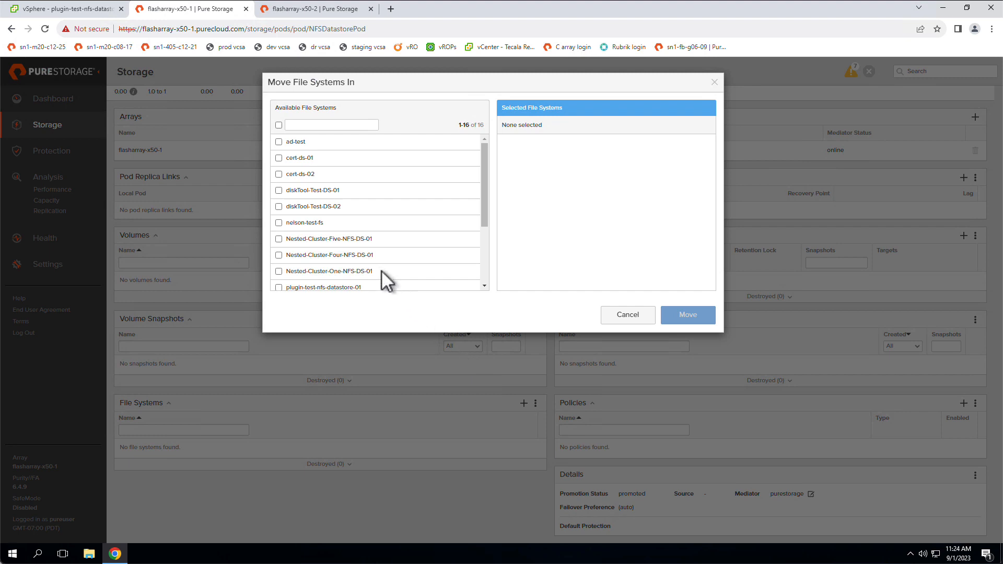
# Filter the available file systems by "nfs", move plugin-test-nfs-datastore-01 into the pod, and review the pod's policies.
pyautogui.click(335, 124)
pyautogui.write('nfs')
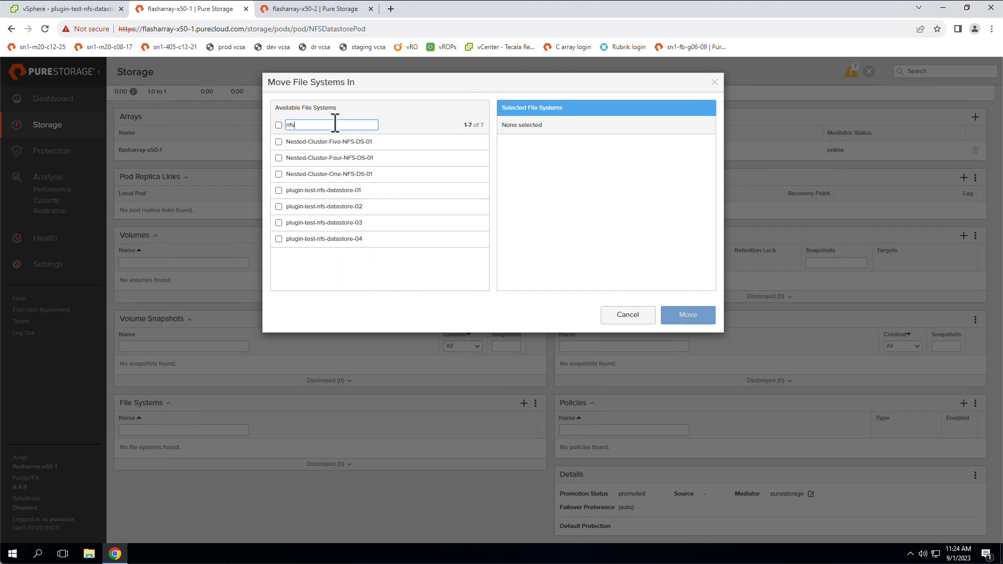
pyautogui.click(279, 190)
pyautogui.click(683, 318)
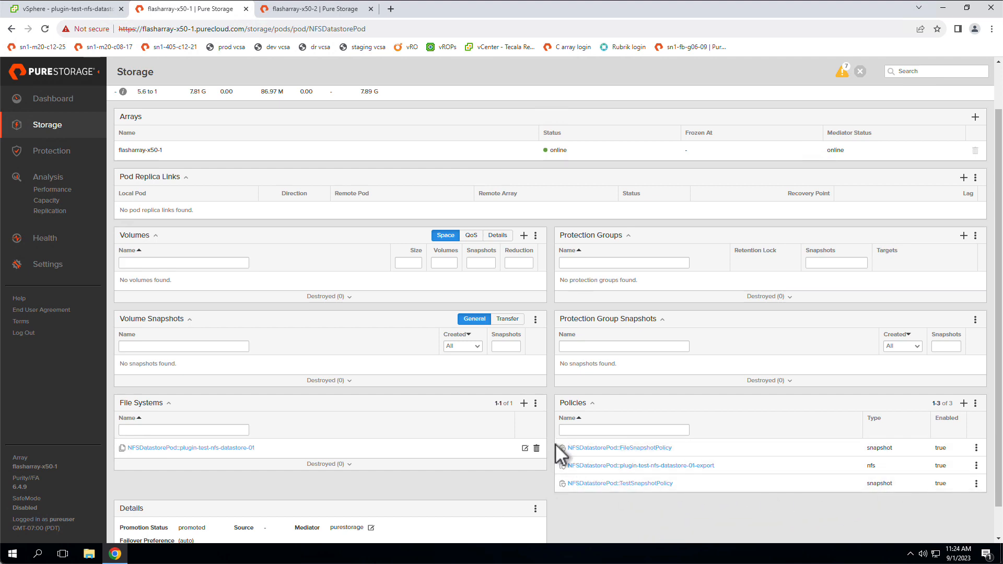
pyautogui.moveTo(555, 445); pyautogui.dragTo(948, 517)
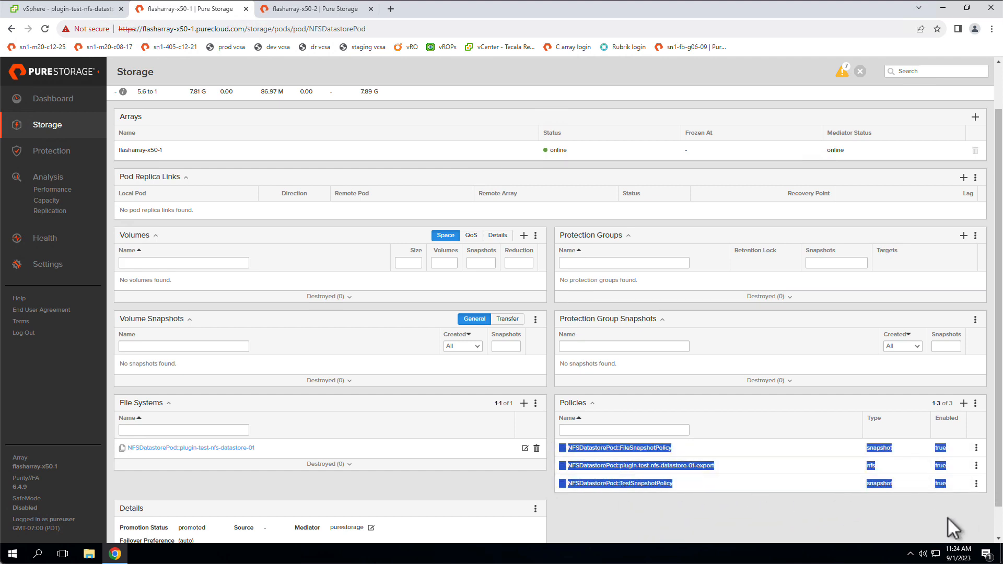
pyautogui.click(948, 517)
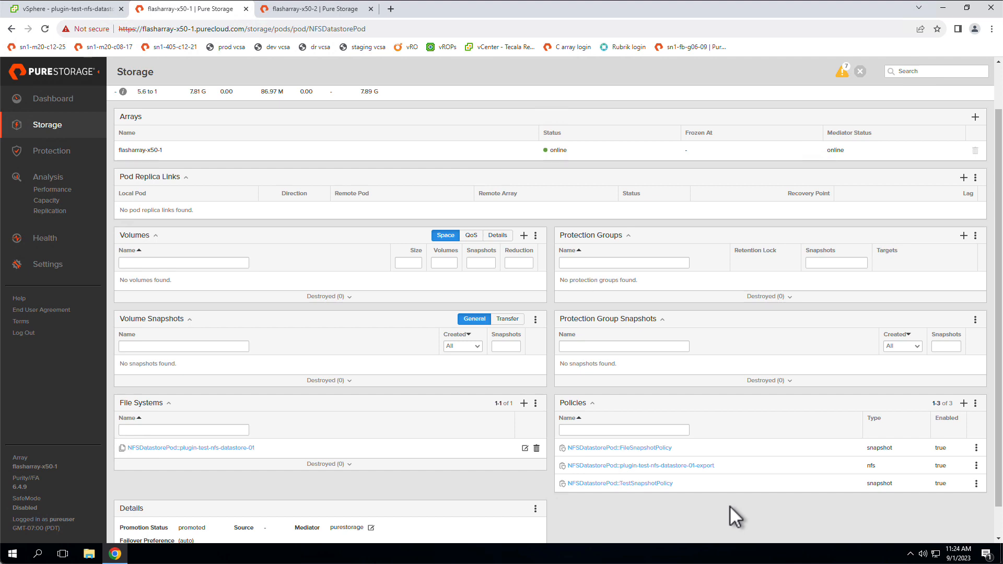
pyautogui.scroll(1, 729, 505)
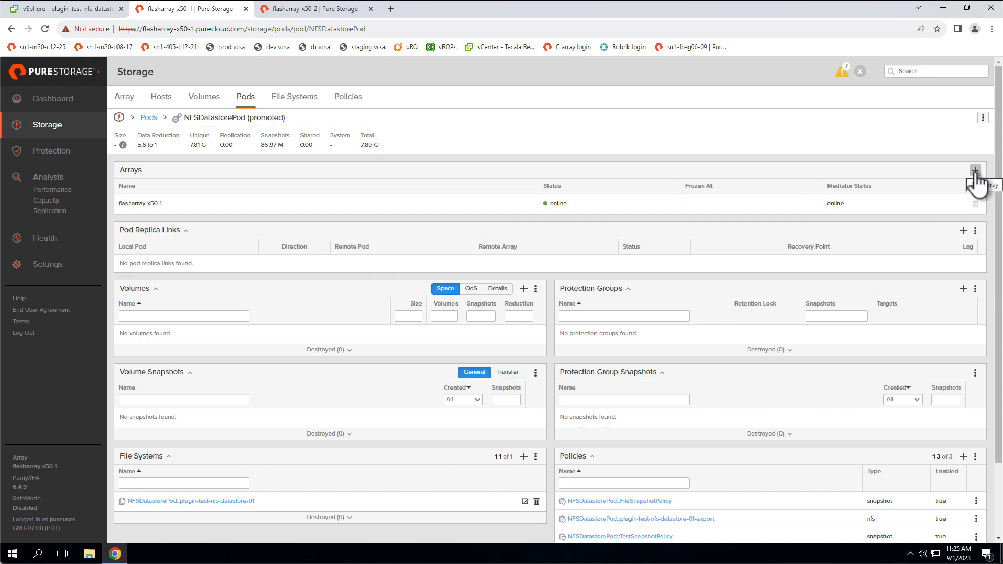
# Start a new ActiveDR replica link with NFSDatastorePod as the local pod and flasharray-x50-2 as the remote array.
pyautogui.click(104, 151)
pyautogui.click(347, 99)
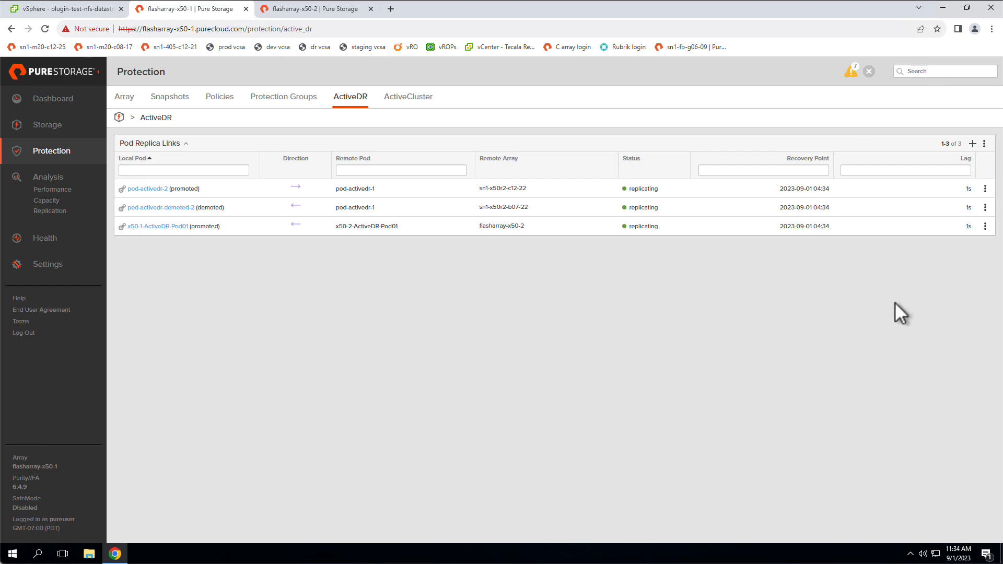
pyautogui.click(972, 145)
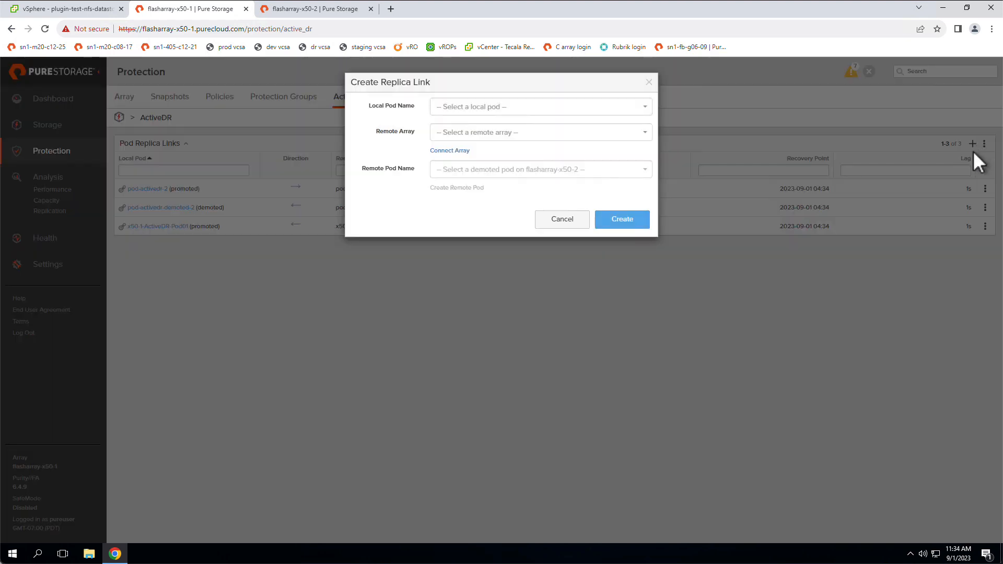
pyautogui.click(509, 109)
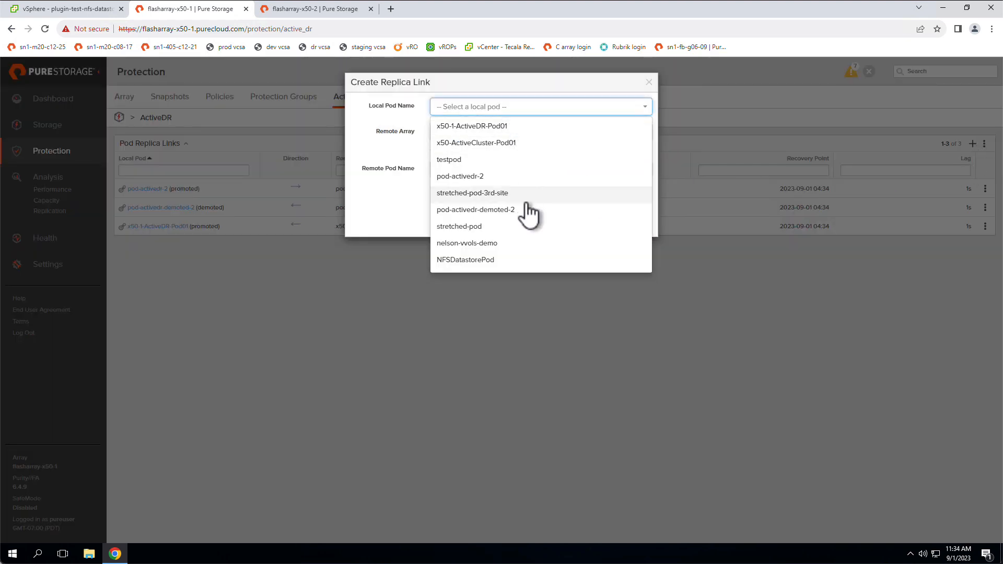
pyautogui.click(517, 260)
pyautogui.click(509, 134)
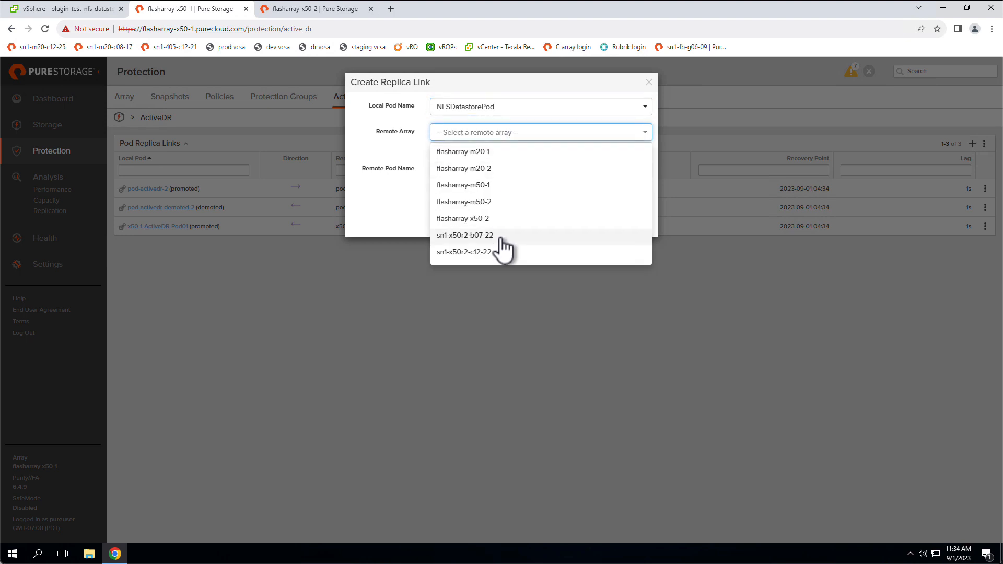
pyautogui.click(501, 218)
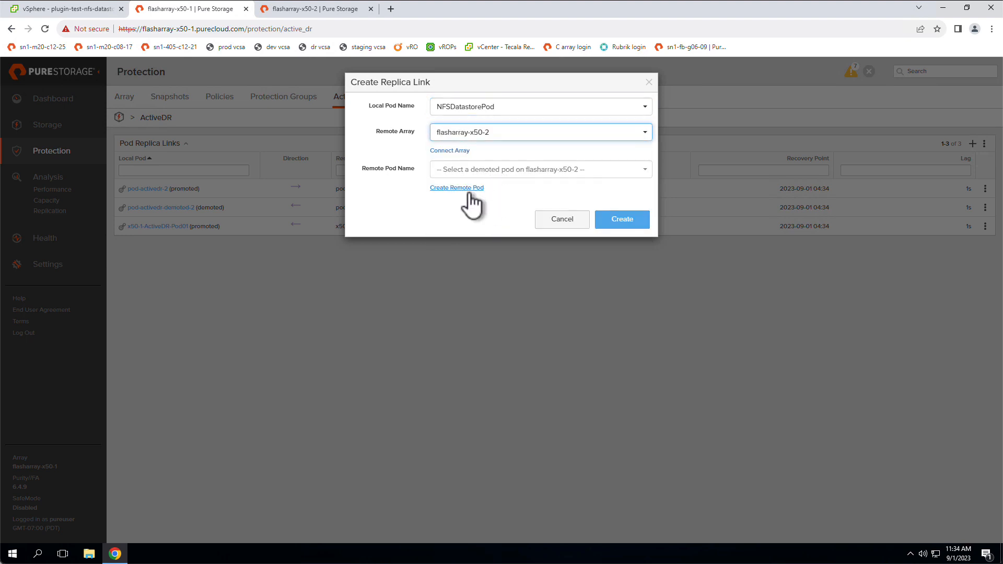
# Define a new remote pod named NFSDatastorePod-DR and create the replica link.
pyautogui.click(465, 188)
pyautogui.click(510, 127)
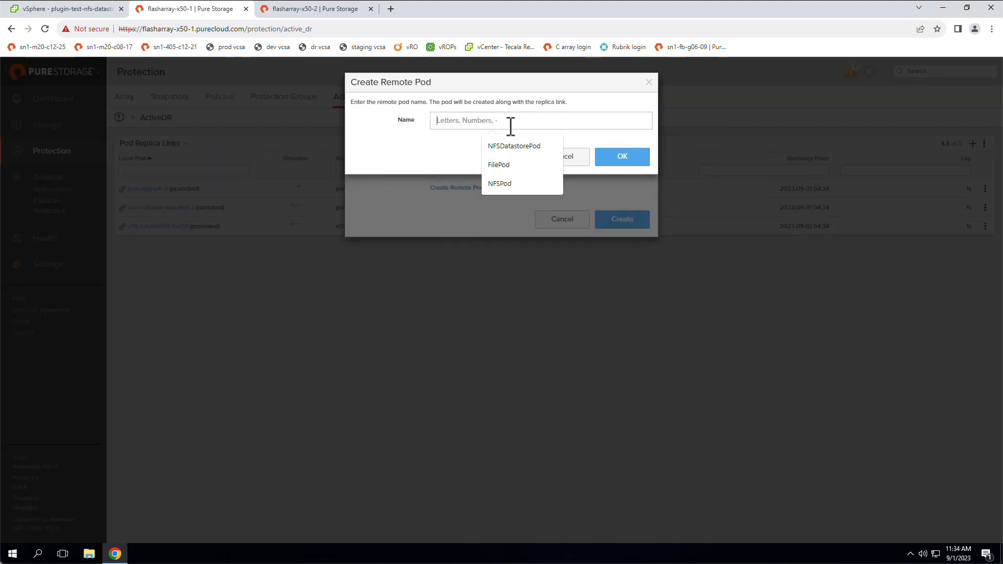
pyautogui.write('NFS')
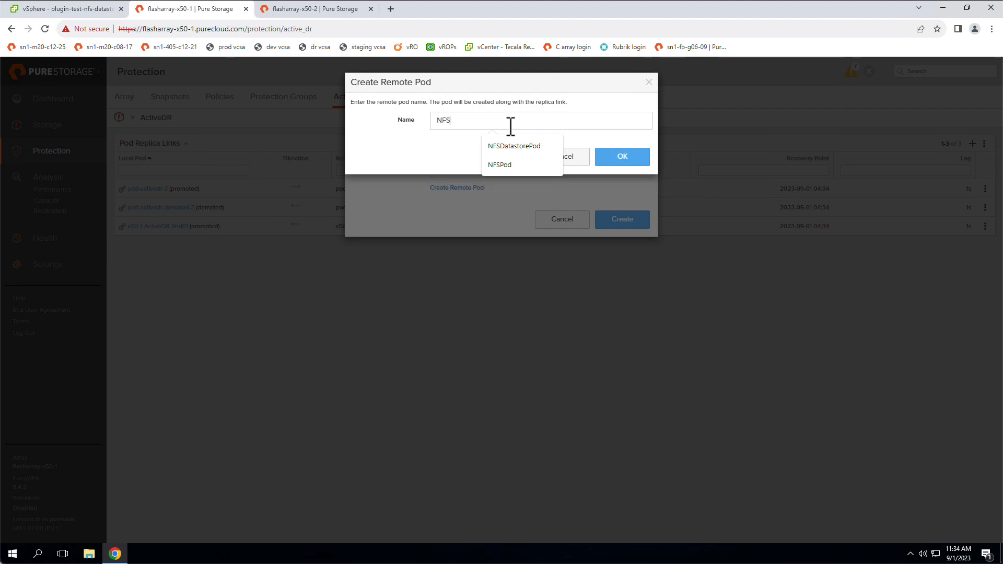
pyautogui.write('DatastorePod-DR')
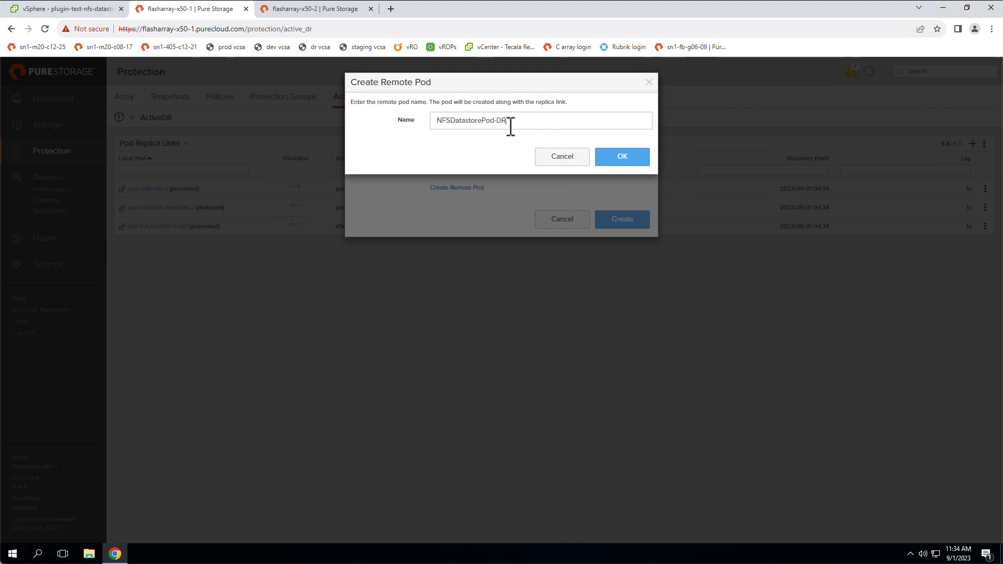
pyautogui.click(621, 159)
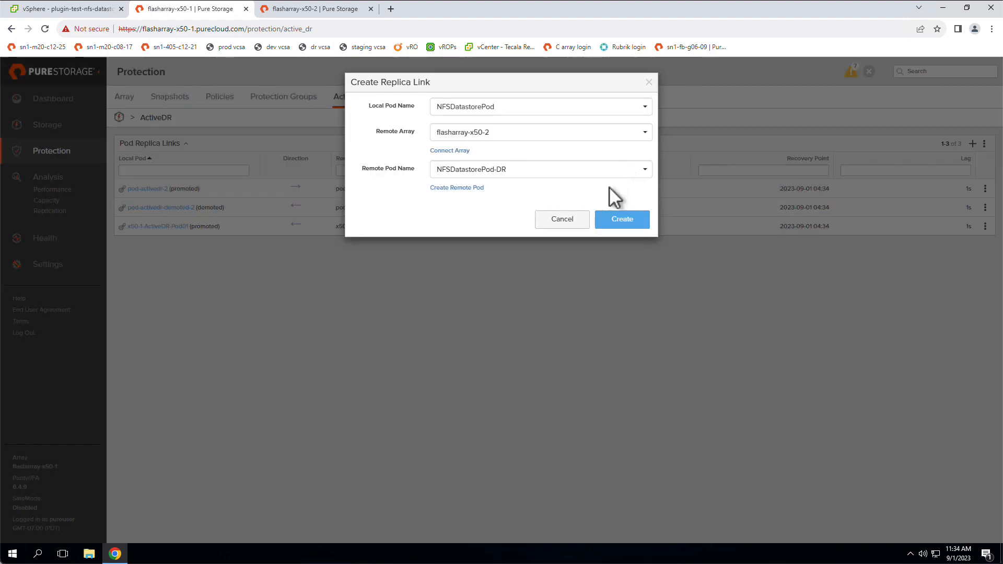
pyautogui.click(613, 223)
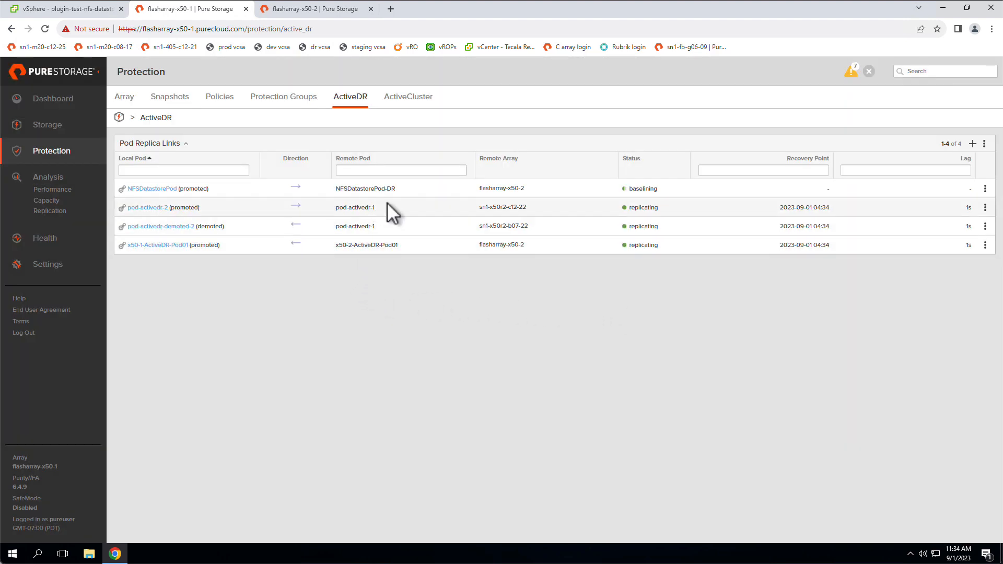
# Check the NFSDatastorePod replica link's status and view the ActiveDR replica links on flasharray-x50-2.
pyautogui.moveTo(660, 191); pyautogui.dragTo(612, 193)
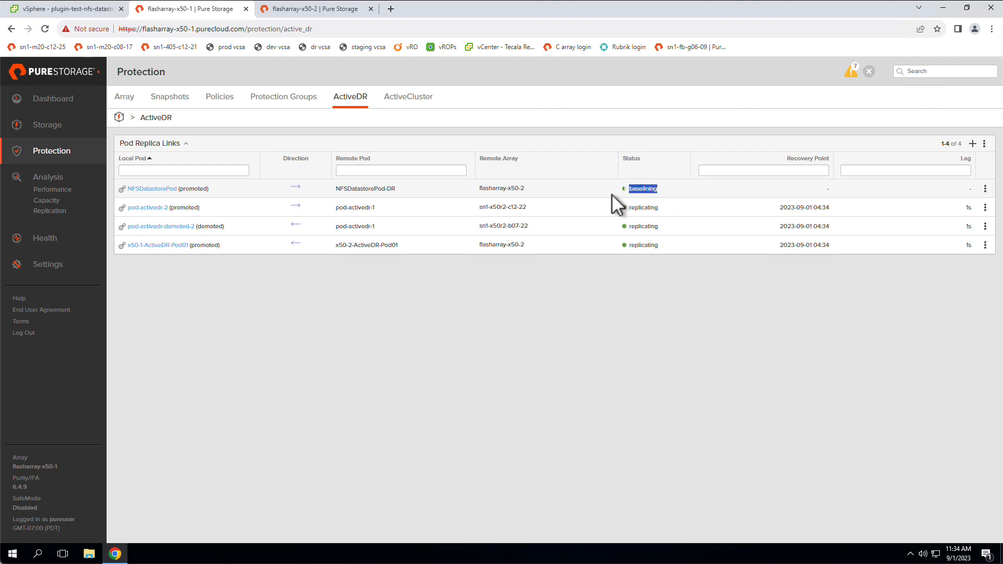
pyautogui.click(654, 292)
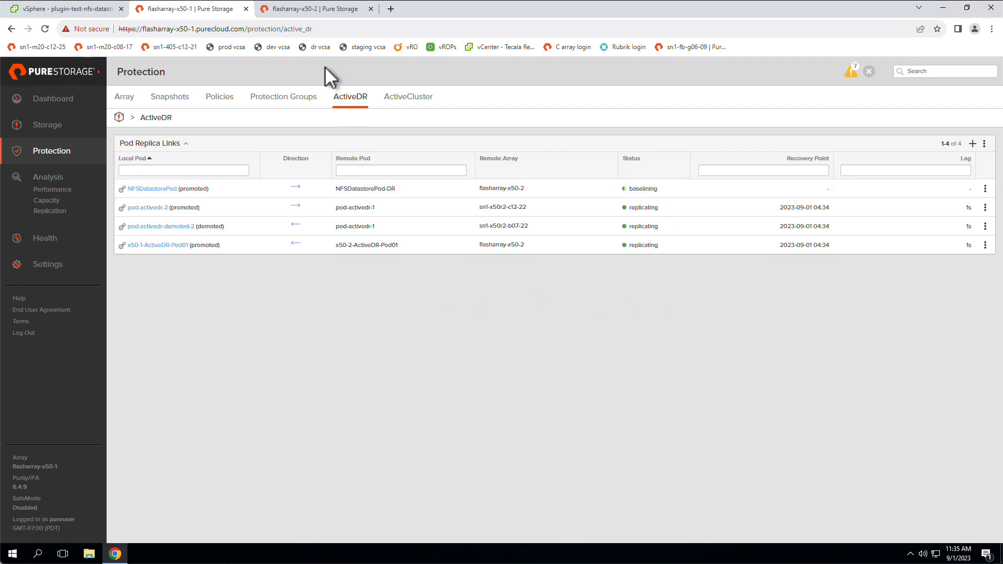
pyautogui.click(324, 8)
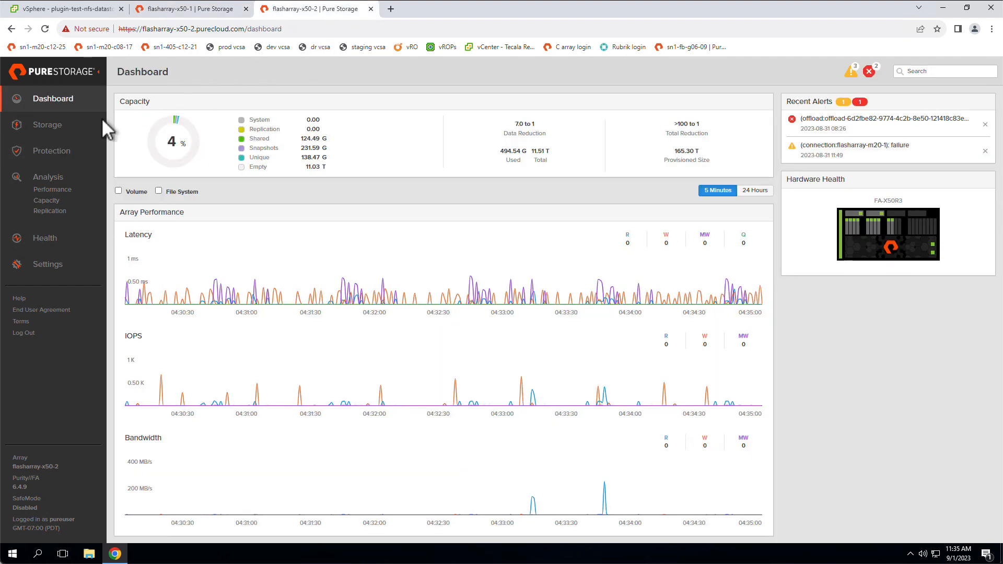
pyautogui.click(67, 145)
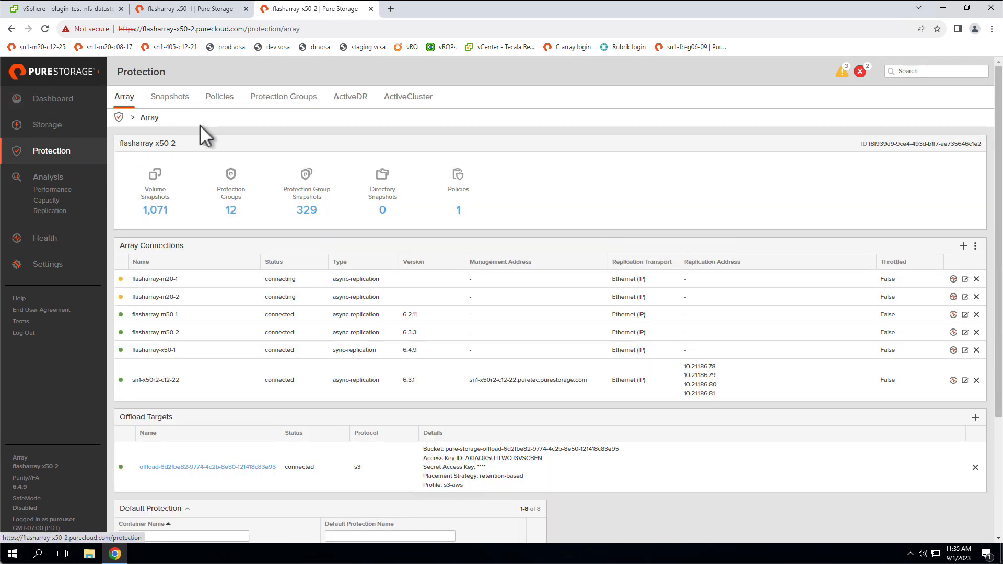
pyautogui.click(344, 102)
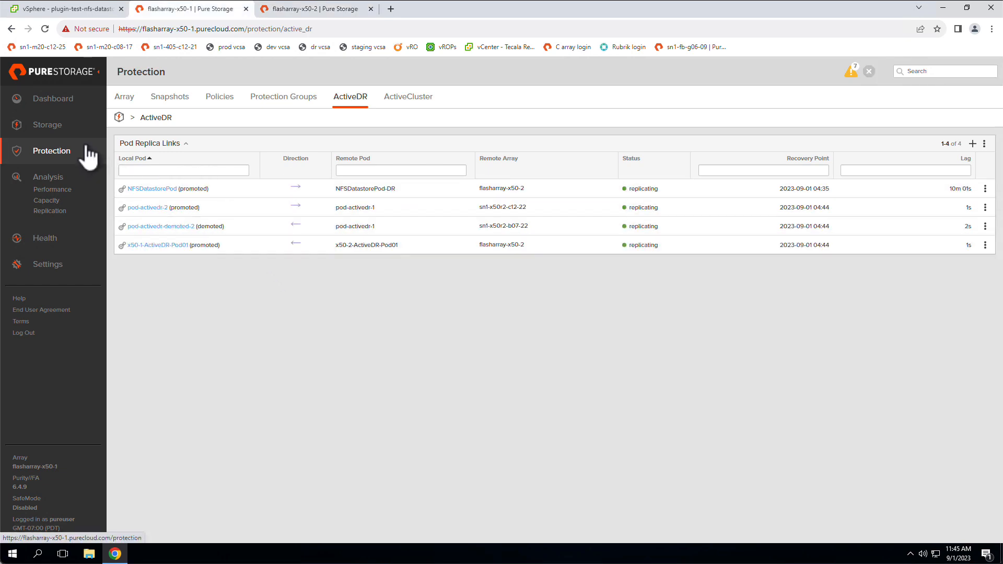
# On flasharray-x50-1, open the plugin-test-nfs-datastore-01 file system and examine its managed directories for the nfs-load VMs.
pyautogui.click(72, 130)
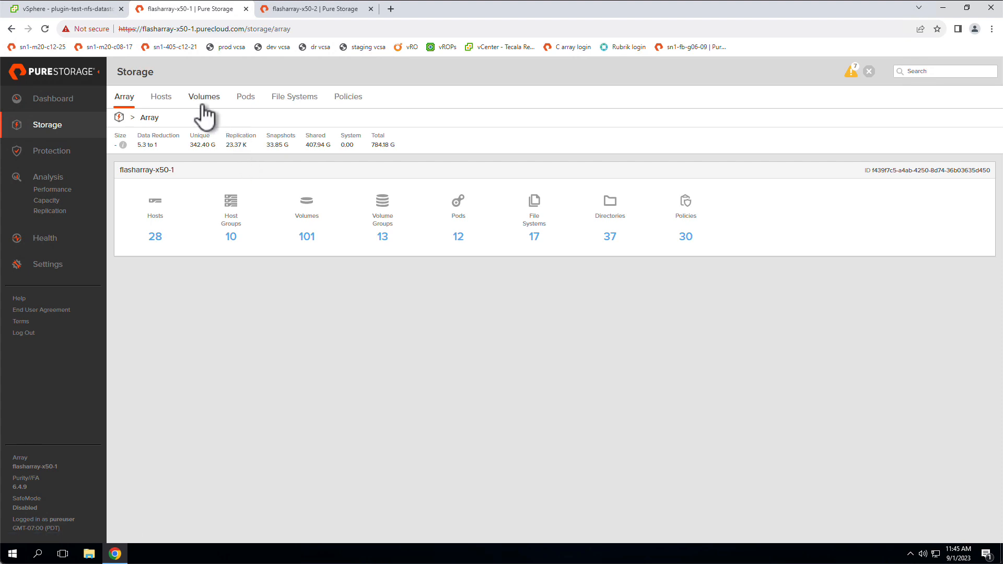
pyautogui.click(285, 99)
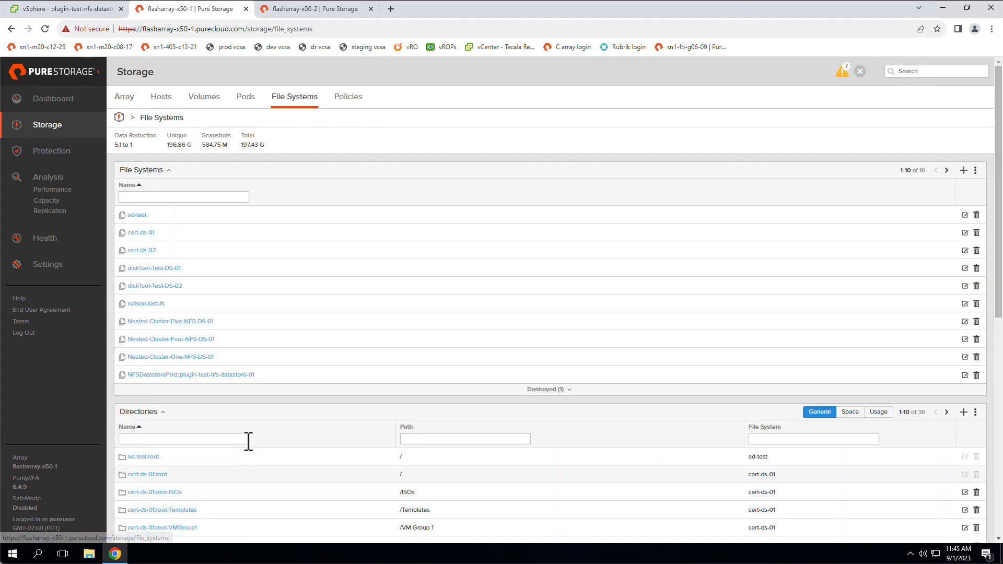
pyautogui.click(218, 375)
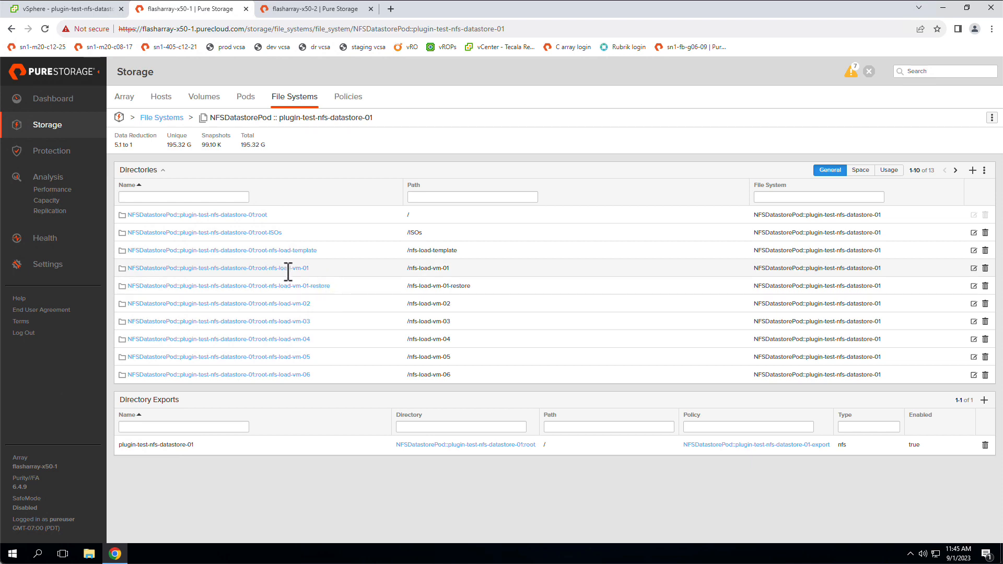
pyautogui.moveTo(313, 268); pyautogui.dragTo(273, 268)
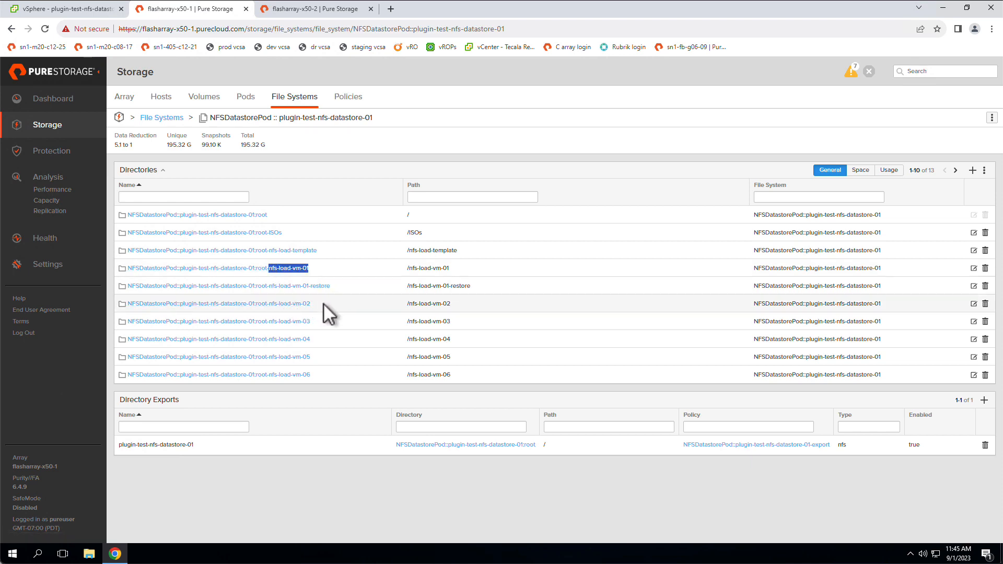
pyautogui.moveTo(324, 302); pyautogui.dragTo(279, 307)
pyautogui.click(313, 478)
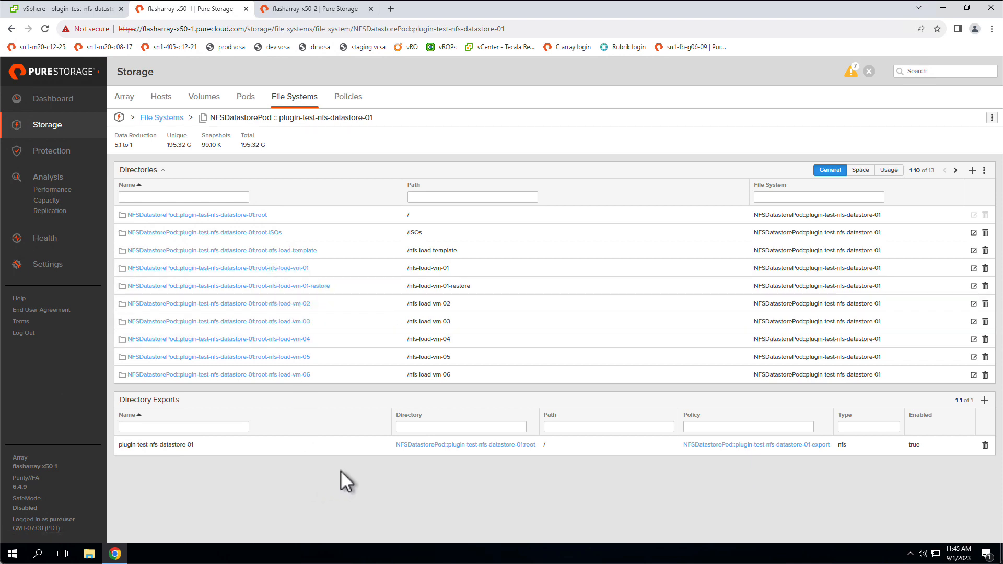
# Switch to the vSphere Client and examine the virtual machines stored on plugin-test-nfs-datastore-01-x50-1.
pyautogui.click(79, 9)
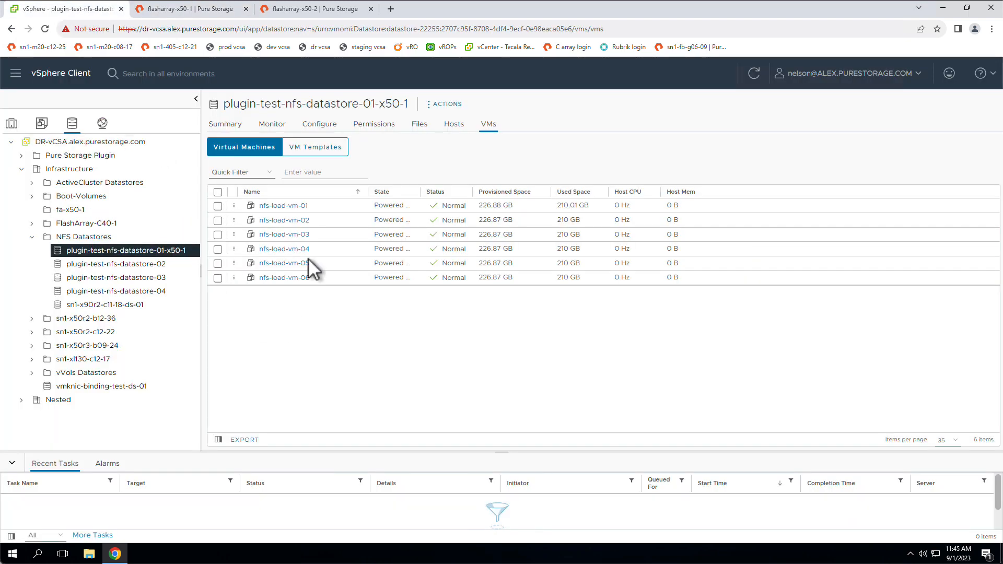
pyautogui.moveTo(320, 207); pyautogui.dragTo(260, 206)
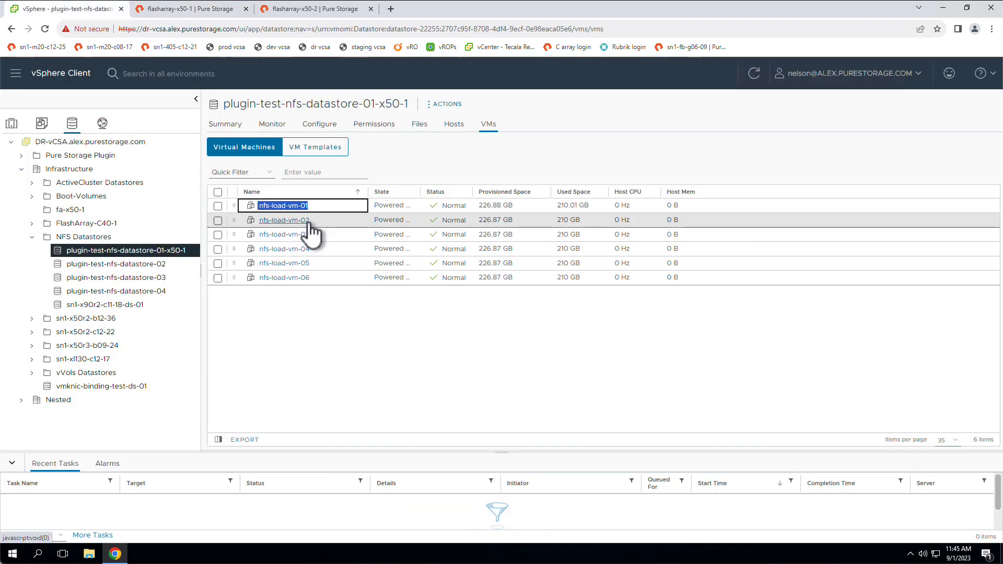
pyautogui.moveTo(315, 219); pyautogui.dragTo(257, 221)
pyautogui.click(310, 329)
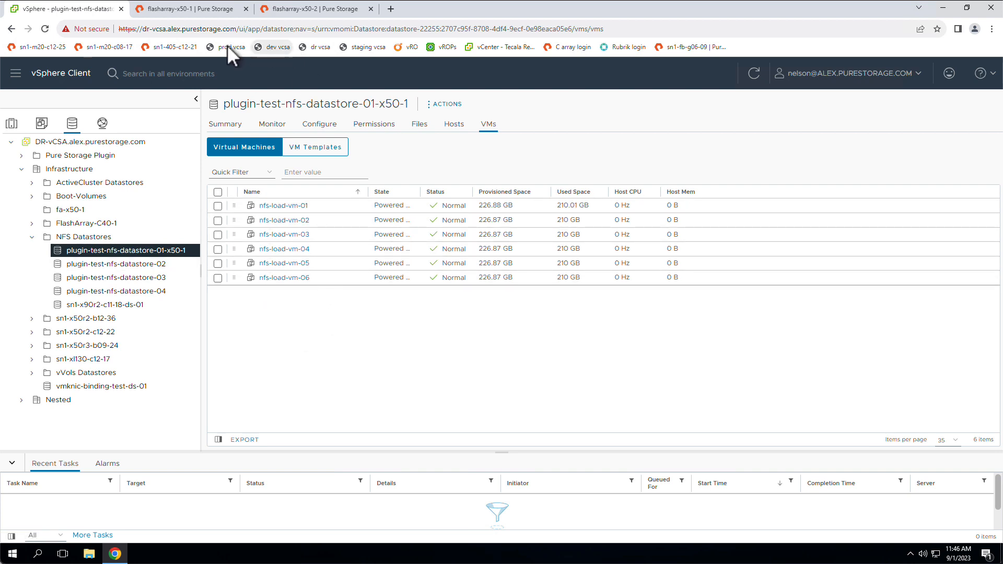
# On flasharray-x50-2, open the NFSDatastorePod-DR pod and examine its replicated file systems and policies.
pyautogui.click(289, 11)
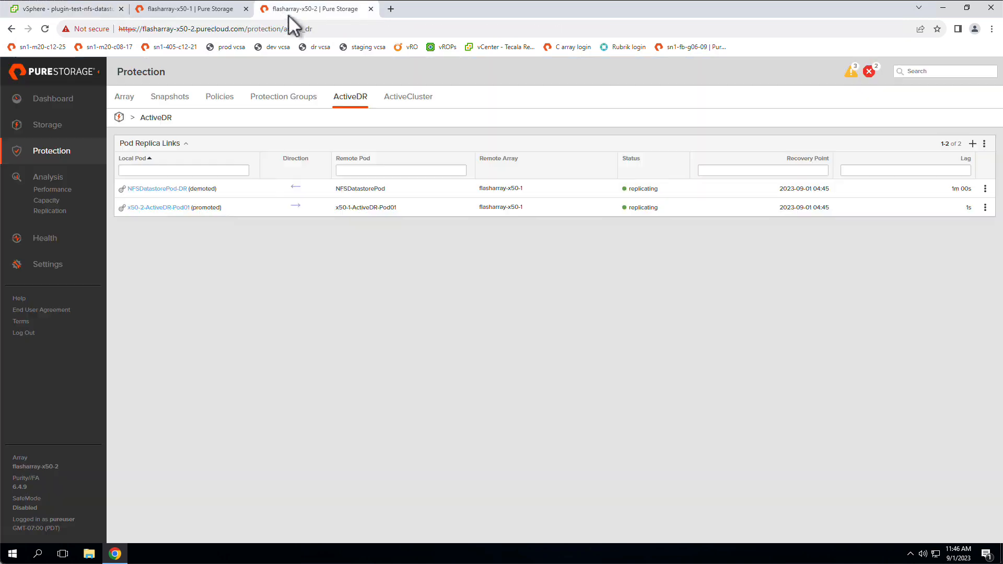
pyautogui.click(165, 191)
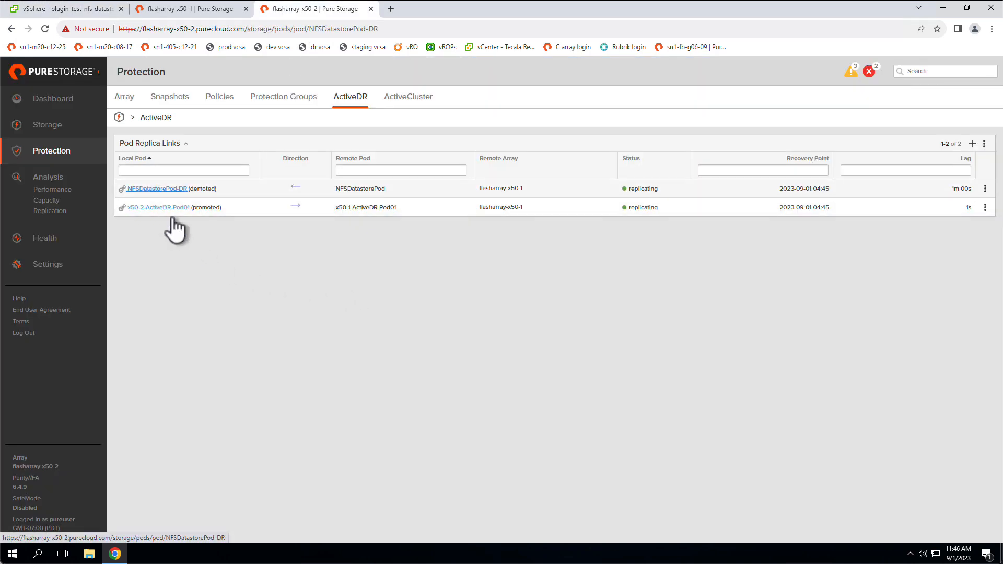
pyautogui.scroll(-2, 327, 452)
pyautogui.scroll(-1, 327, 452)
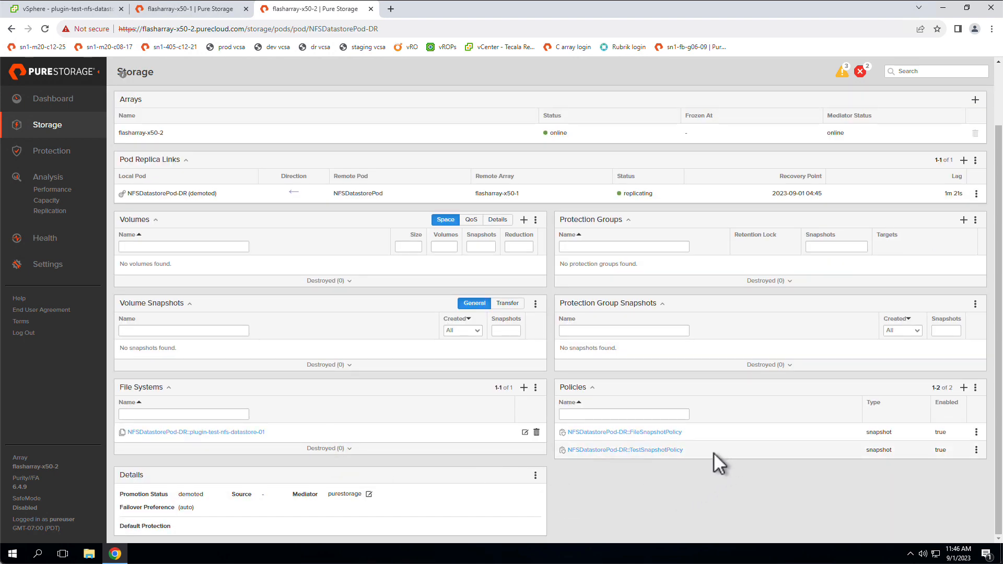
pyautogui.moveTo(713, 452); pyautogui.dragTo(572, 477)
pyautogui.click(571, 477)
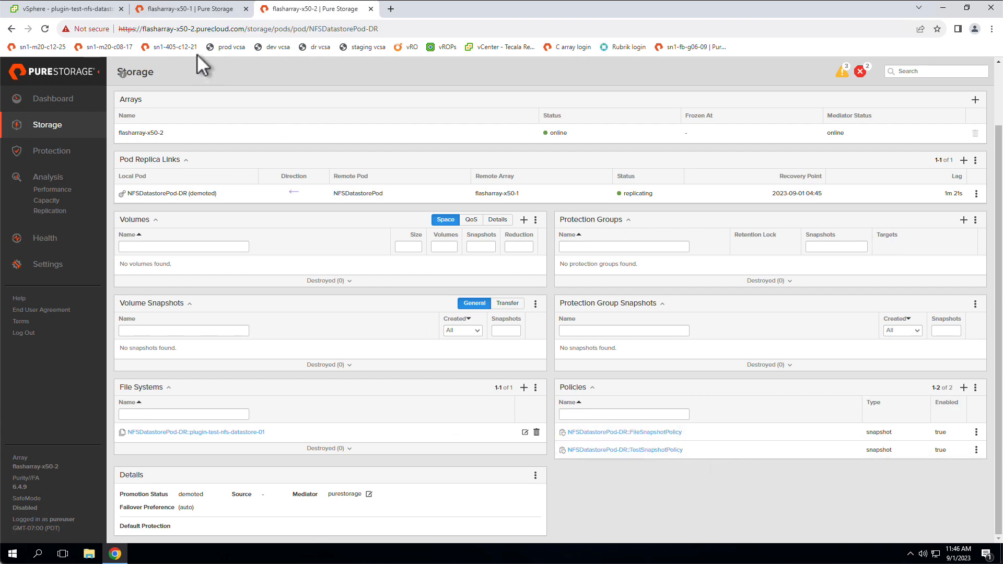
# On flasharray-x50-1, open the NFSDatastorePod pod and examine its policies for comparison with the DR pod.
pyautogui.click(210, 13)
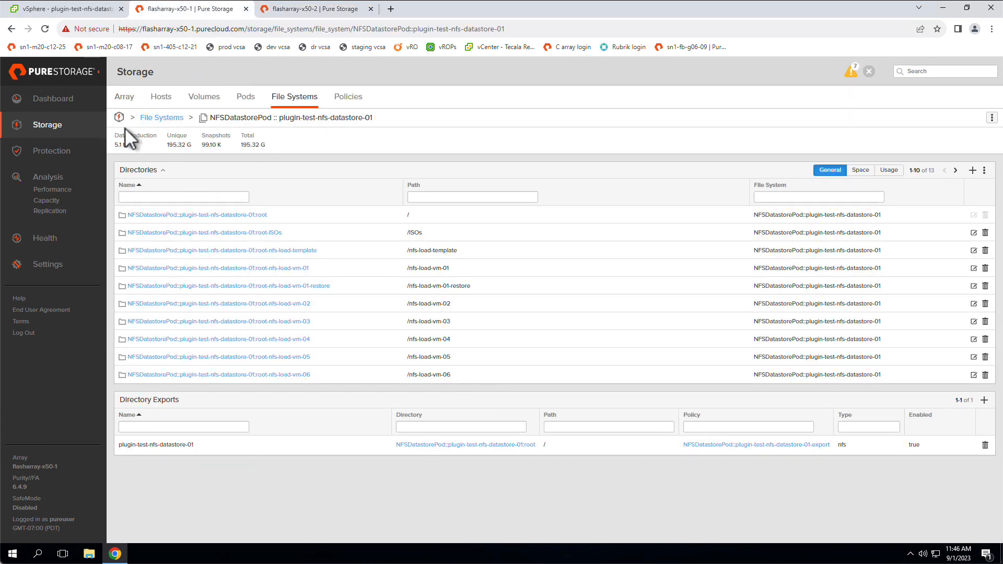
pyautogui.click(253, 99)
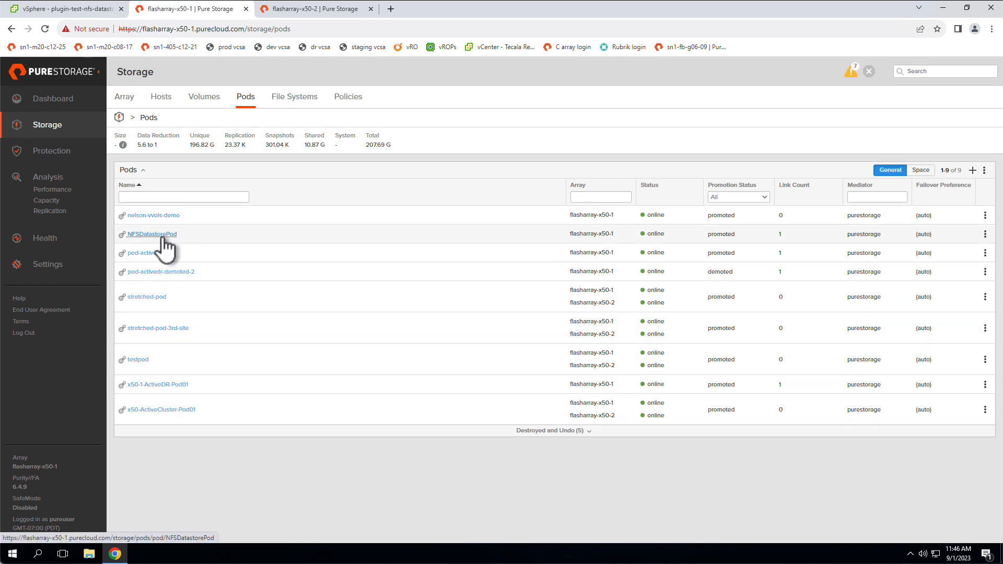
pyautogui.click(156, 235)
pyautogui.scroll(-2, 601, 421)
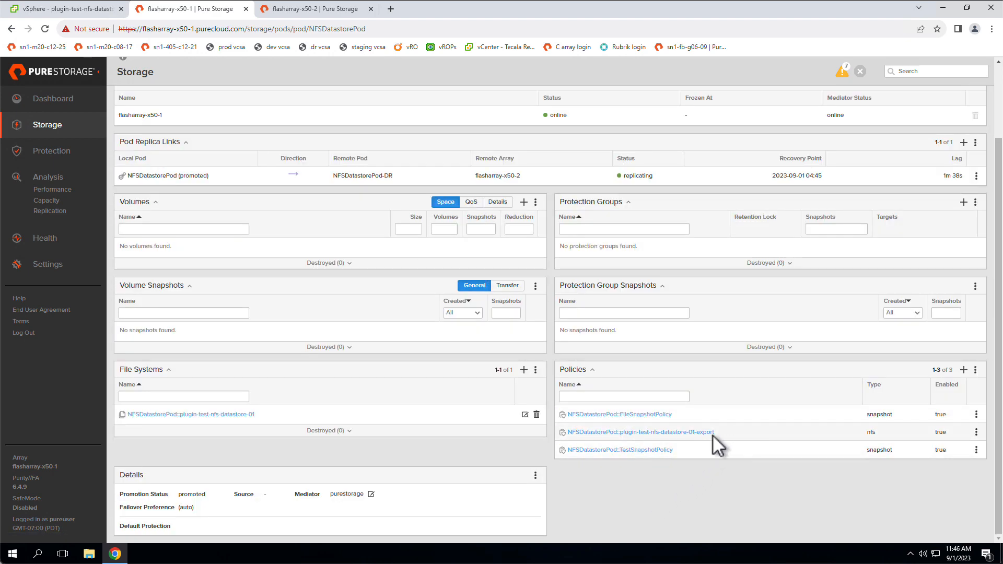
# On flasharray-x50-2, open the replicated plugin-test-nfs-datastore-01 file system in the DR pod and examine its directories and exports.
pyautogui.click(338, 10)
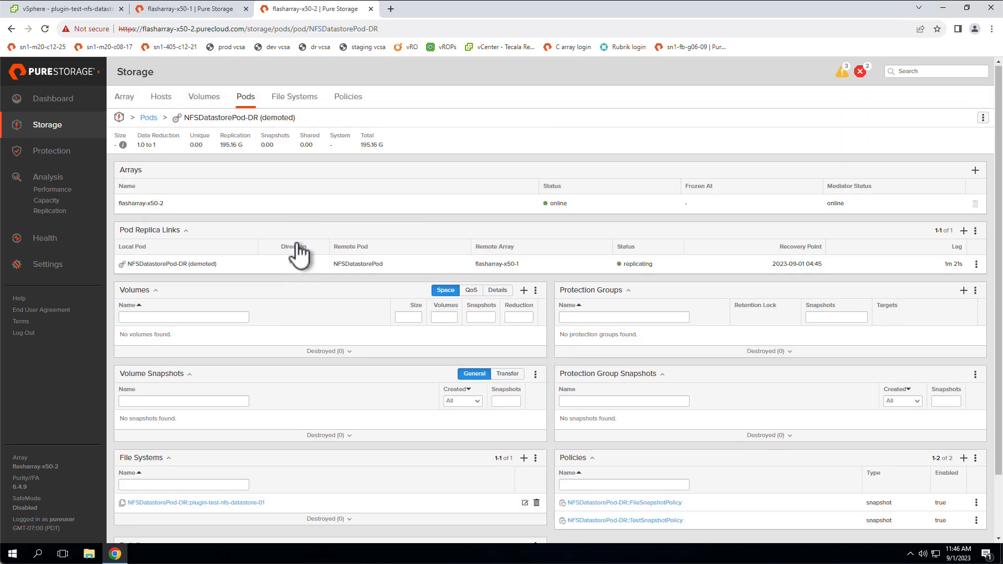
pyautogui.scroll(-2, 235, 397)
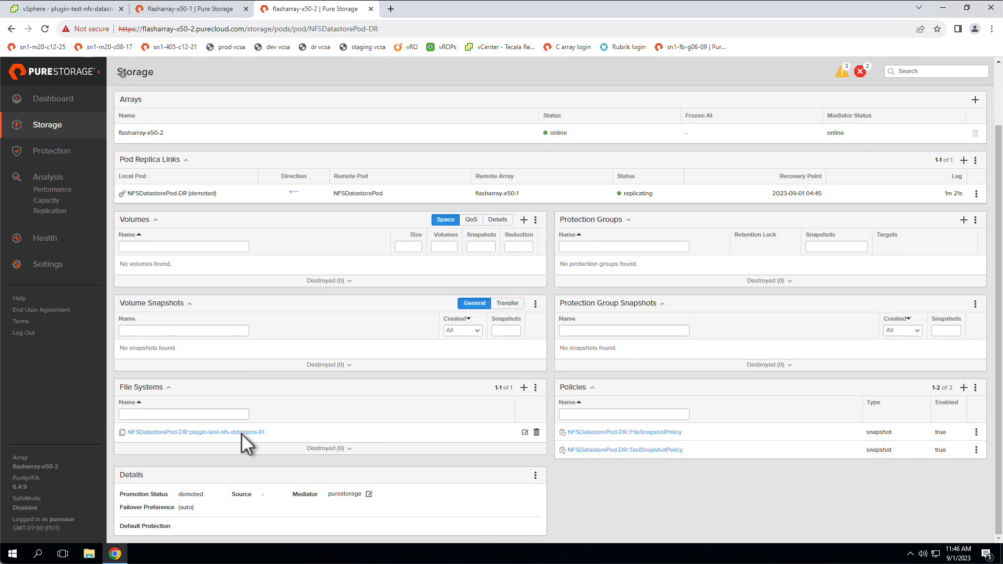
pyautogui.click(241, 432)
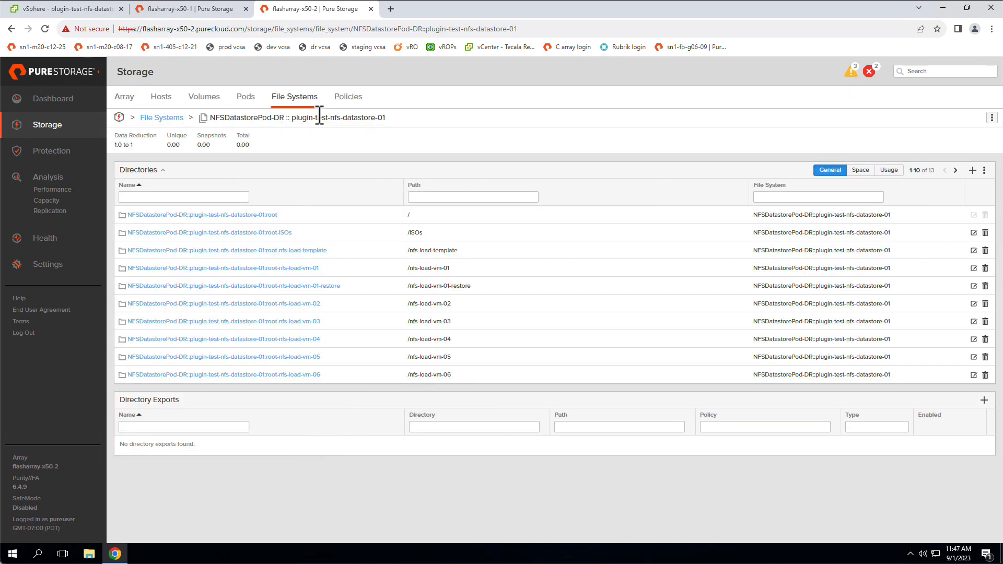
# Create an NFS export policy named nfs-vmware in the NFSDatastorePod-DR pod with user mapping disabled.
pyautogui.click(346, 98)
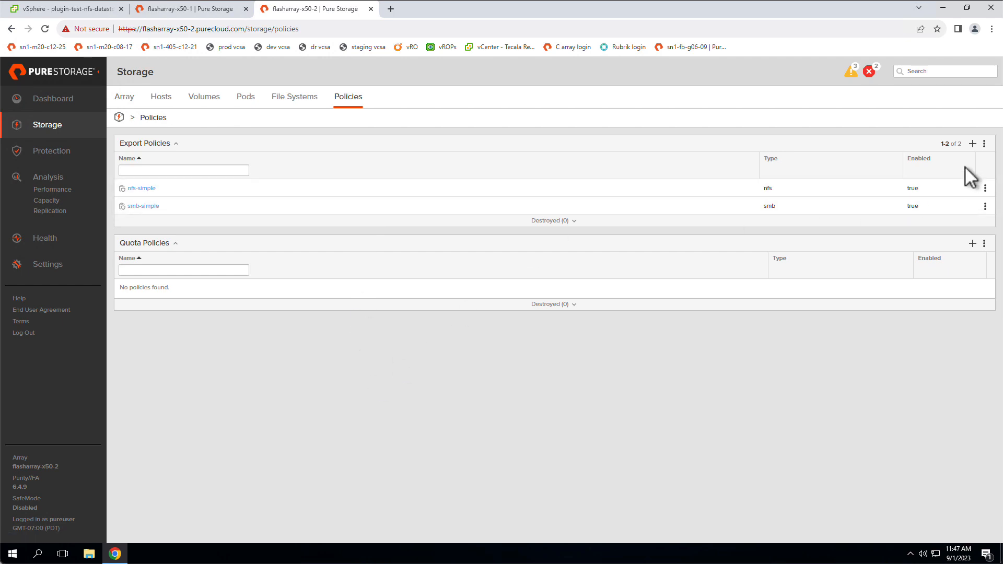
pyautogui.click(972, 144)
pyautogui.click(487, 158)
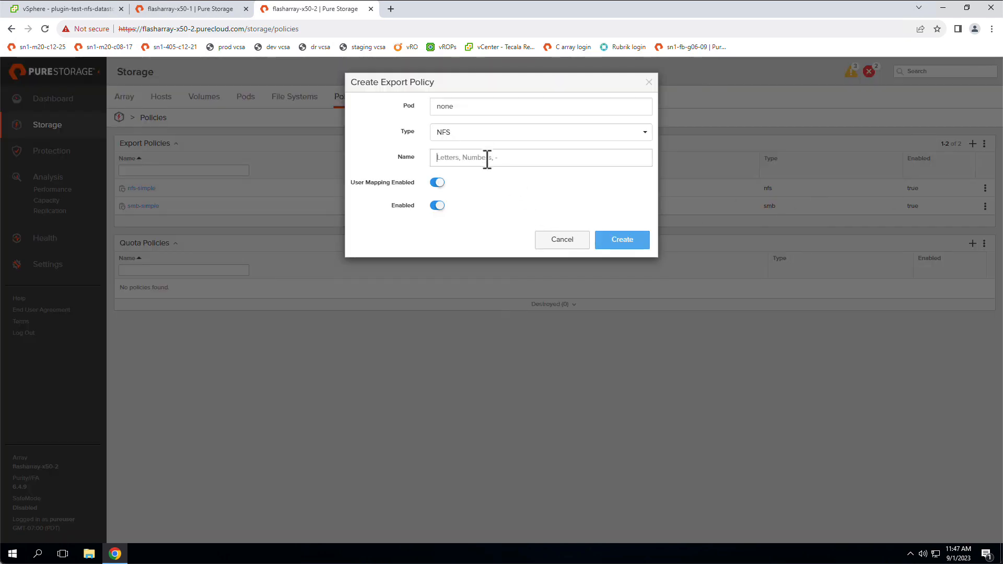
pyautogui.write('nfs-vmware')
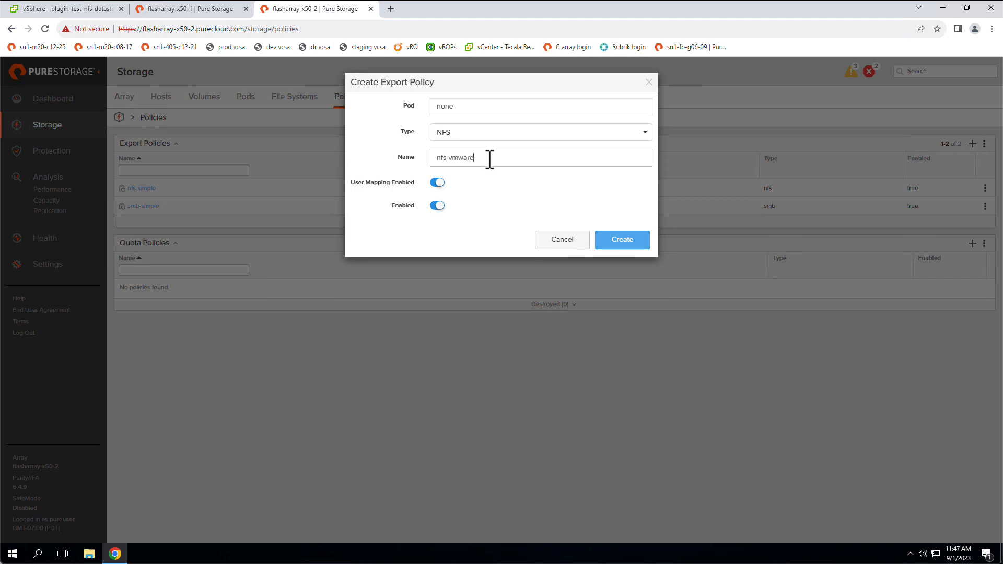
pyautogui.click(488, 111)
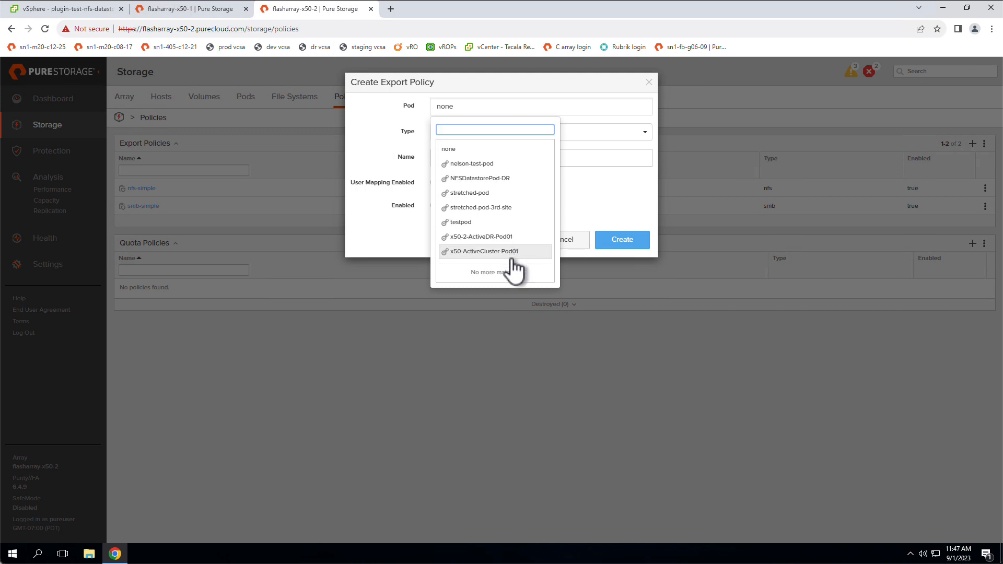
pyautogui.click(503, 179)
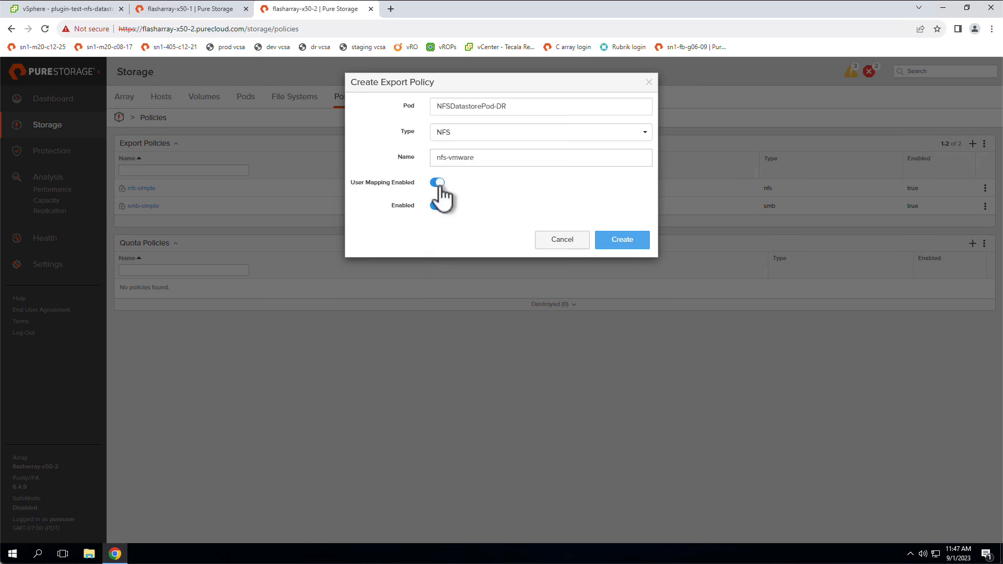
pyautogui.click(437, 183)
pyautogui.click(612, 242)
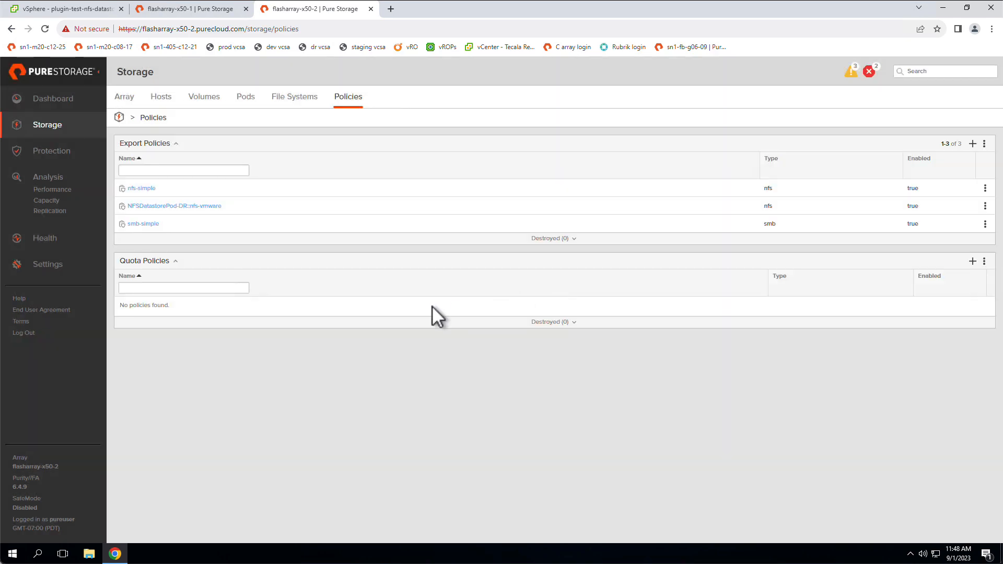
# Add a rule to the nfs-vmware export policy granting all clients (*) no-root-squash access with rw permission.
pyautogui.click(200, 207)
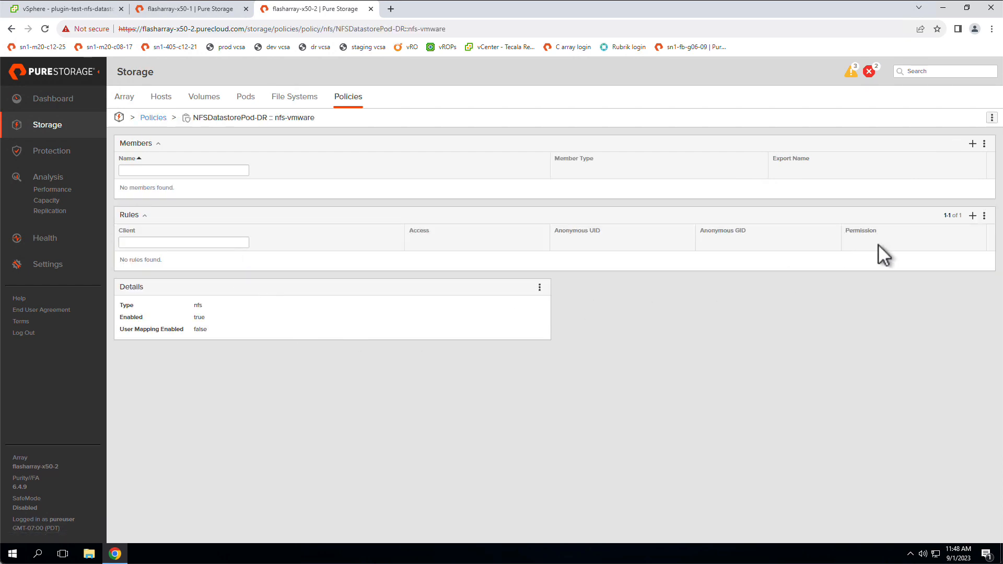
pyautogui.click(972, 216)
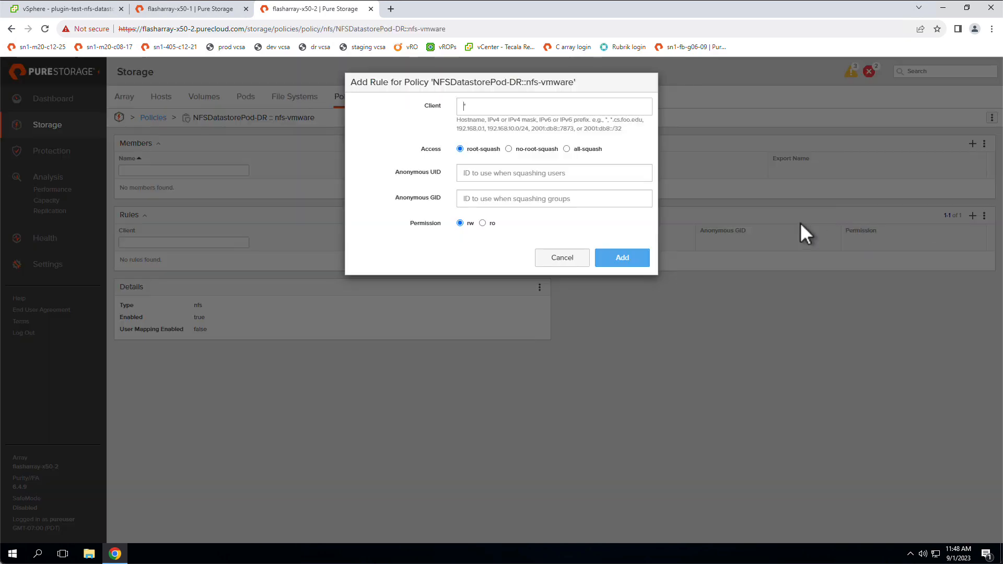
pyautogui.click(519, 149)
pyautogui.click(623, 258)
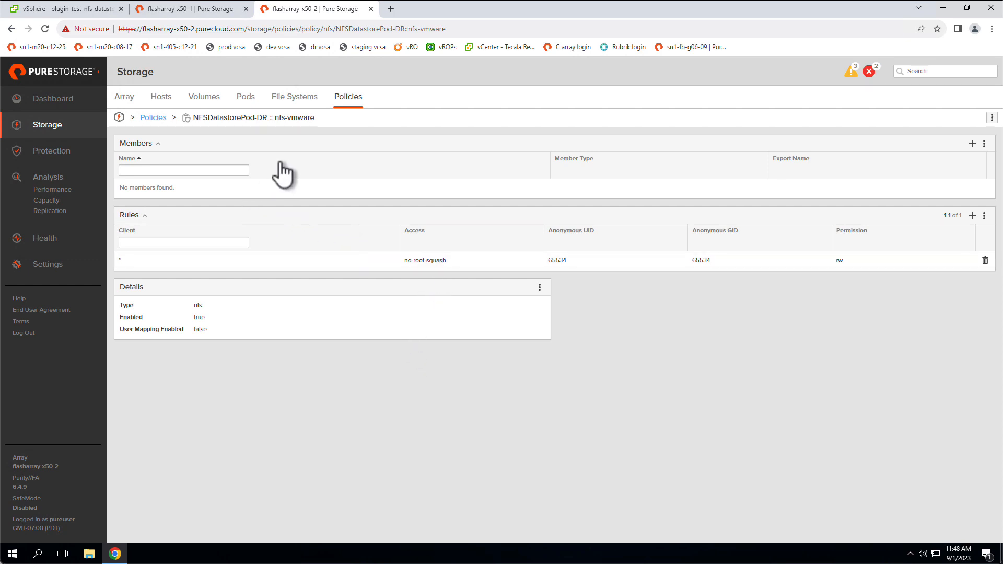
# Reopen the NFSDatastorePod-DR pod and check that its policies include the nfs-vmware export policy.
pyautogui.click(243, 98)
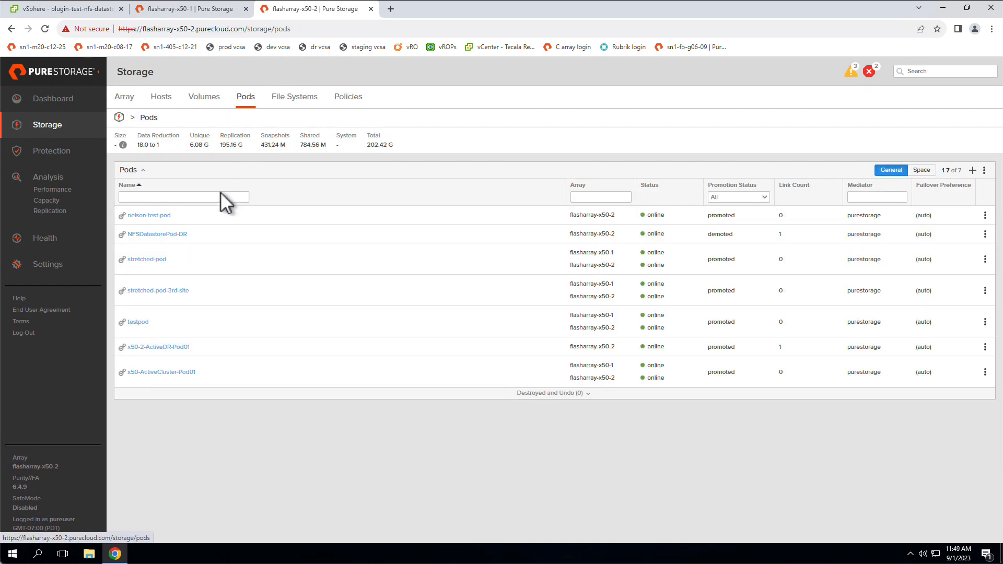
pyautogui.click(168, 235)
pyautogui.scroll(-3, 555, 451)
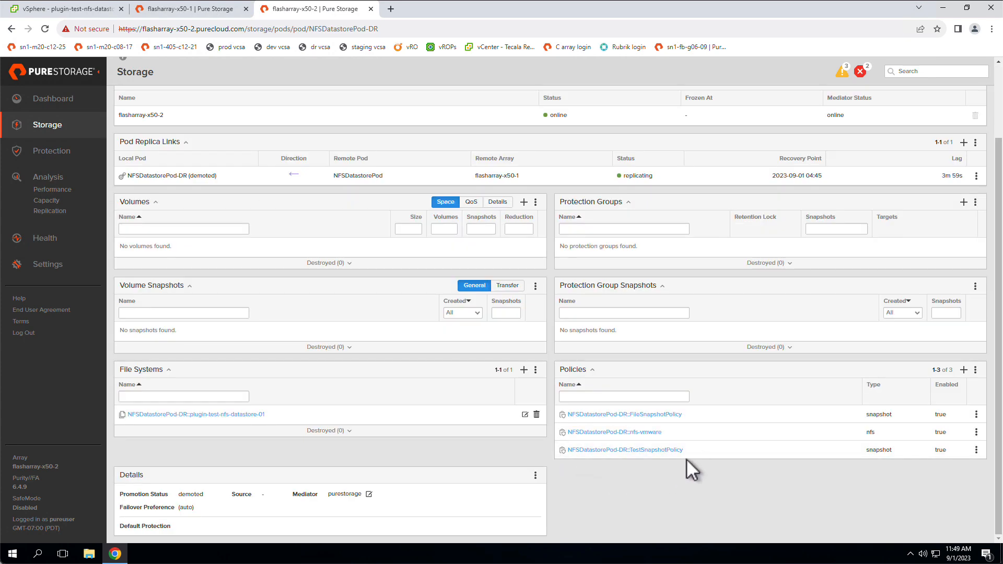
pyautogui.moveTo(678, 432); pyautogui.dragTo(566, 434)
pyautogui.click(632, 511)
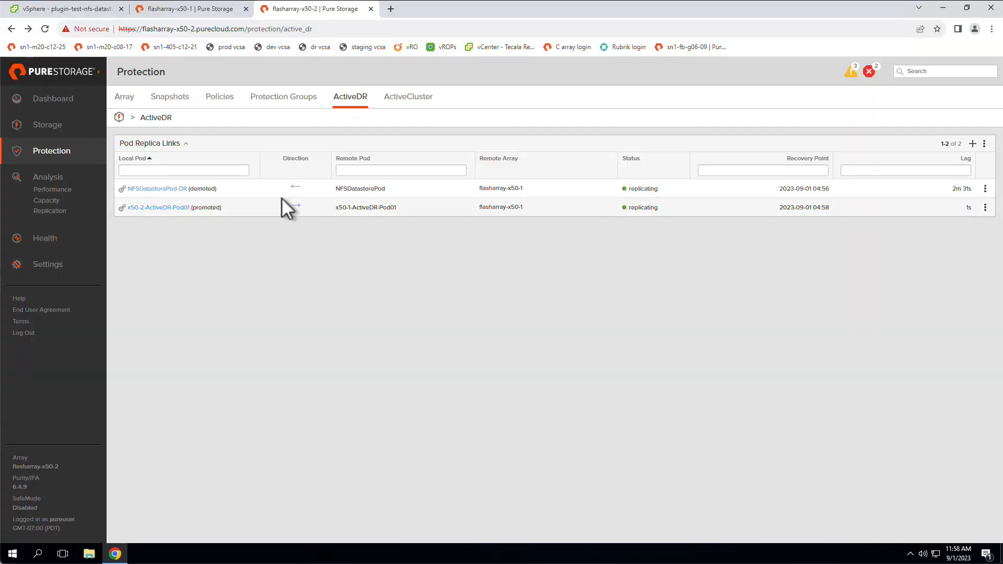
# Promote the local pod NFSDatastorePod-DR from its ActiveDR replica link on flasharray-x50-2.
pyautogui.moveTo(216, 189); pyautogui.dragTo(189, 189)
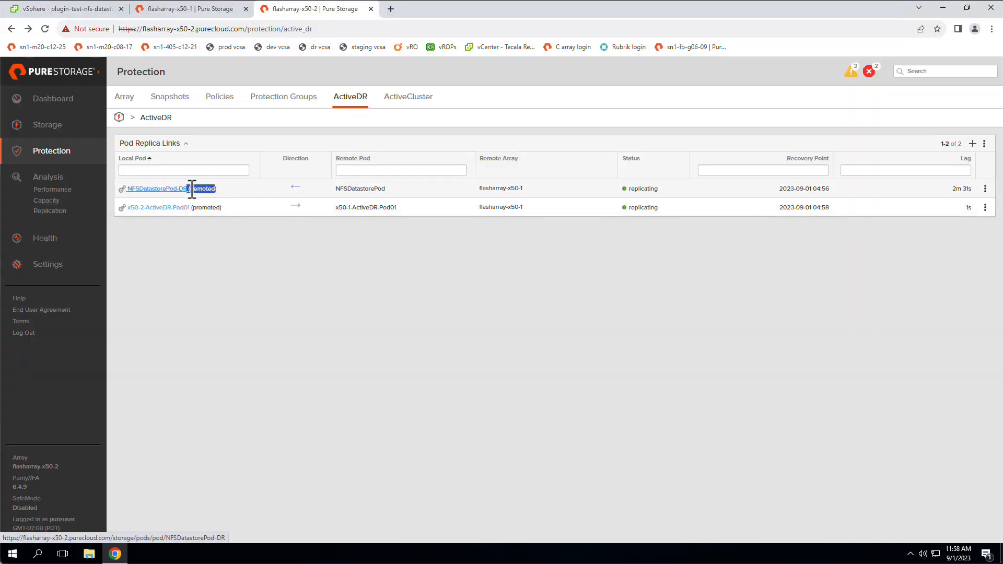
pyautogui.click(249, 243)
pyautogui.click(985, 188)
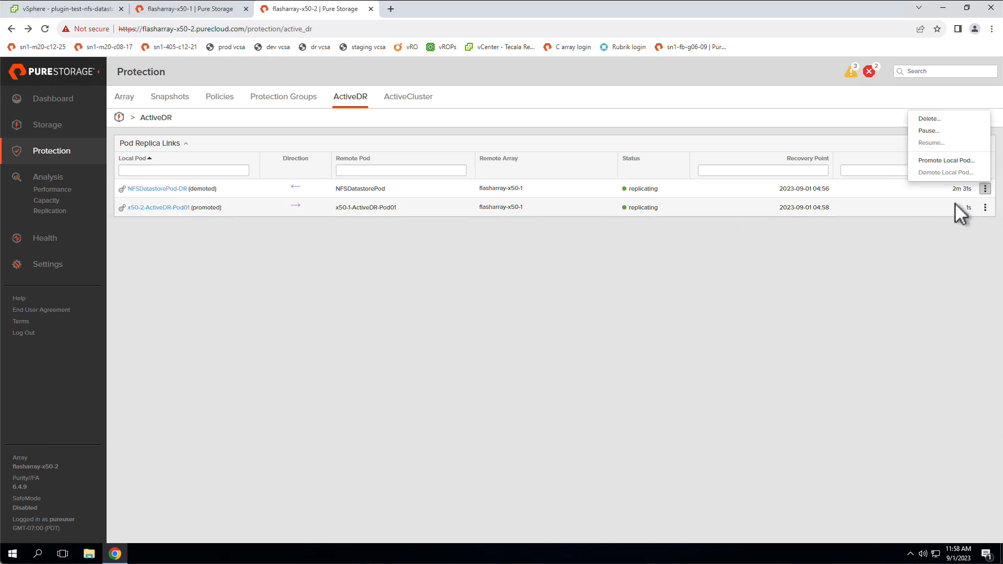
pyautogui.click(945, 161)
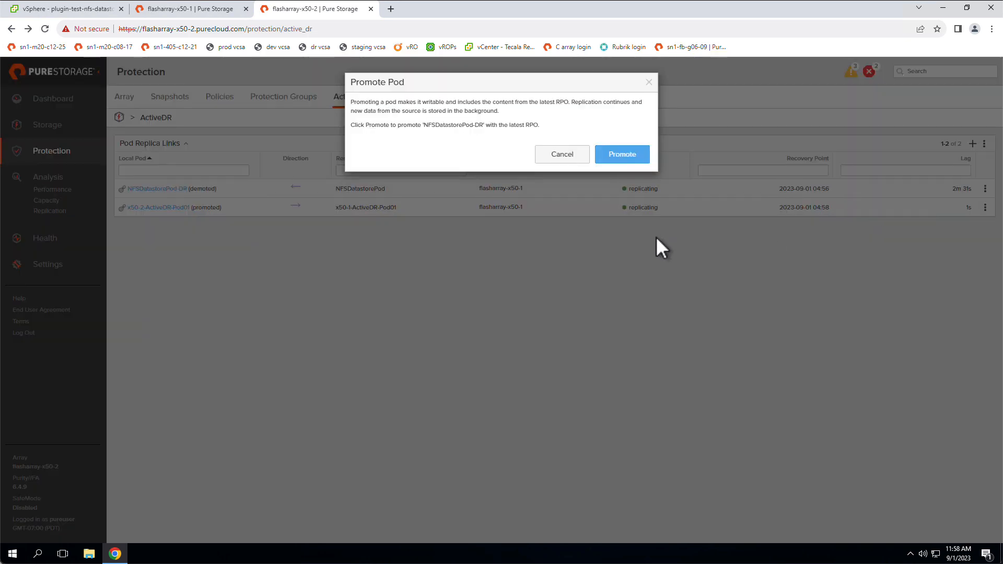
pyautogui.click(622, 154)
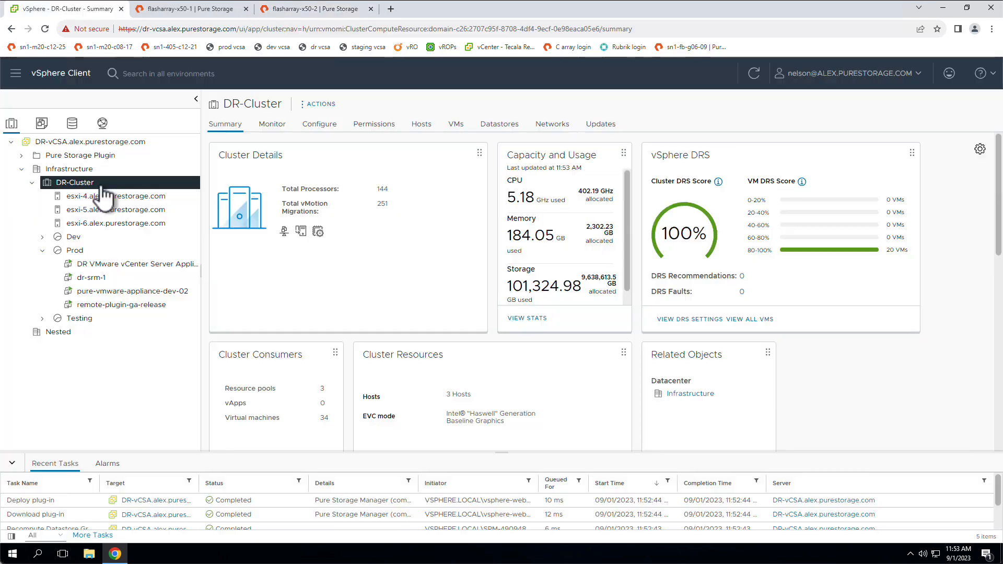
# In the vSphere Client, start creating a Pure Storage NFS datastore on DR-Cluster with flasharray-x50-2 as the storage array.
pyautogui.rightClick(100, 184)
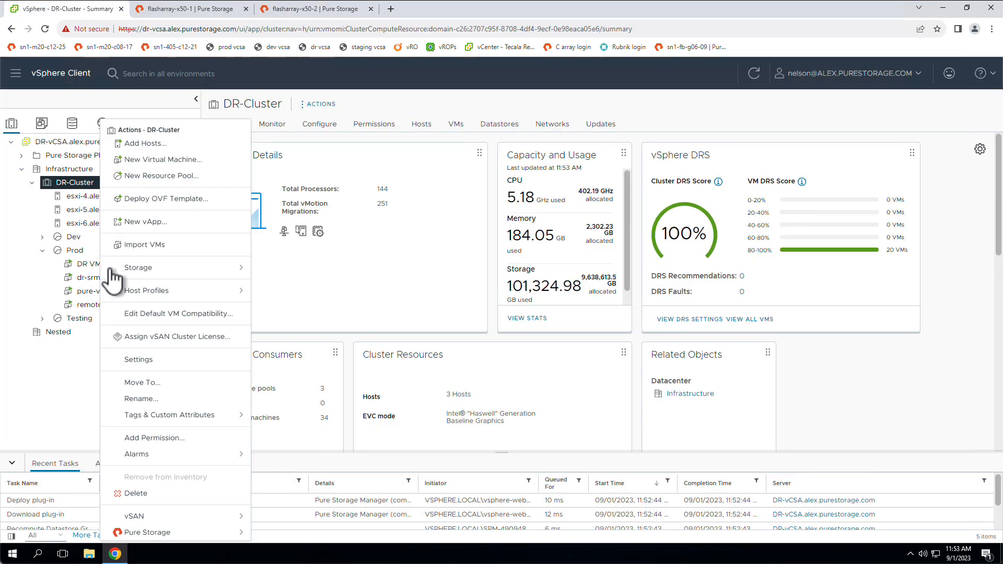
pyautogui.moveTo(189, 532)
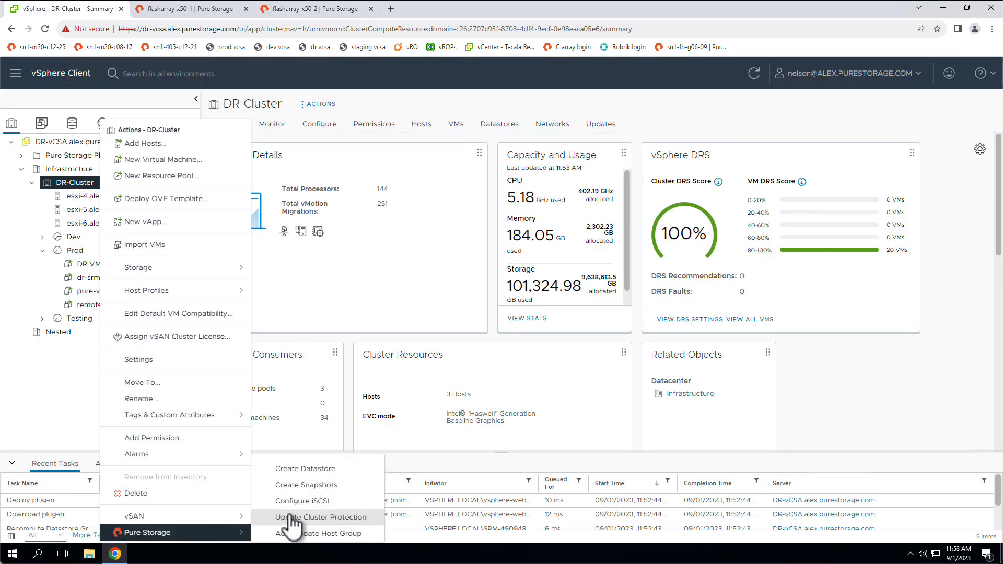
pyautogui.click(314, 469)
pyautogui.click(359, 307)
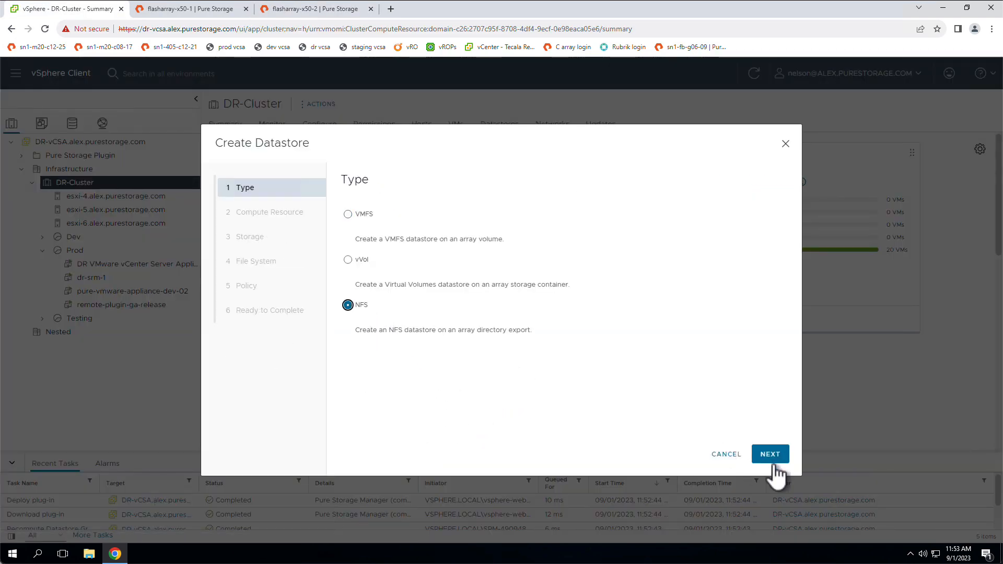
pyautogui.click(770, 454)
pyautogui.click(766, 459)
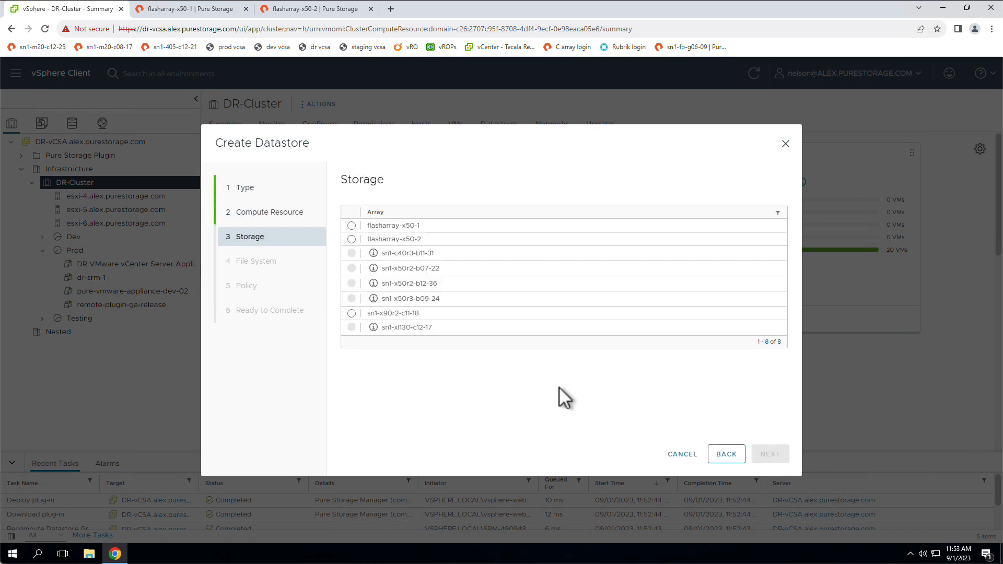
pyautogui.click(352, 240)
pyautogui.click(767, 455)
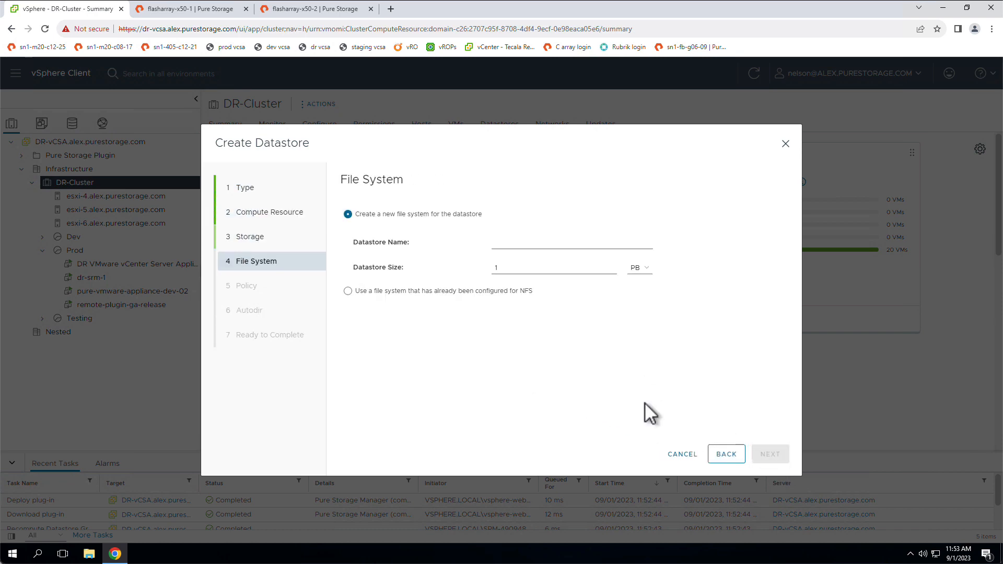
# Use the already configured NFSDatastorePod-DR::plugin-test-nfs-datastore-01 file system with the nfs-datastore-export export, review the summary and finish creating the datastore.
pyautogui.click(358, 288)
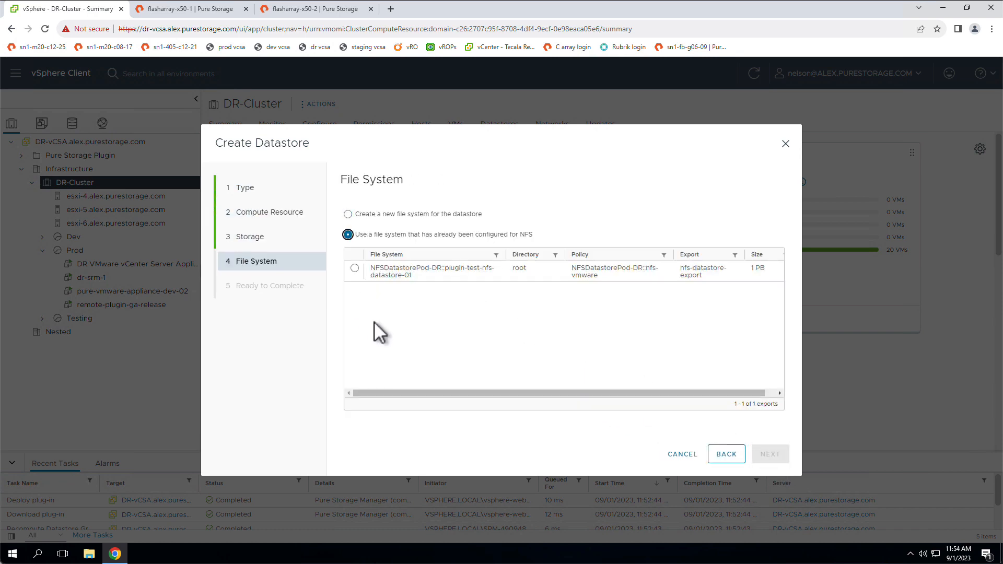
pyautogui.click(355, 268)
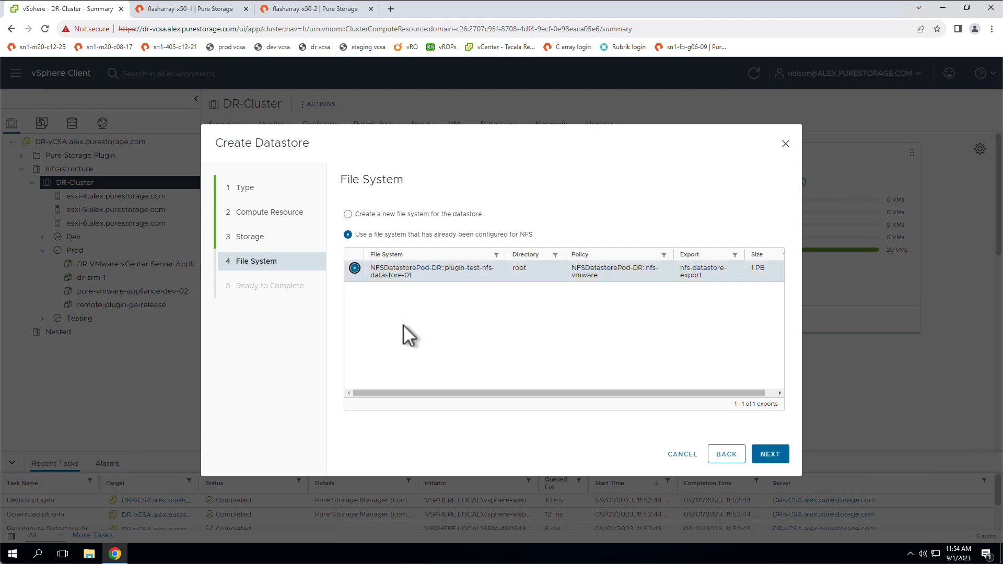
pyautogui.click(770, 454)
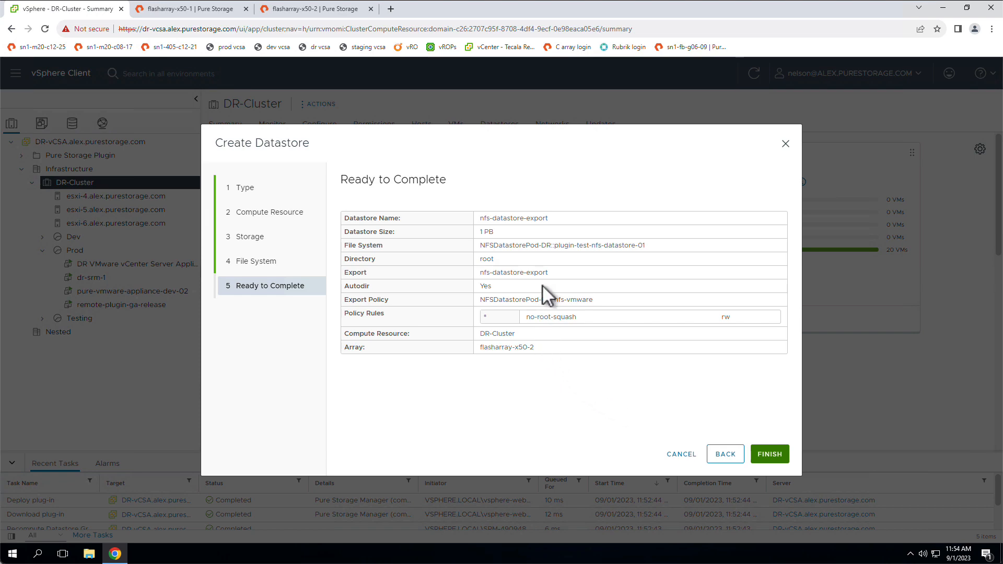
pyautogui.moveTo(562, 220); pyautogui.dragTo(482, 218)
pyautogui.click(765, 456)
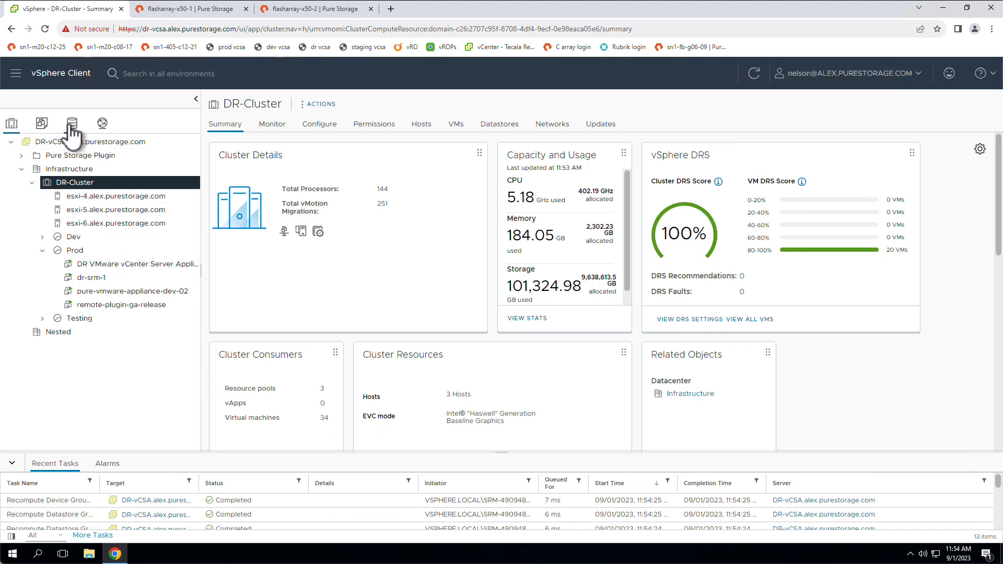
# Rename the nfs-datastore-export datastore as plugin-test-nfs-datastore-01-x50-2.
pyautogui.click(72, 125)
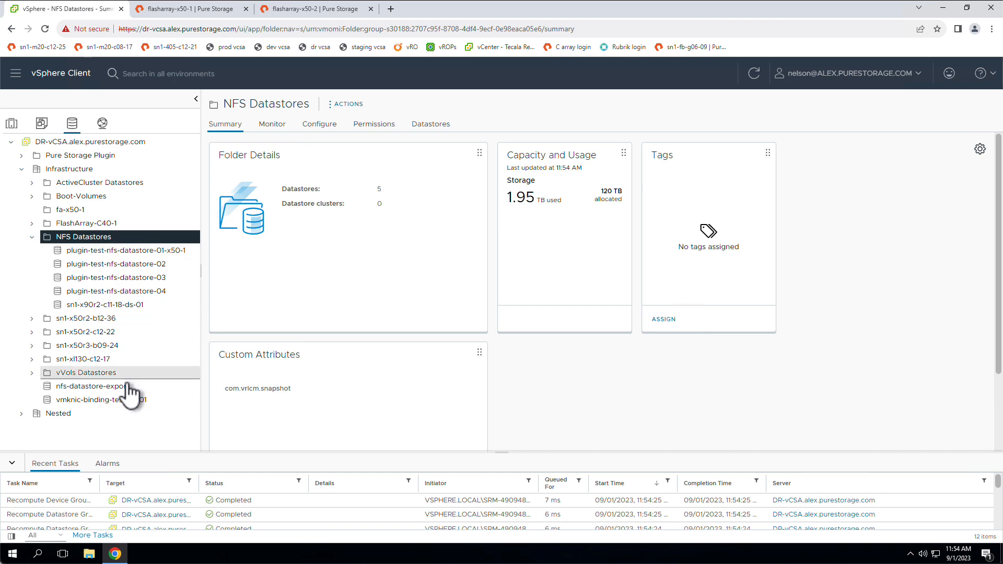
pyautogui.click(126, 386)
pyautogui.rightClick(131, 388)
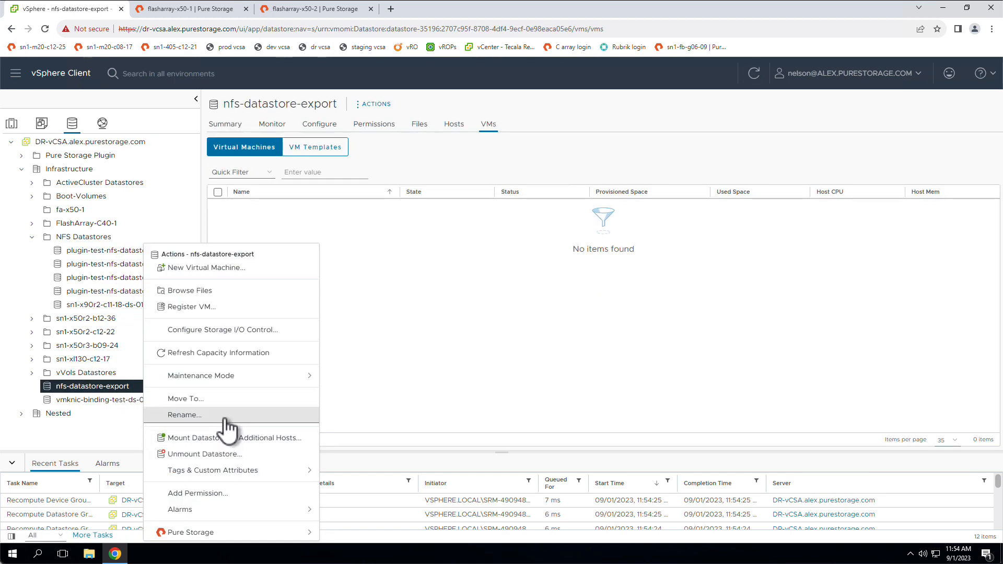
pyautogui.click(286, 416)
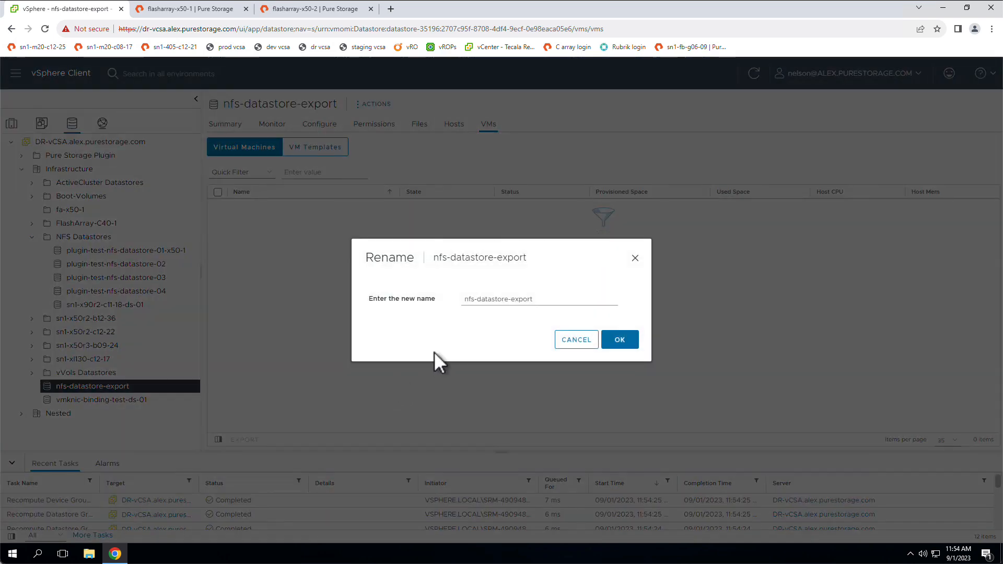
pyautogui.tripleClick(514, 298)
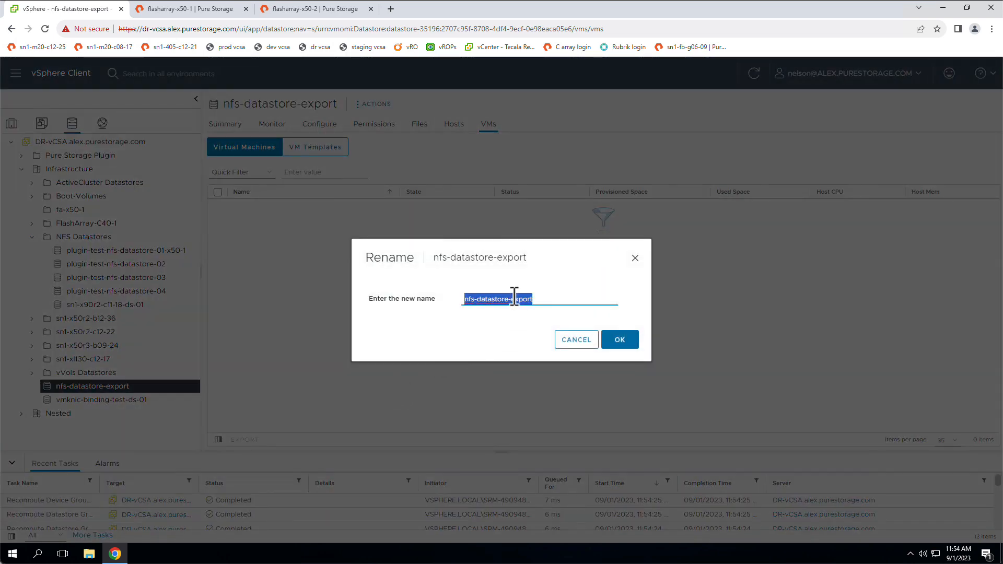
pyautogui.write('plugin-test-')
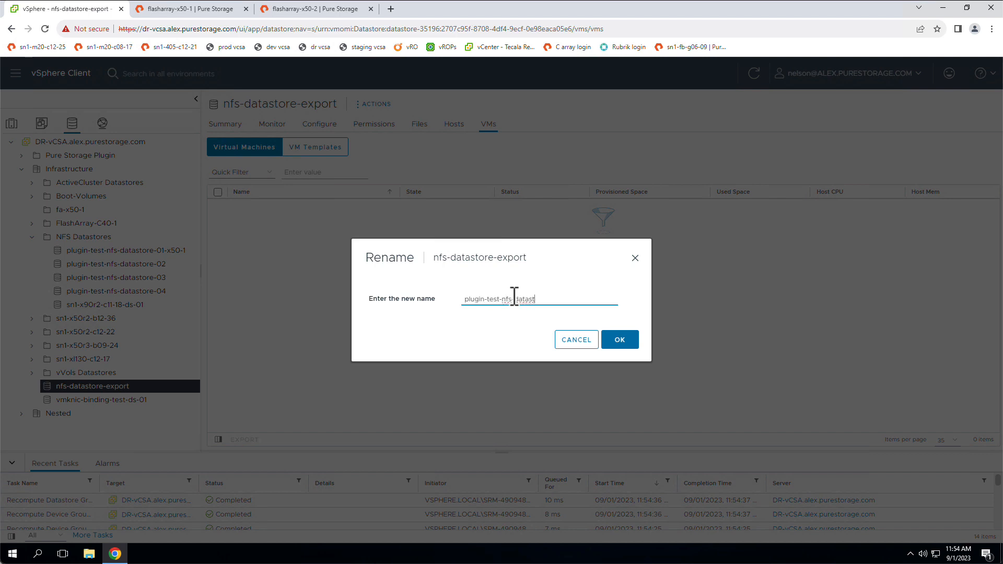
pyautogui.write('nfs-datastore-01-x50-2')
pyautogui.click(627, 343)
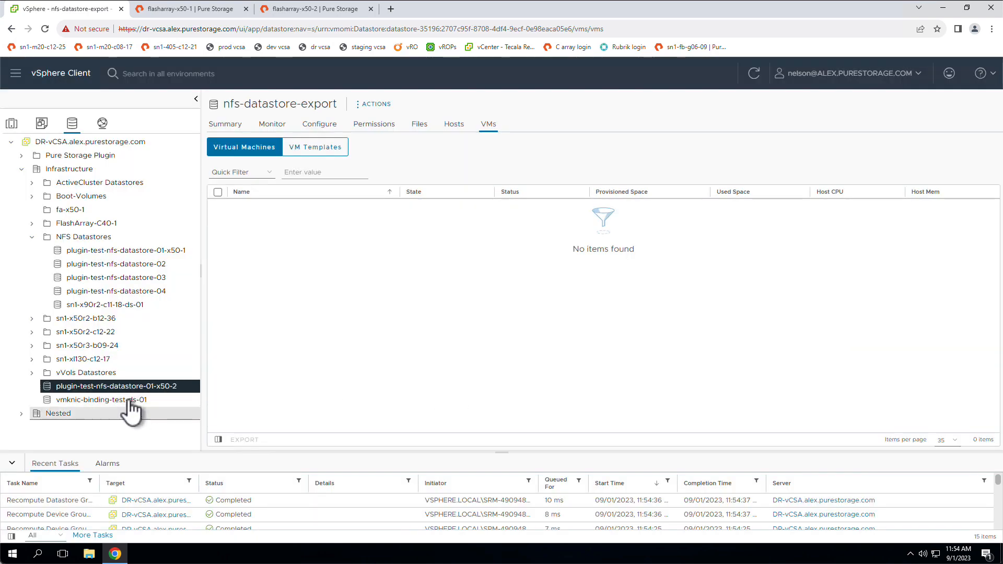
# Move plugin-test-nfs-datastore-01-x50-2 into the NFS Datastores folder and browse its files.
pyautogui.moveTo(128, 387); pyautogui.dragTo(81, 236)
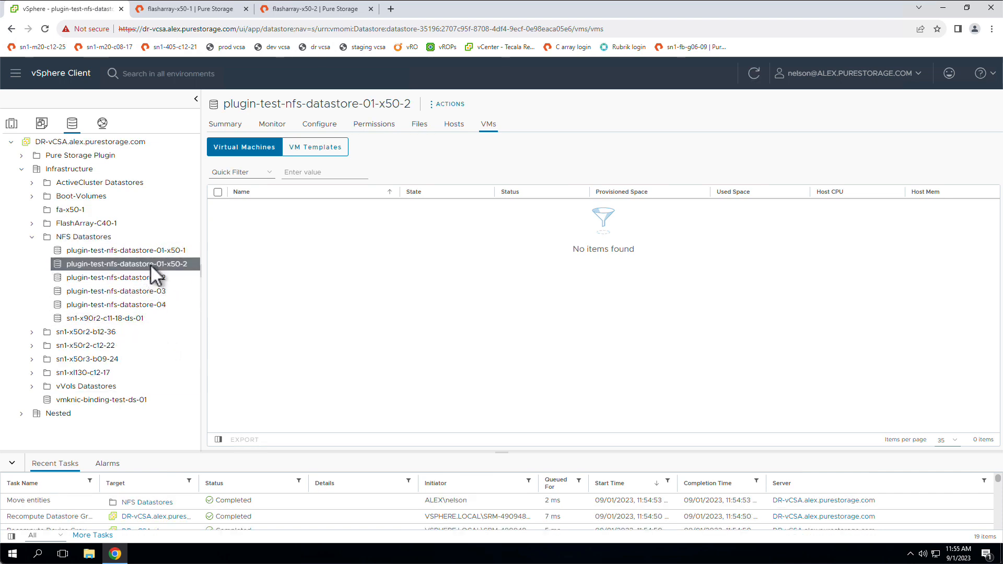
pyautogui.rightClick(152, 265)
pyautogui.click(209, 291)
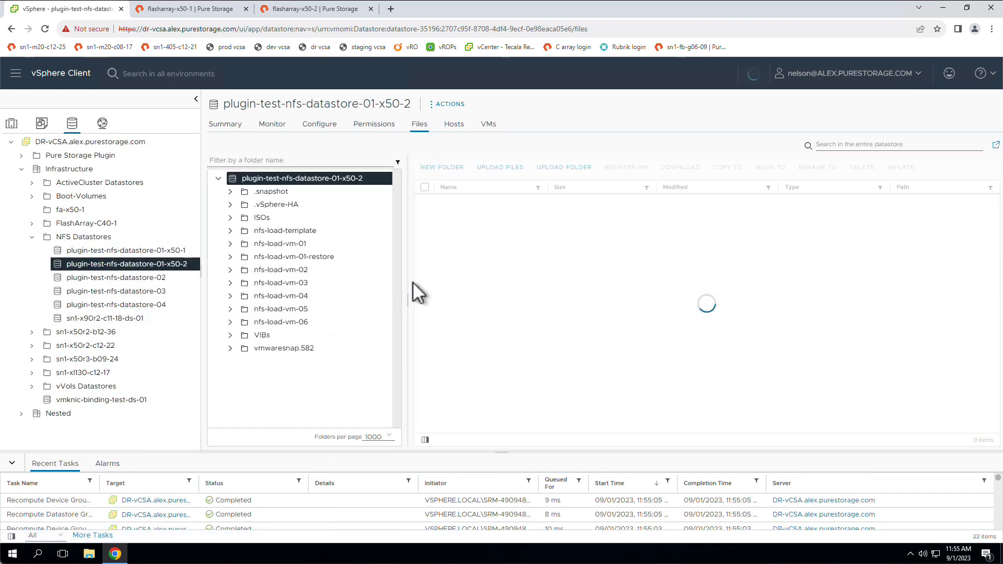
# Register nfs-load-vm-01.vmx from the nfs-load-vm-01 folder as nfs-load-vm-01 in the Infrastructure datacenter on DR-Cluster.
pyautogui.click(300, 245)
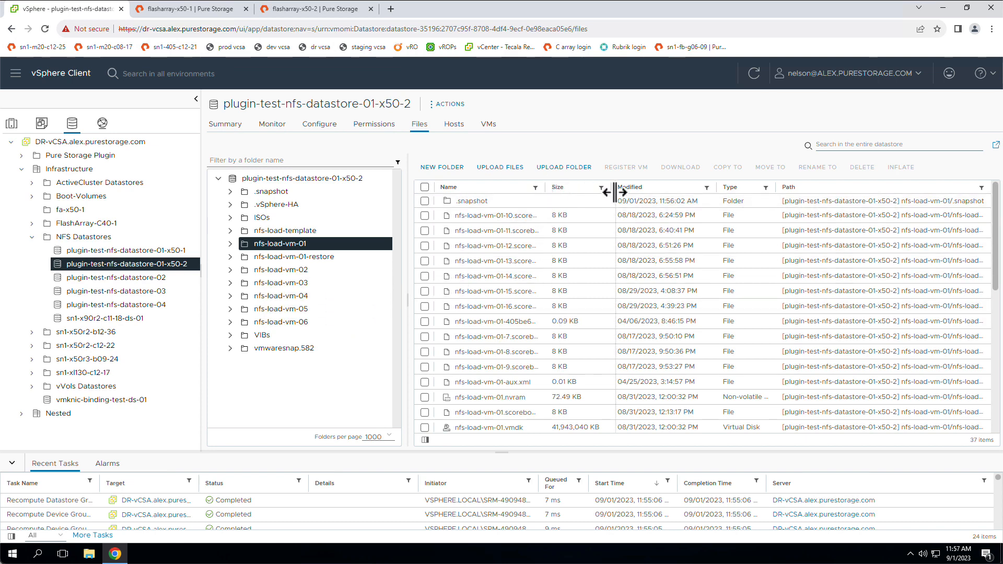
pyautogui.scroll(-4, 566, 330)
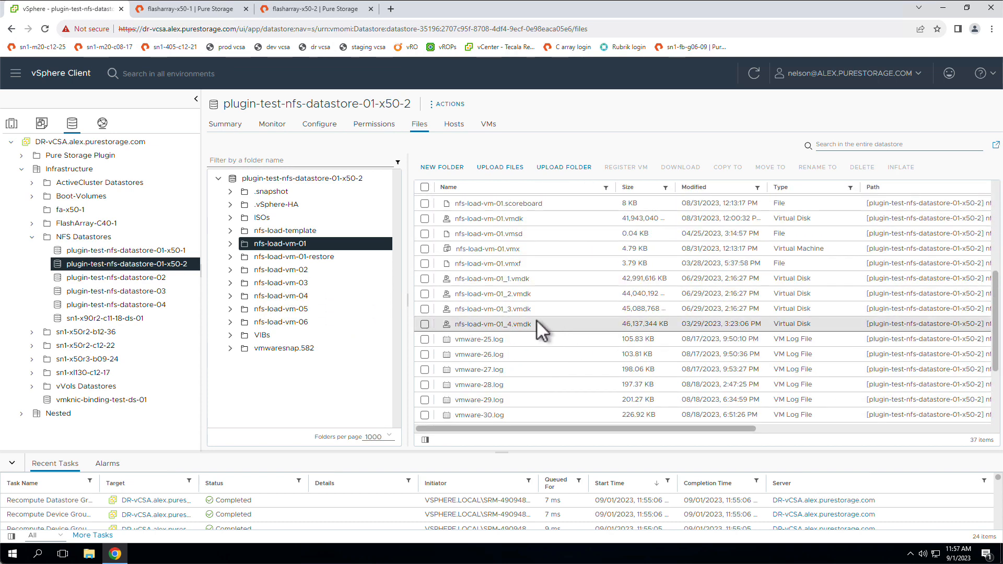
pyautogui.moveTo(526, 249); pyautogui.dragTo(470, 255)
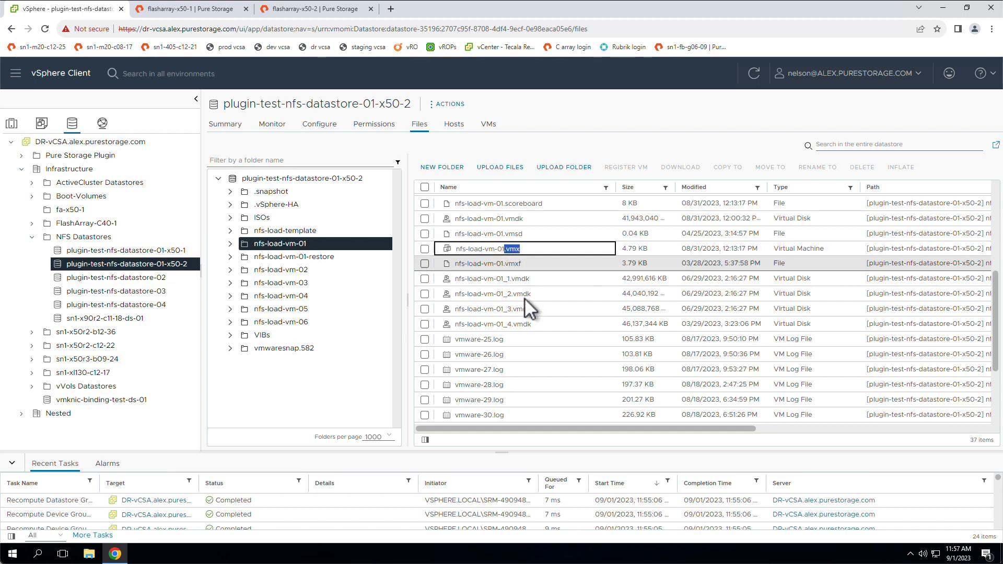
pyautogui.click(424, 249)
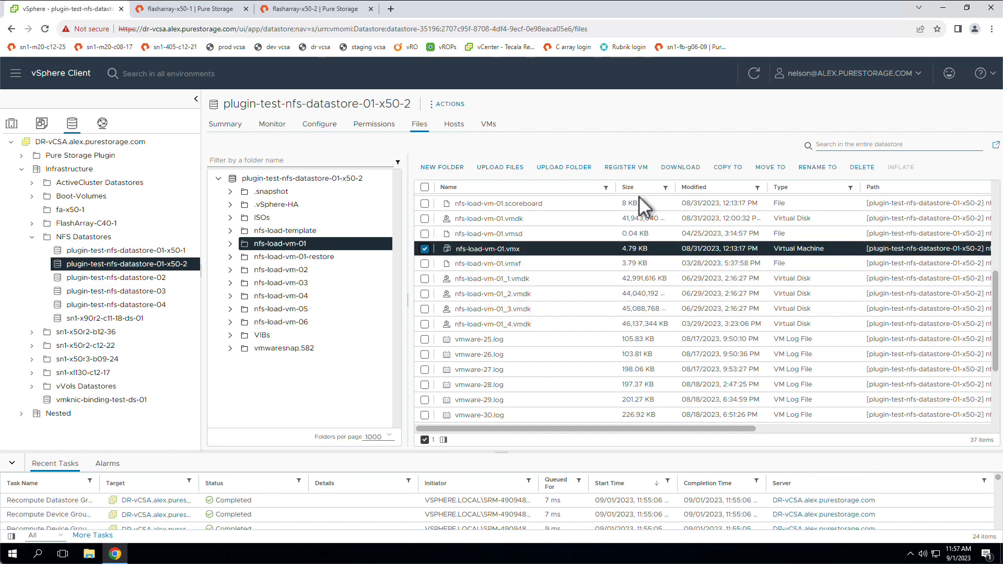
pyautogui.click(641, 168)
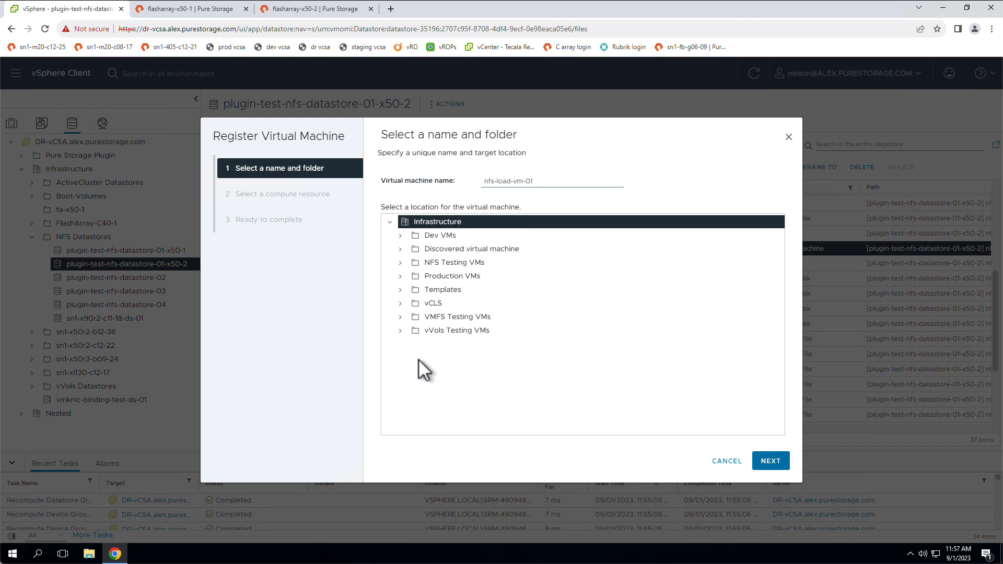
pyautogui.click(770, 460)
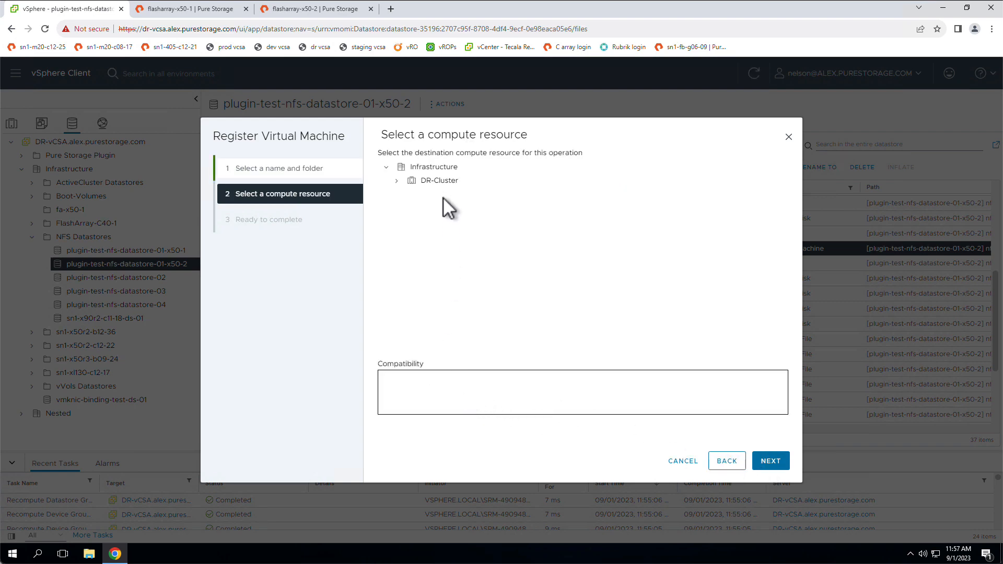
pyautogui.click(441, 180)
pyautogui.click(770, 461)
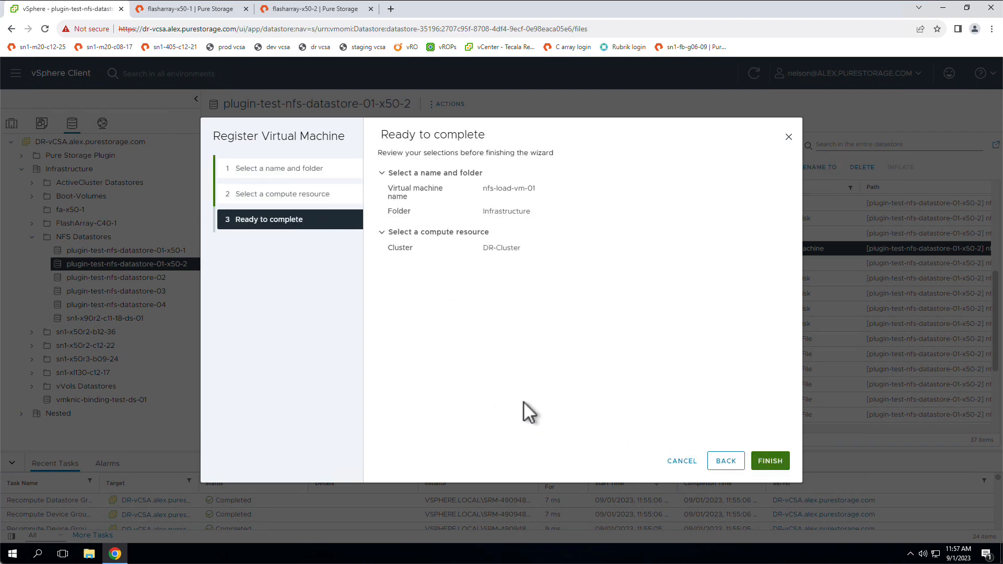
pyautogui.click(770, 462)
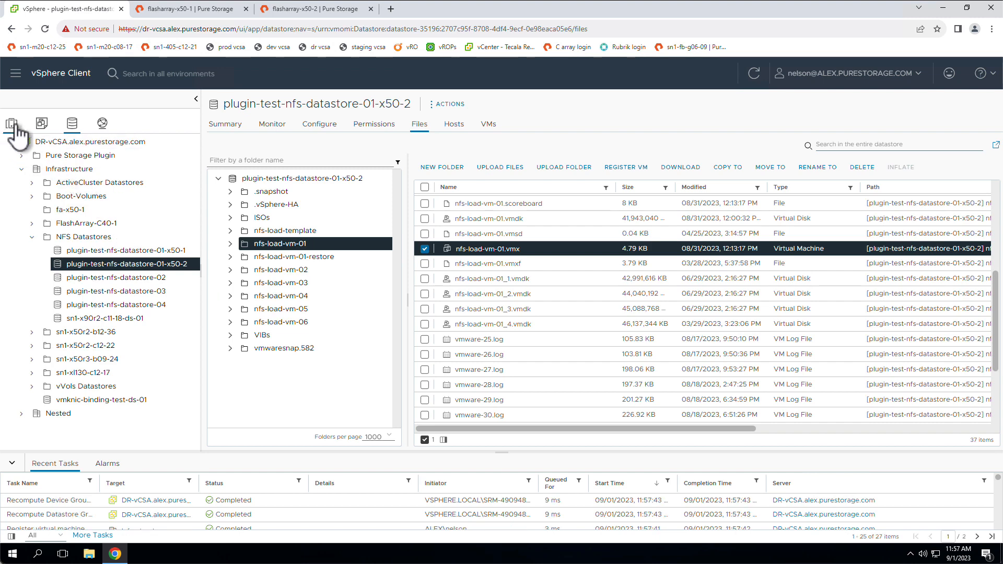
# Compare the virtual machines on the x50-1 and x50-2 copies of plugin-test-nfs-datastore-01, and power on nfs-load-vm-01 from the x50-2 copy.
pyautogui.click(226, 125)
pyautogui.click(488, 129)
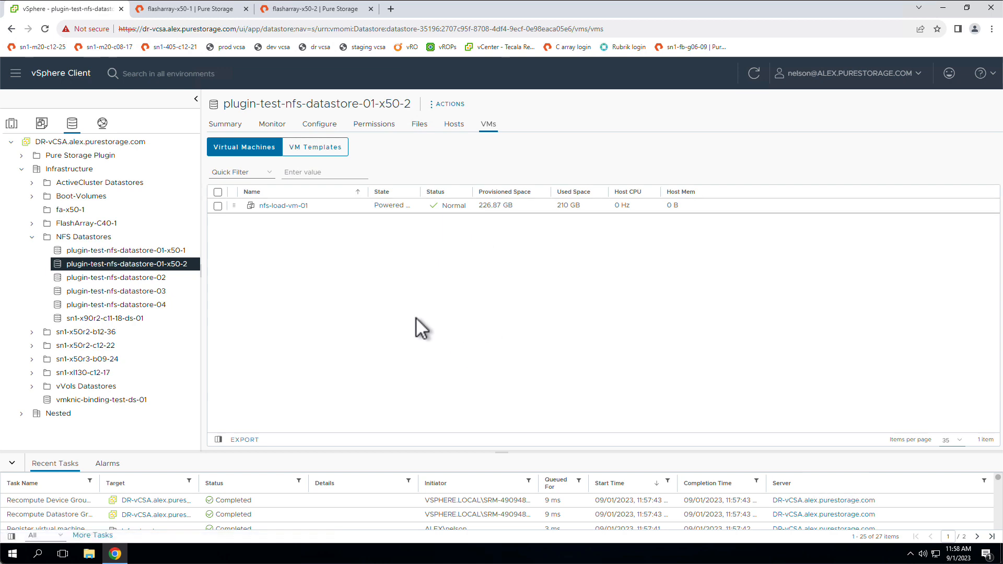
pyautogui.click(130, 250)
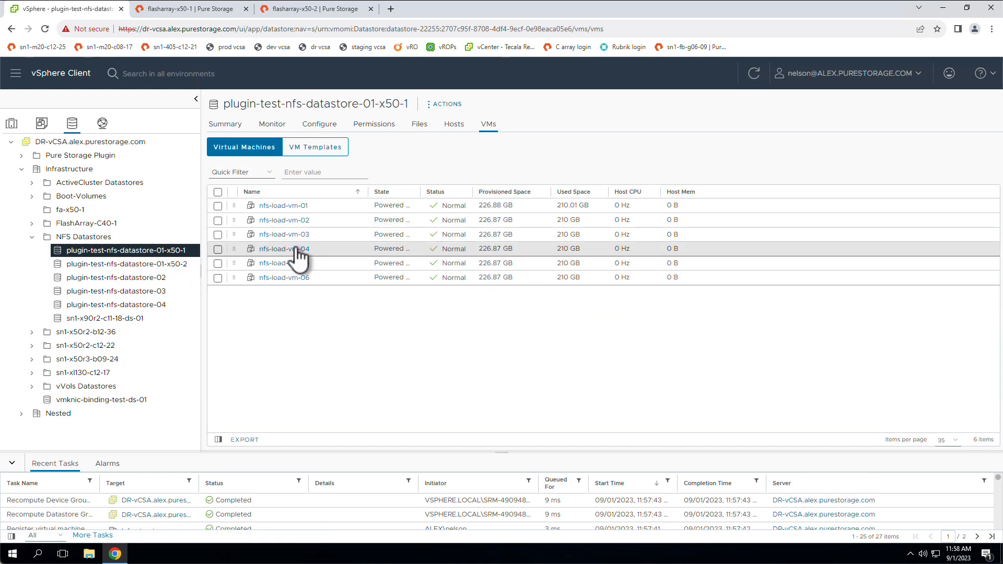
pyautogui.click(158, 265)
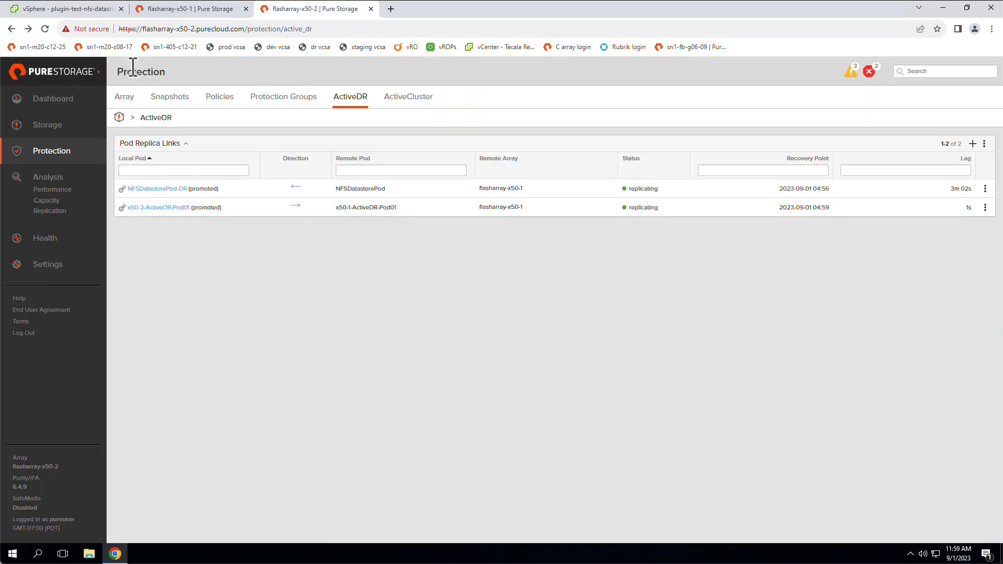
pyautogui.click(86, 9)
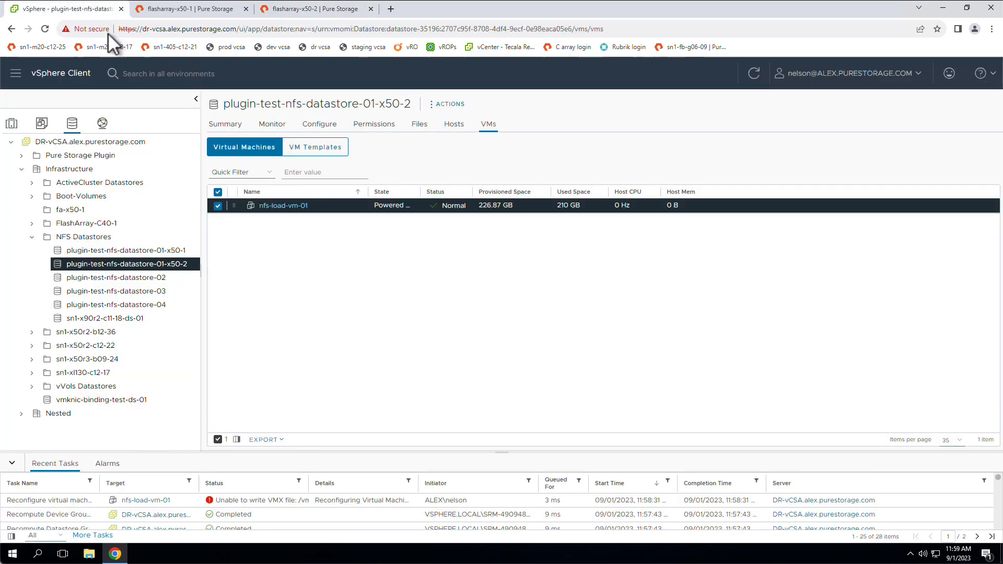
pyautogui.rightClick(335, 205)
pyautogui.moveTo(464, 108)
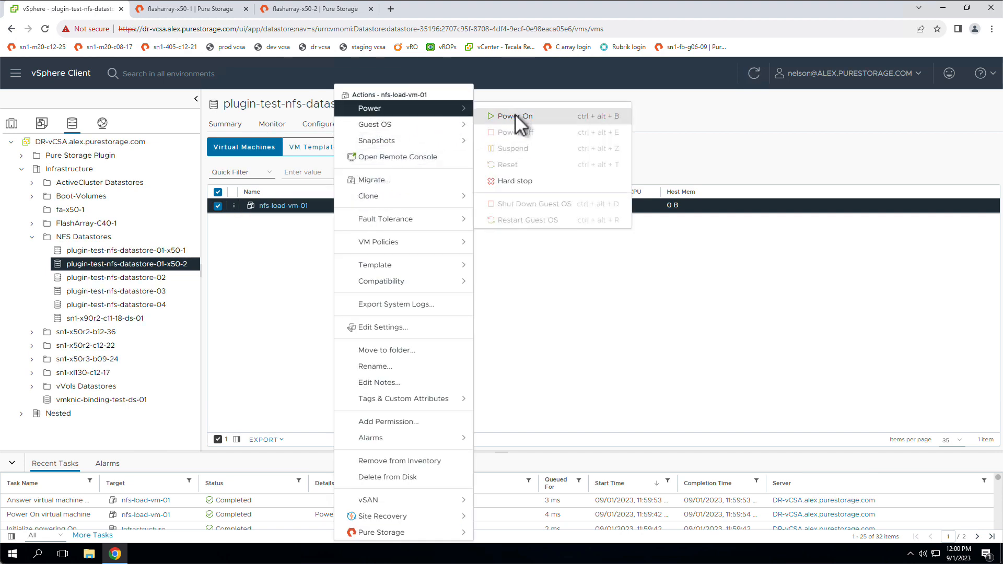
pyautogui.click(515, 116)
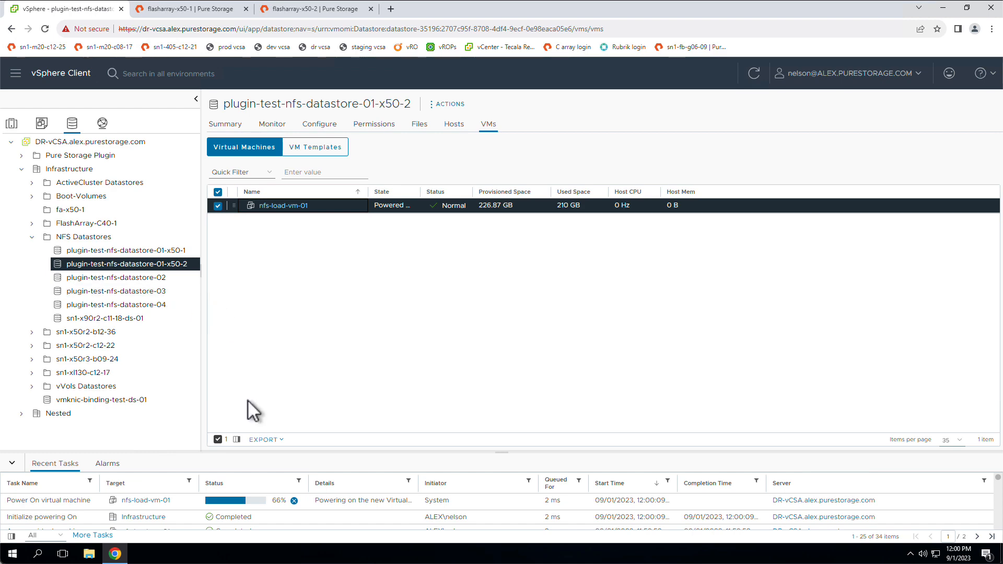
# Open nfs-load-vm-01 and answer its pending moved-or-copied question with "I Copied It".
pyautogui.click(285, 205)
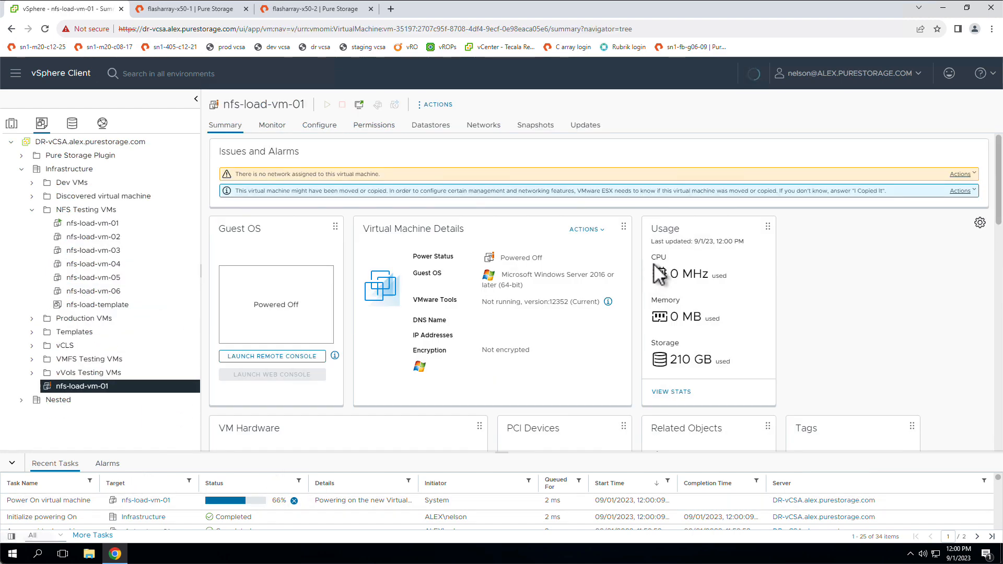
pyautogui.click(961, 191)
pyautogui.click(954, 212)
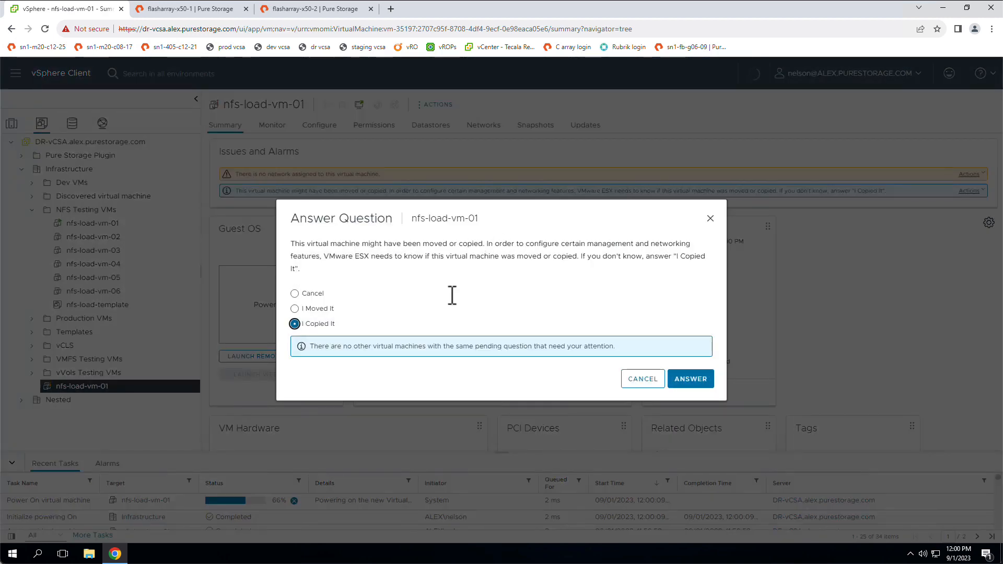
pyautogui.click(691, 379)
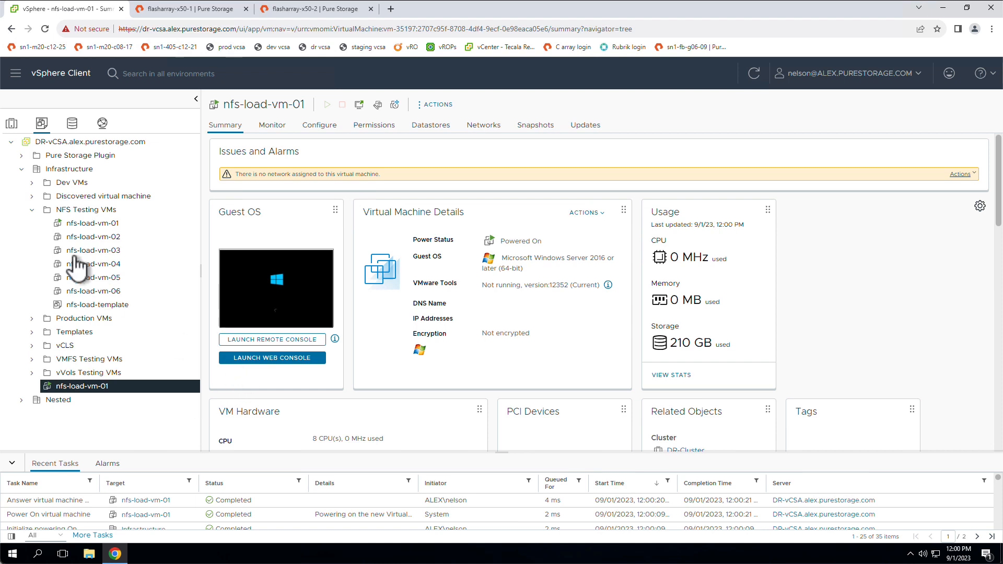
# Collapse the NFS Testing VMs folder, launch the web console of nfs-load-vm-01 and sign in to Windows with the Administrator password.
pyautogui.click(32, 209)
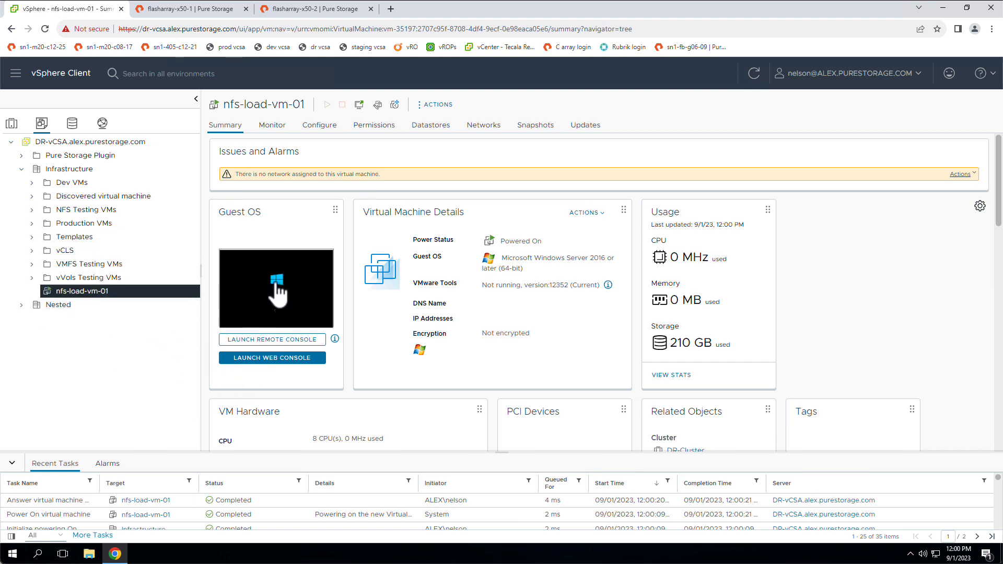
pyautogui.click(306, 360)
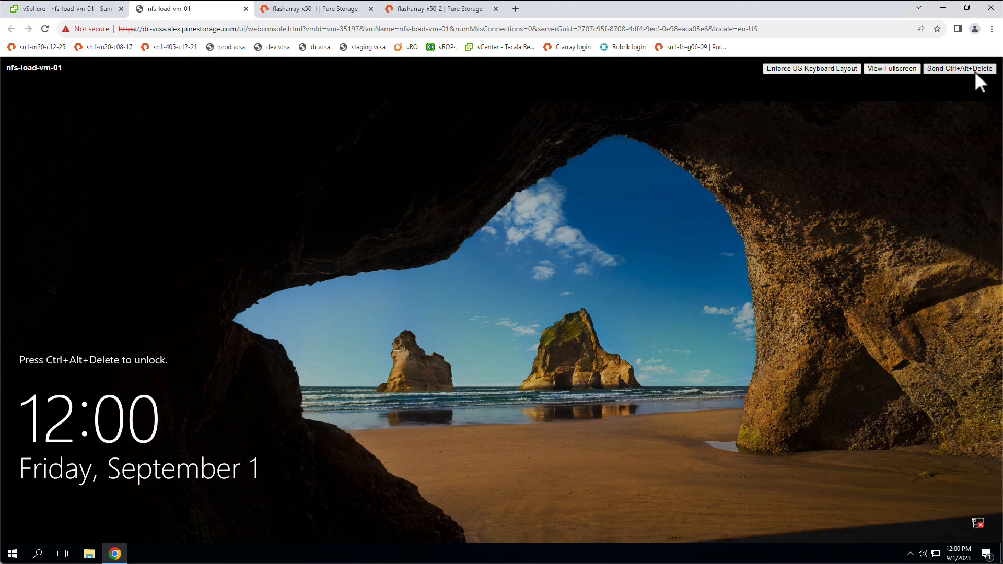
pyautogui.click(974, 70)
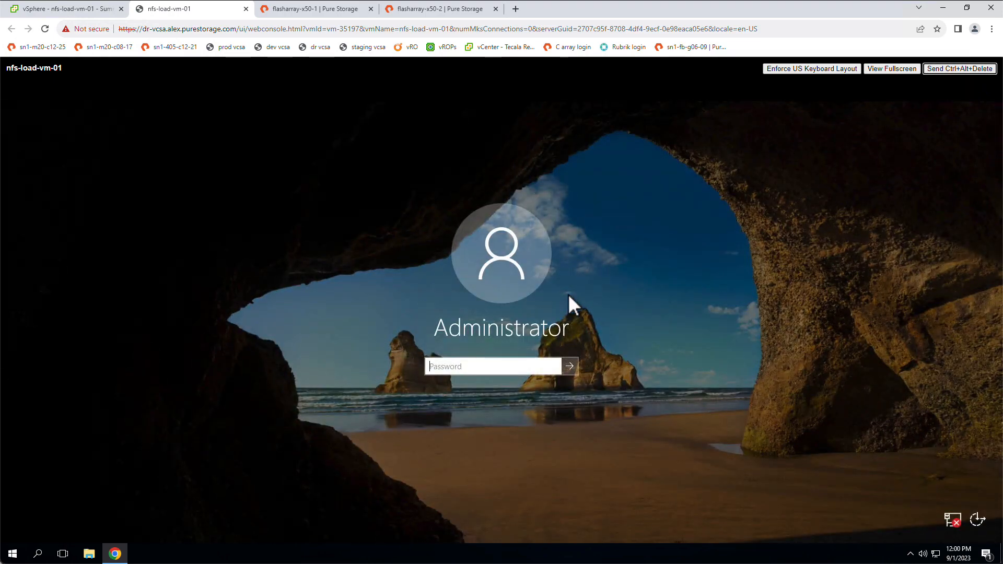
pyautogui.write('•')
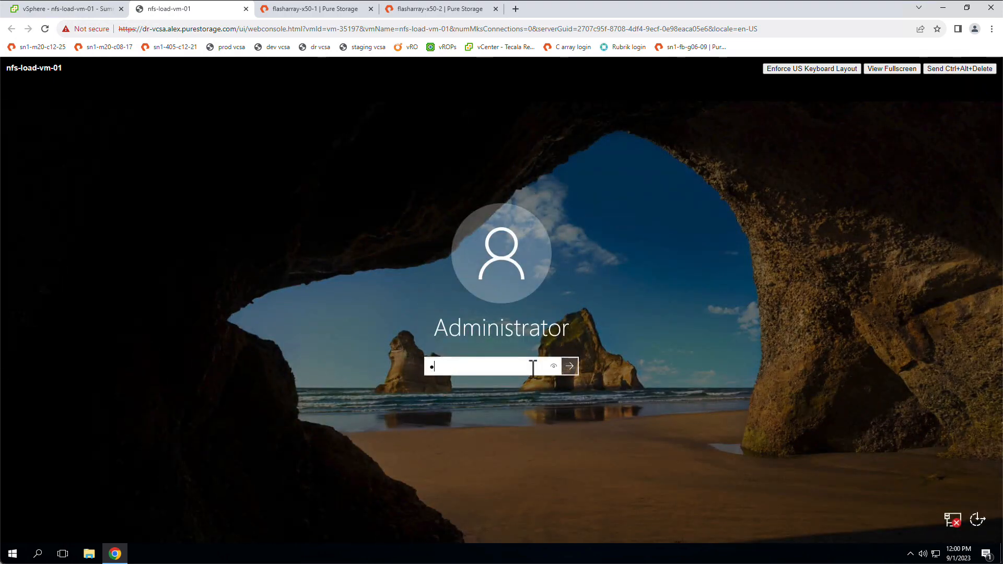
pyautogui.write('••')
pyautogui.press('Return')
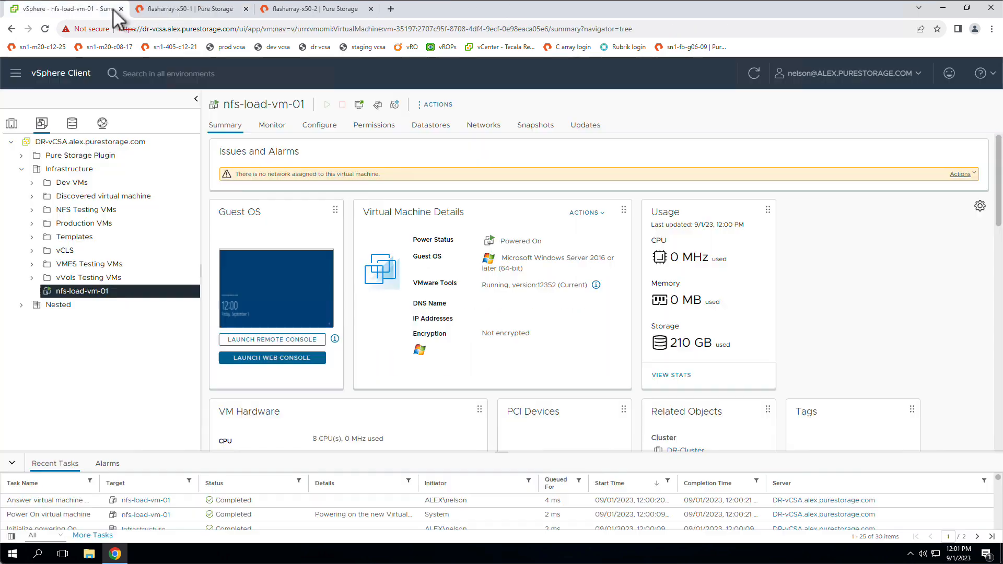
# Shut down the guest OS of the recovered nfs-load-vm-01 directly under Infrastructure.
pyautogui.rightClick(119, 293)
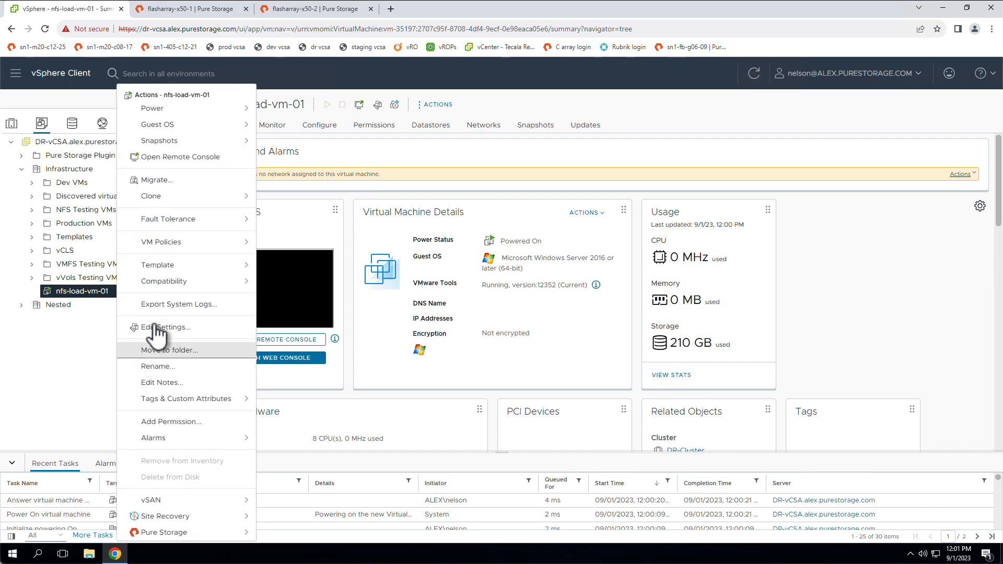
pyautogui.moveTo(243, 108)
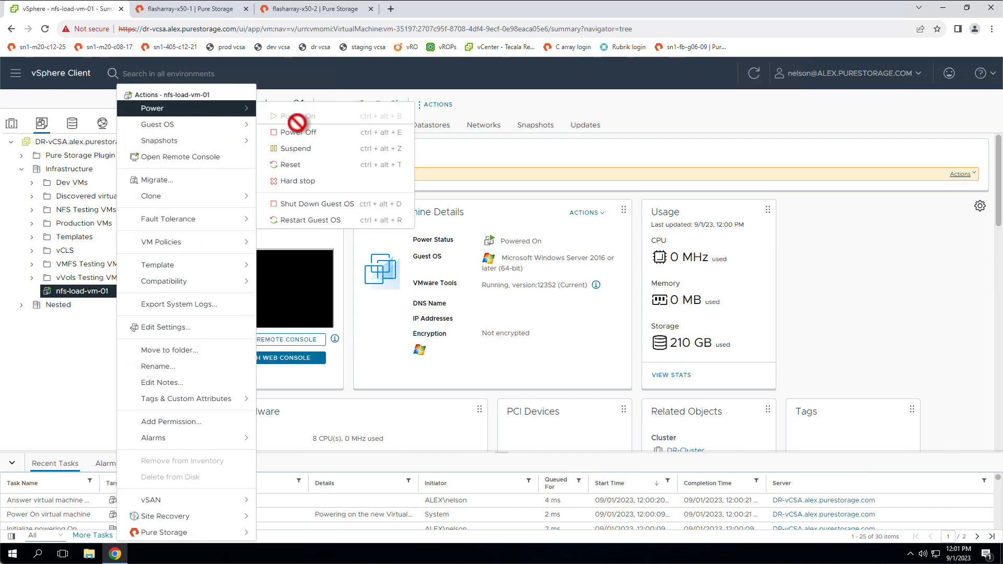
pyautogui.click(313, 204)
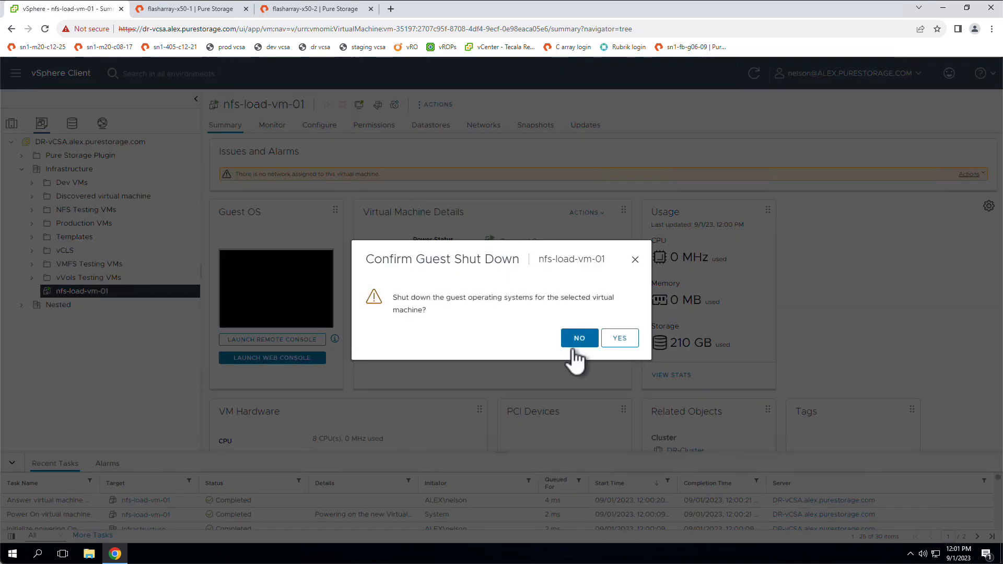
pyautogui.click(620, 341)
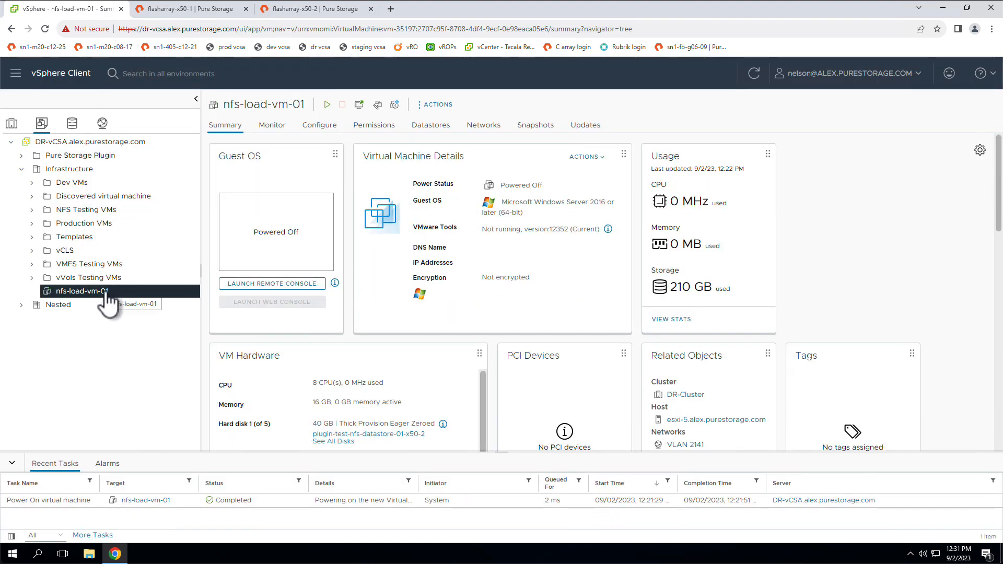
# Remove the powered-off nfs-load-vm-01 directly under Infrastructure from the inventory.
pyautogui.rightClick(104, 292)
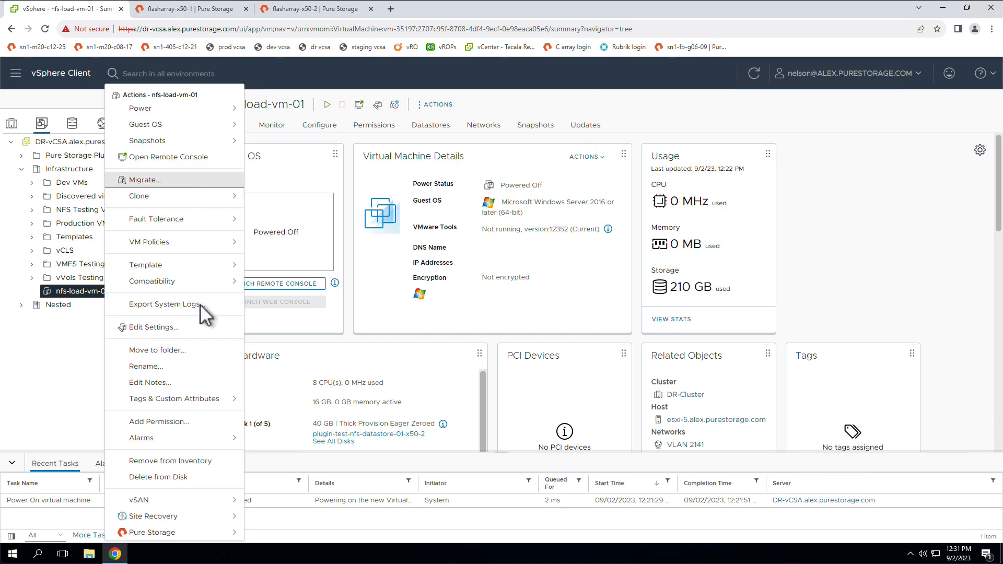
pyautogui.click(197, 459)
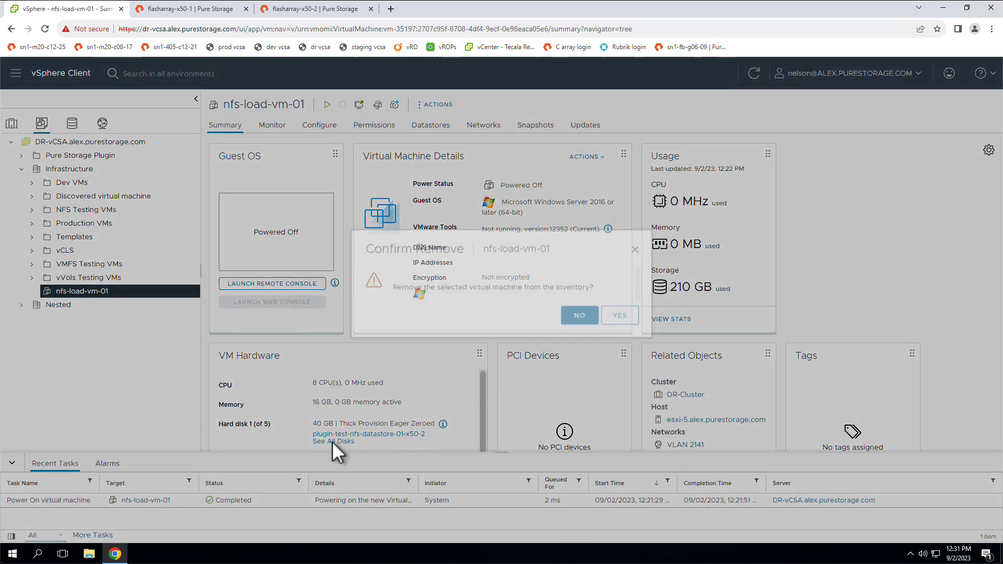
pyautogui.click(619, 332)
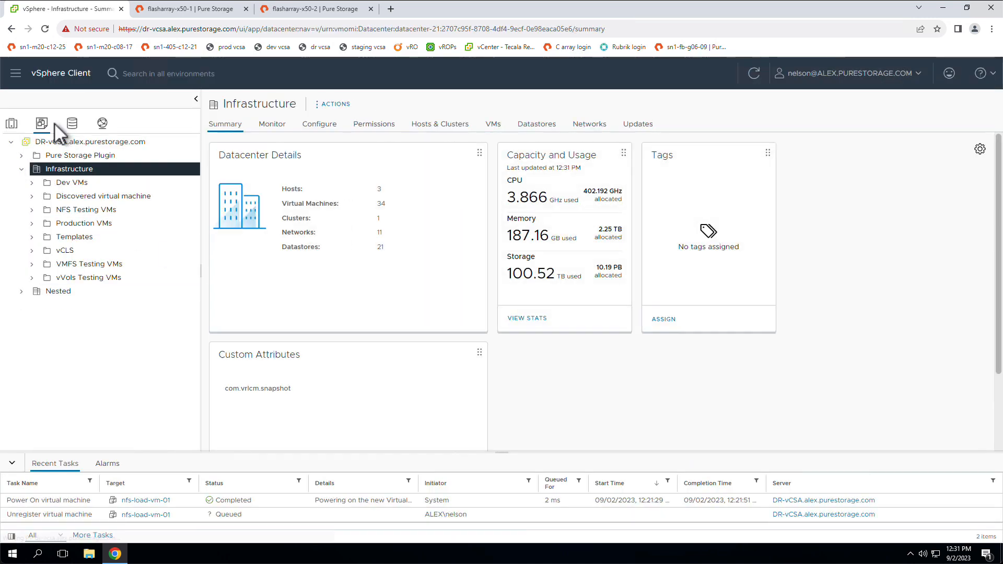
# Check the virtual machines on plugin-test-nfs-datastore-01-x50-2 and unmount the datastore from all hosts in DR-Cluster.
pyautogui.click(72, 124)
pyautogui.click(153, 264)
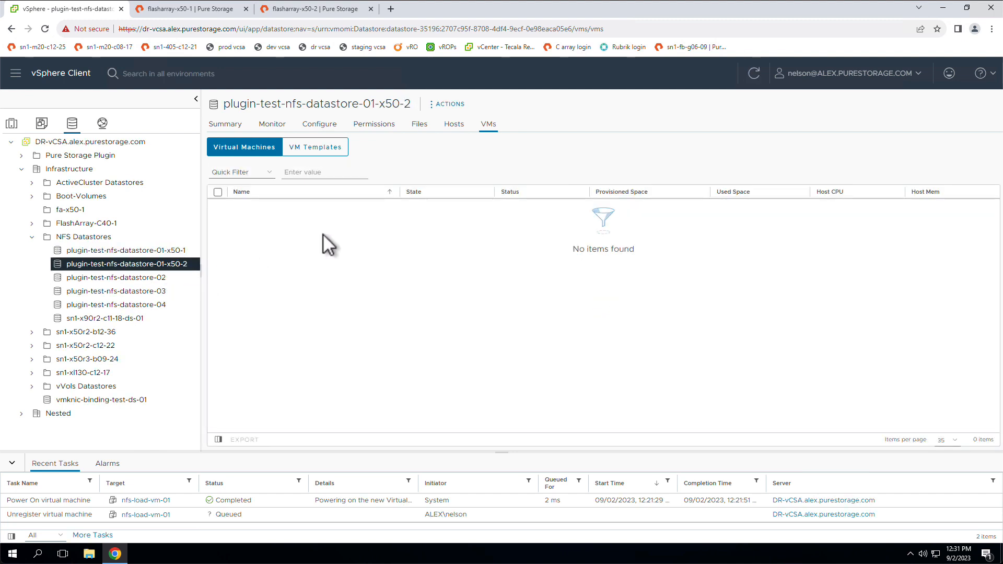
pyautogui.click(458, 125)
pyautogui.click(488, 126)
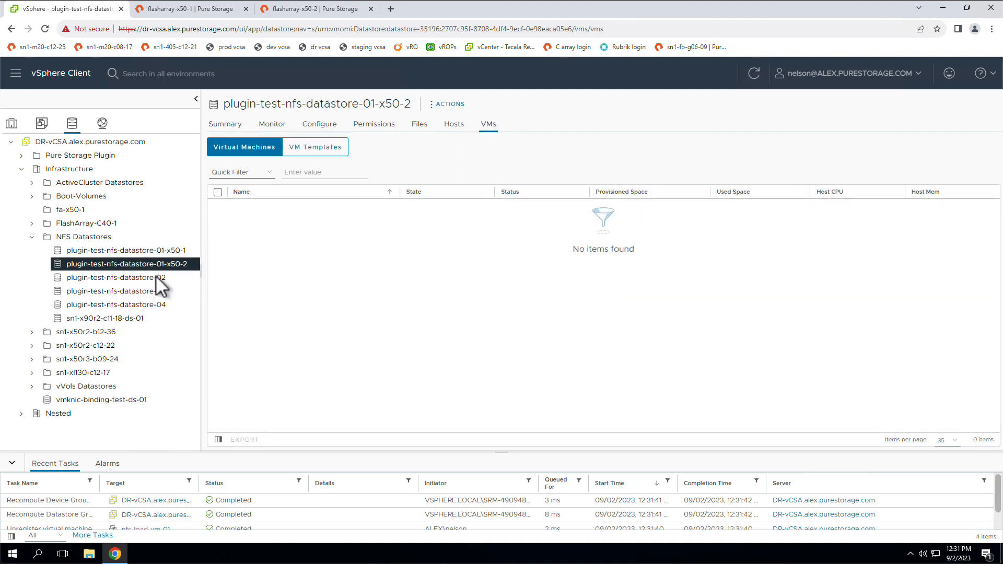
pyautogui.rightClick(151, 264)
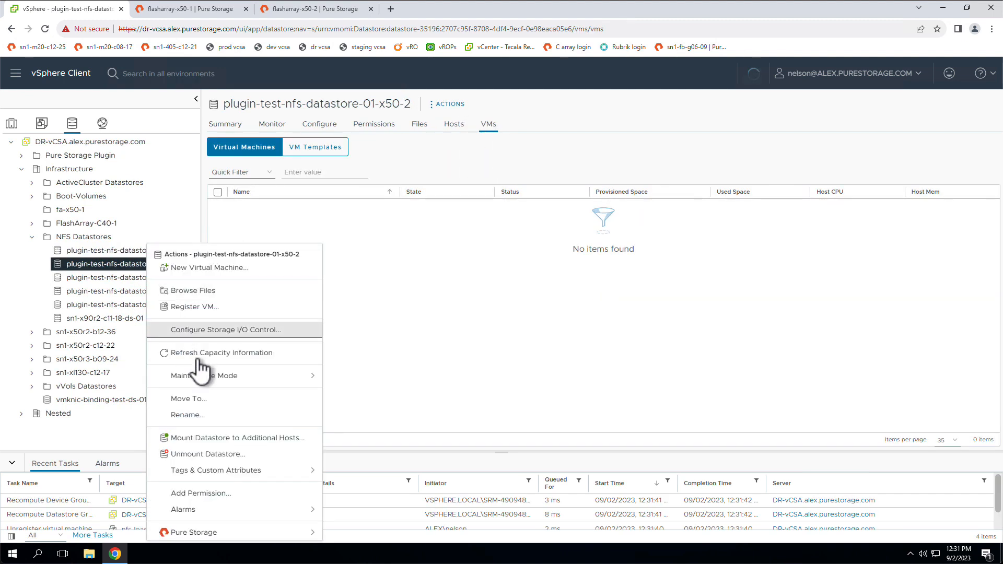
pyautogui.click(266, 455)
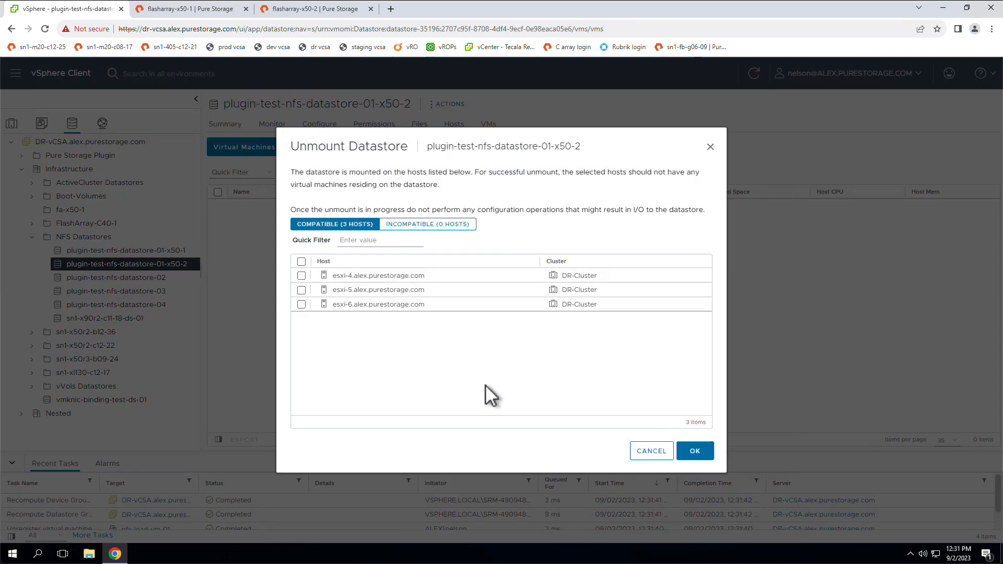
pyautogui.click(301, 261)
pyautogui.click(683, 453)
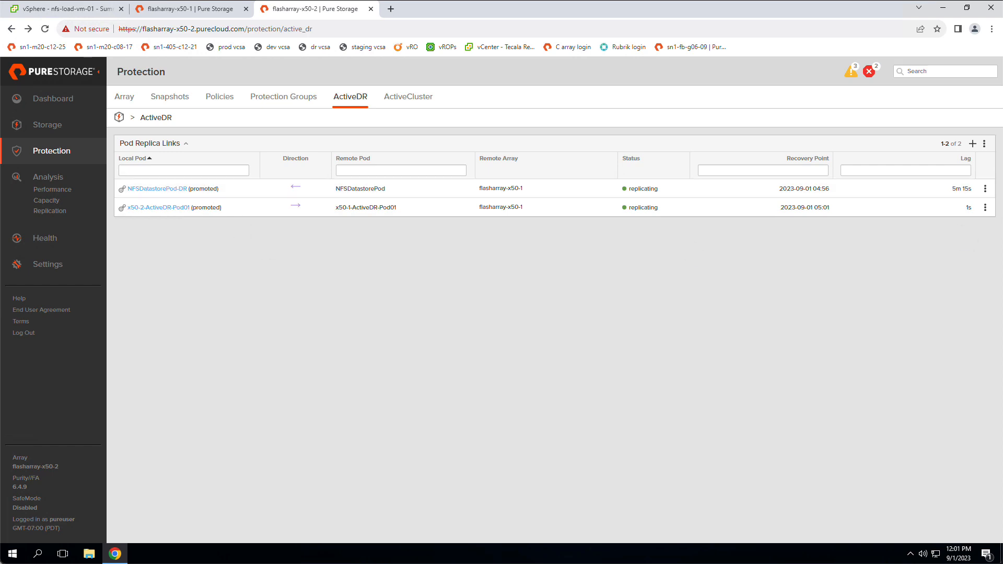
# Demote the local pod NFSDatastorePod-DR in the ActiveDR replica links on flasharray-x50-2.
pyautogui.click(985, 189)
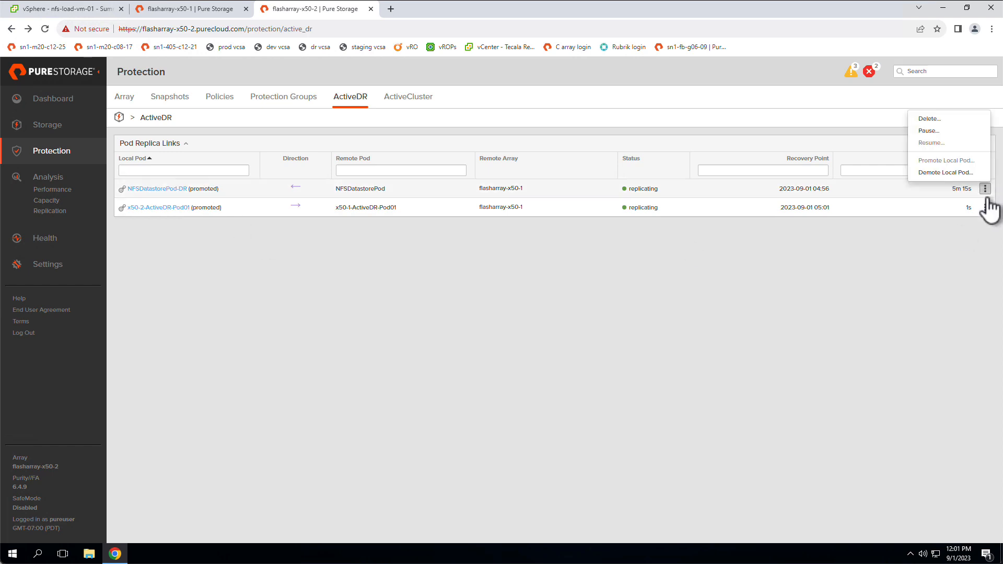
pyautogui.click(962, 173)
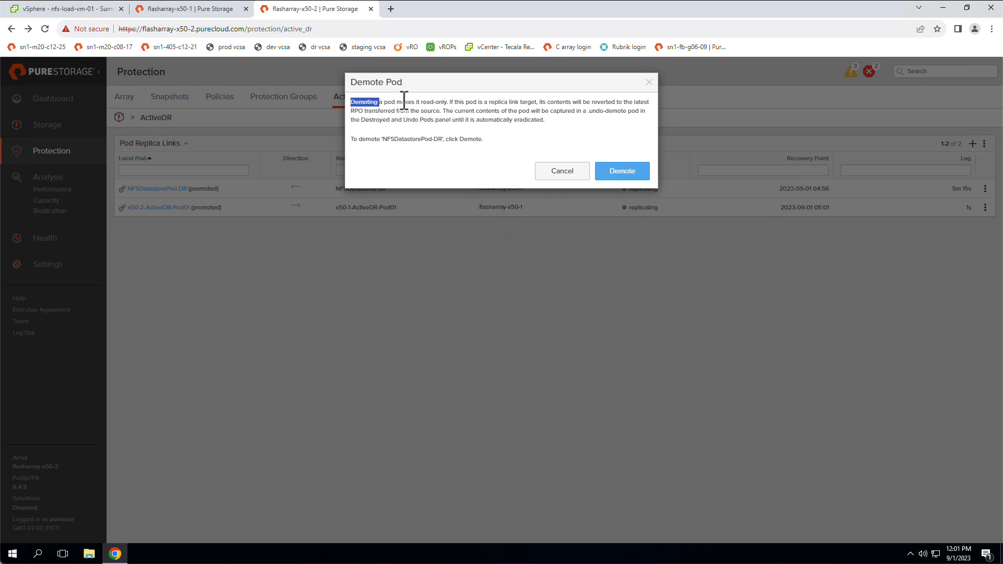
pyautogui.moveTo(404, 101); pyautogui.dragTo(446, 100)
pyautogui.click(458, 143)
pyautogui.click(623, 171)
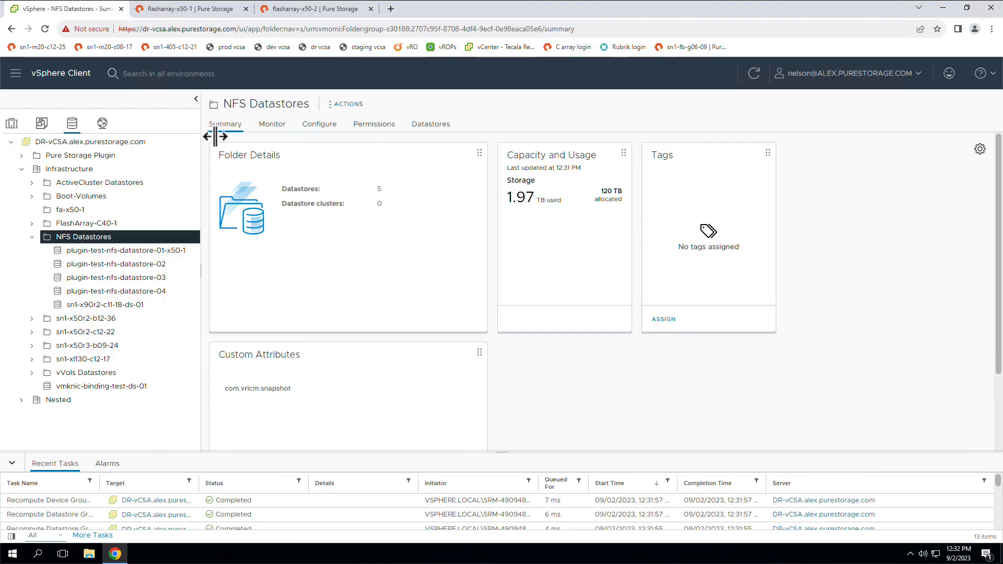
# Check the state of flasharray-x50-1 and its replica link, and promote NFSDatastorePod-DR on flasharray-x50-2 with the latest RPO.
pyautogui.click(191, 13)
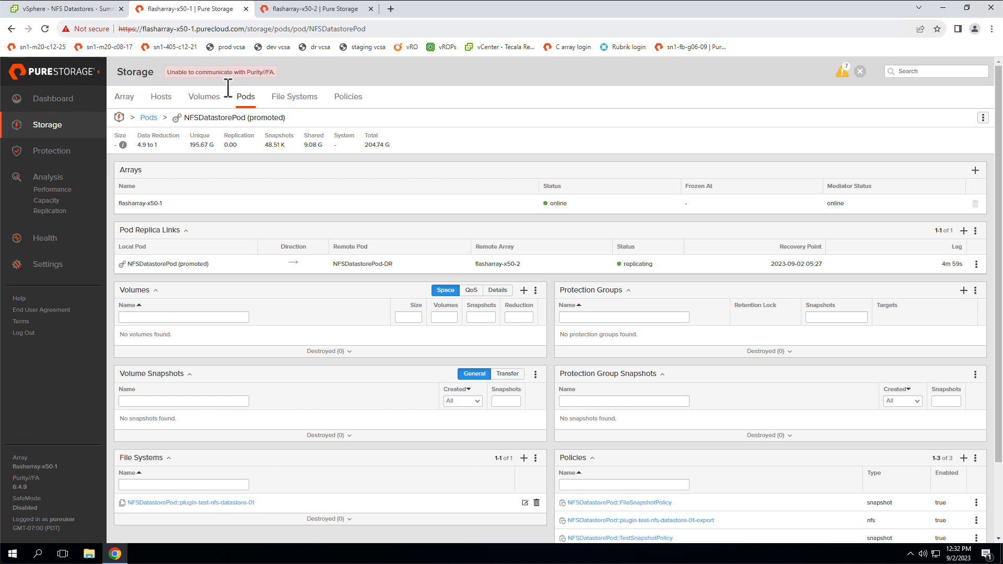
pyautogui.moveTo(239, 73); pyautogui.dragTo(282, 73)
pyautogui.click(295, 77)
pyautogui.click(308, 14)
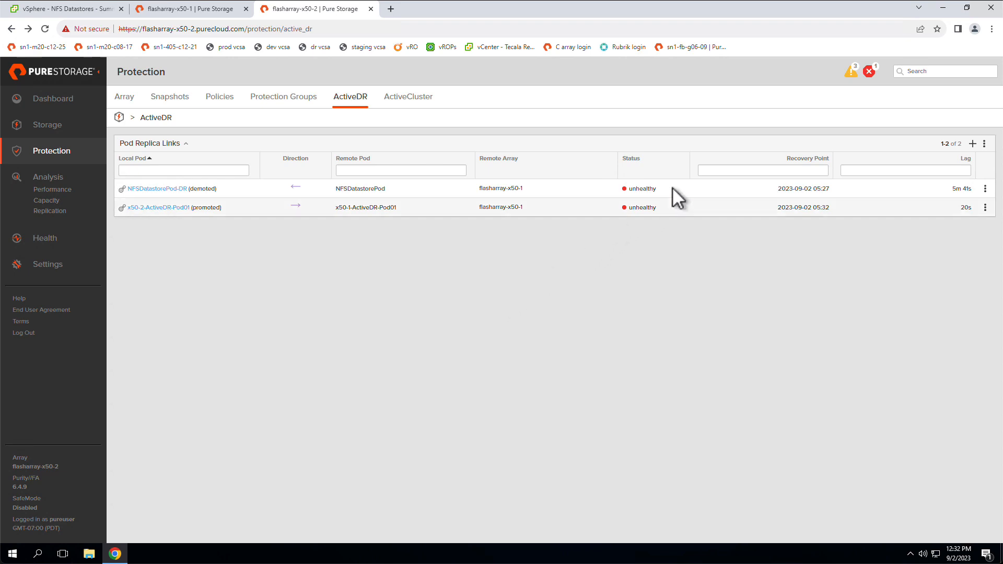
pyautogui.moveTo(657, 191); pyautogui.dragTo(628, 193)
pyautogui.click(985, 189)
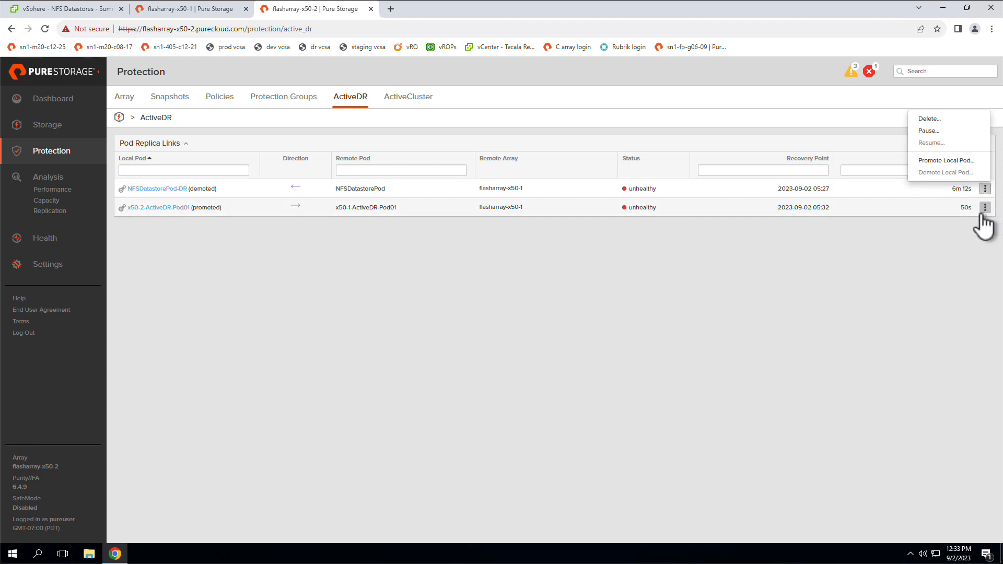
pyautogui.click(965, 162)
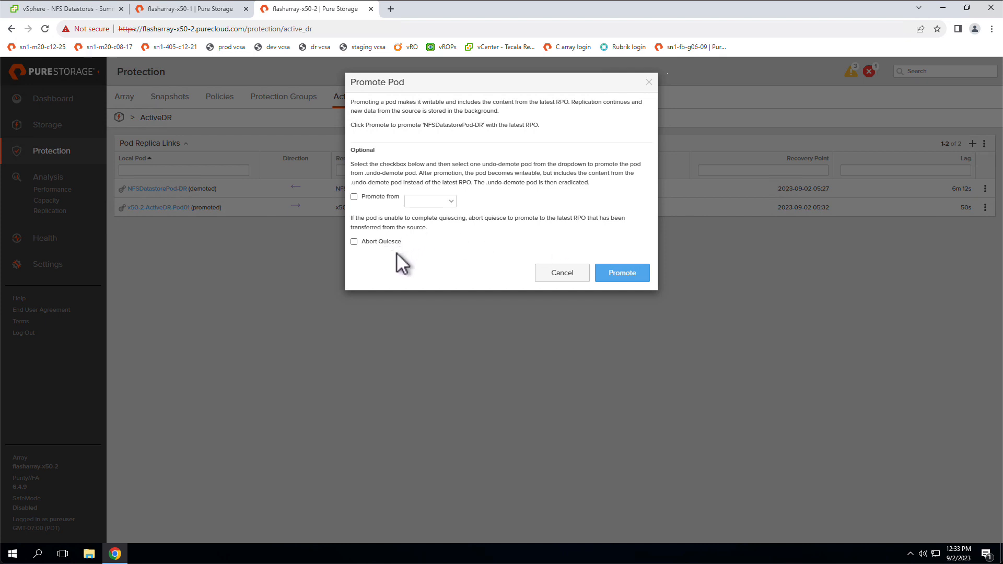
pyautogui.click(622, 274)
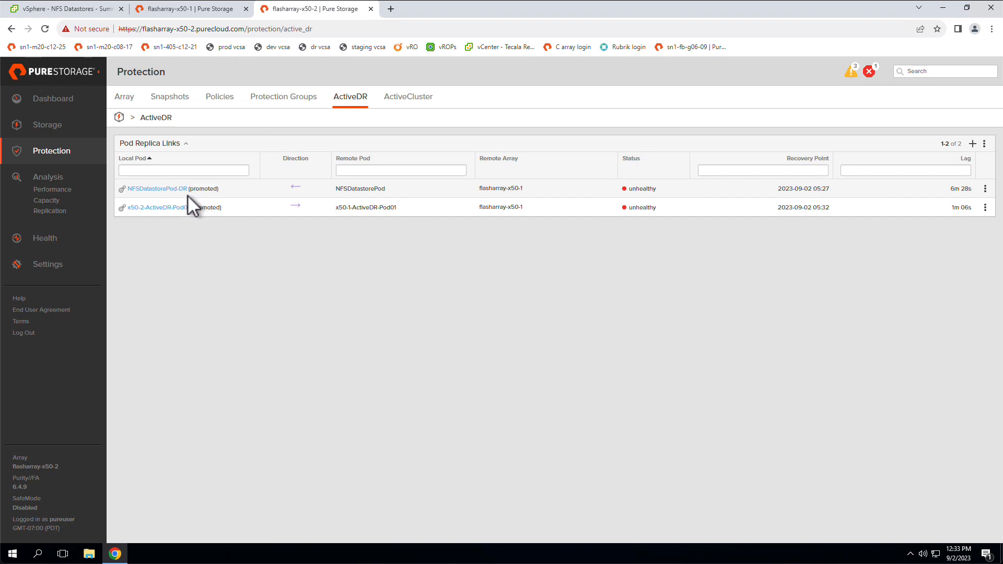
# Start a Pure Storage datastore for DR-Cluster in vSphere, with type NFS and DR-Cluster as the compute resource.
pyautogui.click(79, 9)
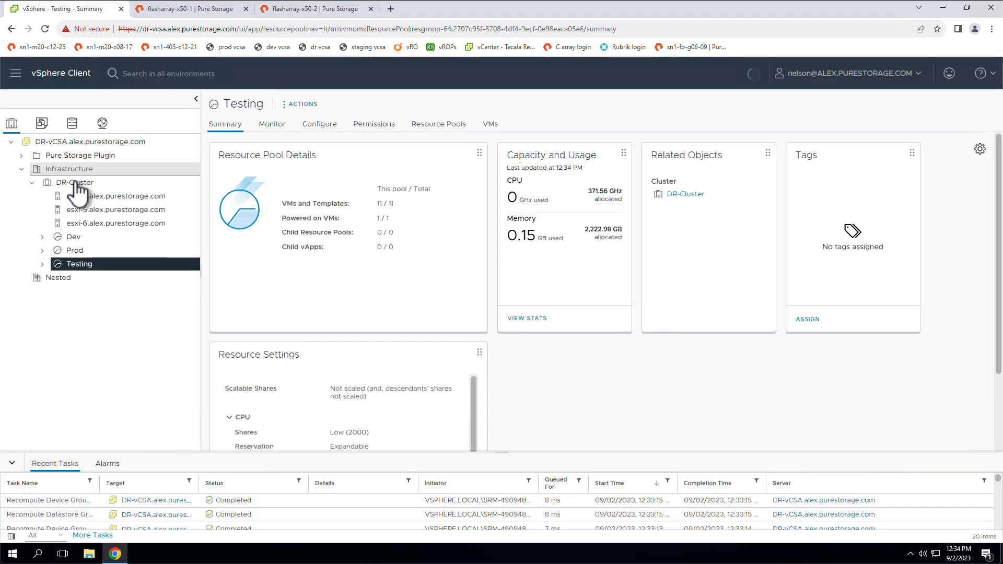
pyautogui.click(78, 185)
pyautogui.rightClick(77, 186)
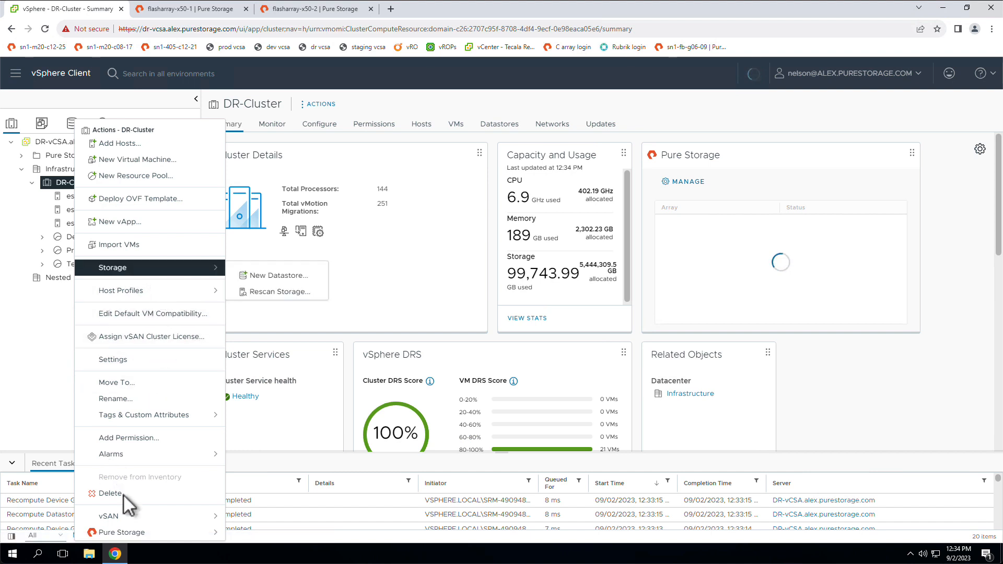
pyautogui.moveTo(214, 533)
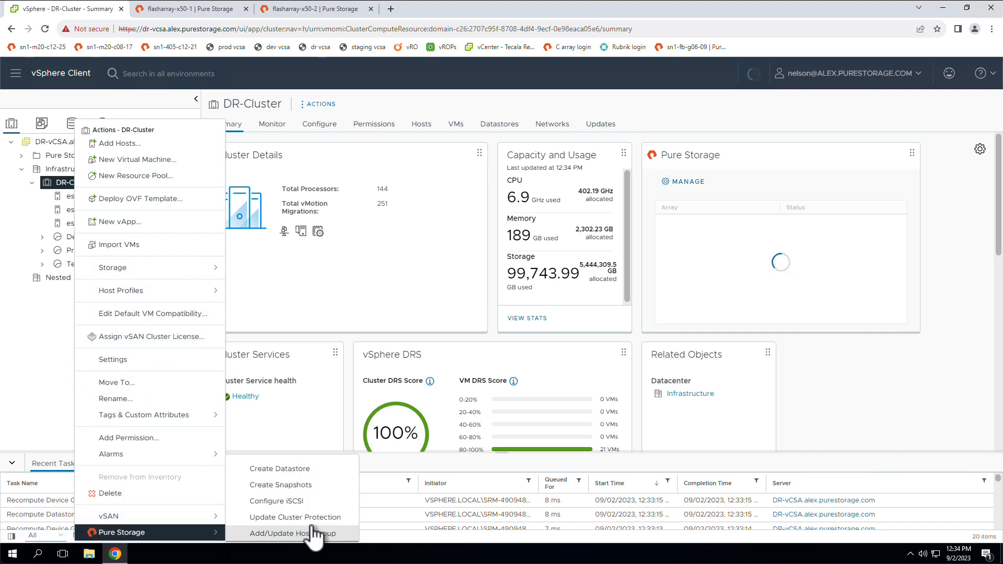
pyautogui.click(317, 470)
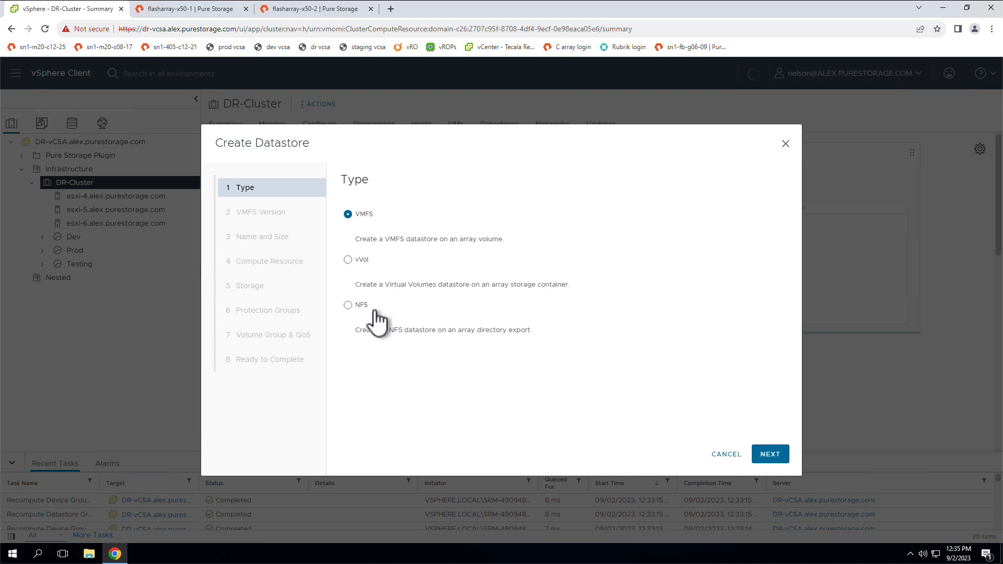
pyautogui.click(361, 305)
pyautogui.click(770, 454)
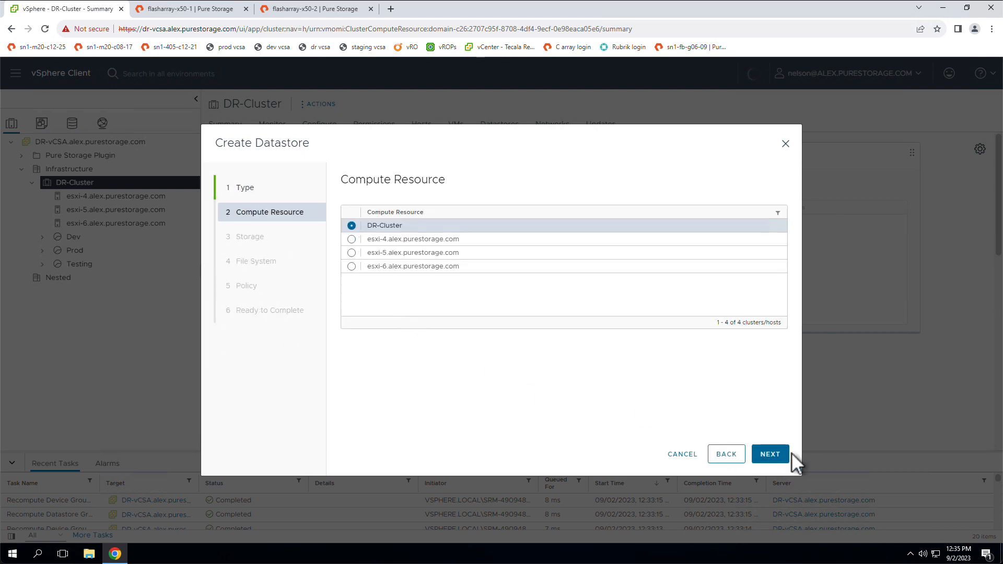
pyautogui.click(770, 454)
# Create the datastore on flasharray-x50-2 from the existing NFS file system NFSDatastorePod-DR::plugin-test-nfs-datastore-01.
pyautogui.click(351, 264)
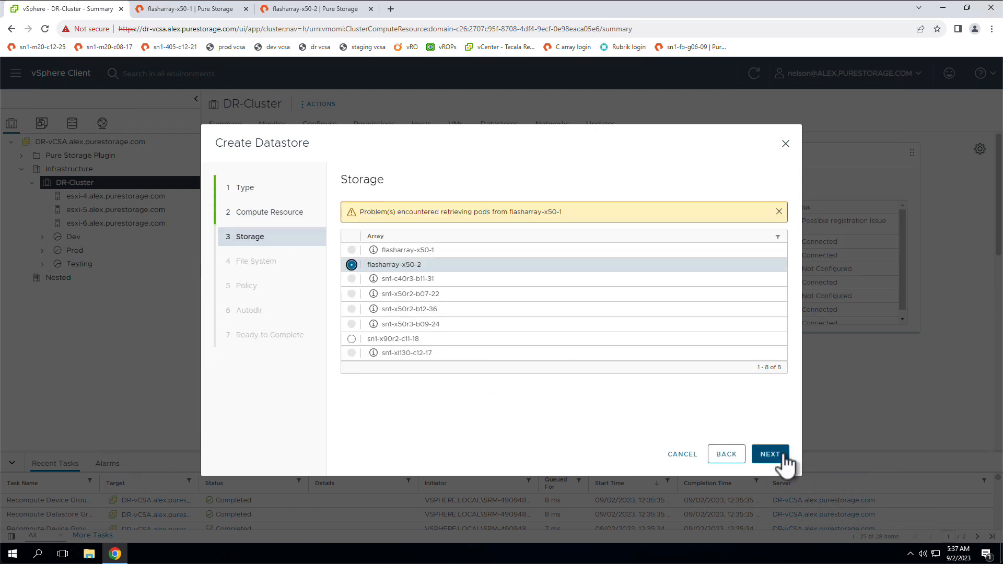
pyautogui.moveTo(563, 212); pyautogui.dragTo(444, 213)
pyautogui.click(497, 206)
pyautogui.click(770, 454)
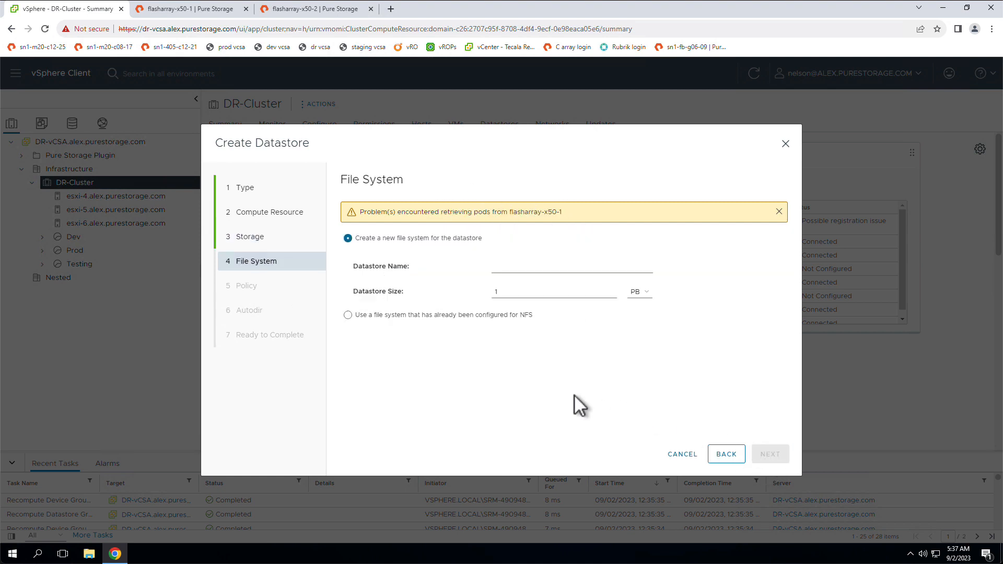
pyautogui.click(406, 316)
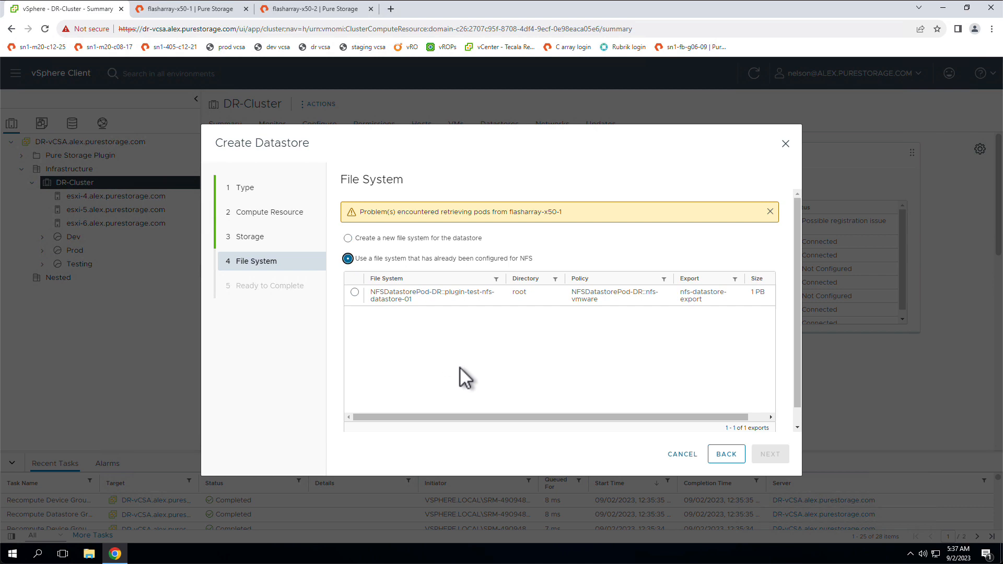
pyautogui.click(354, 292)
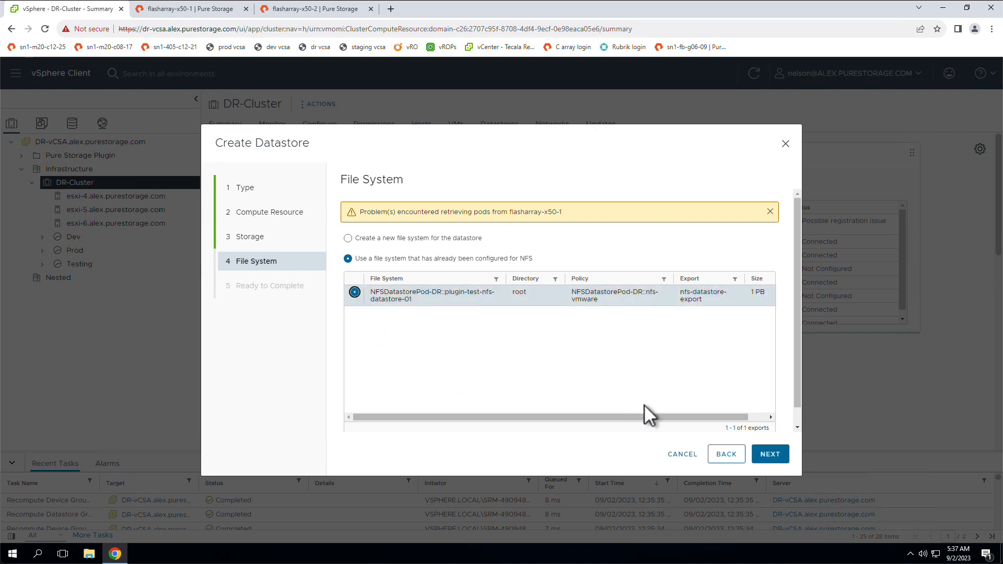
pyautogui.click(769, 455)
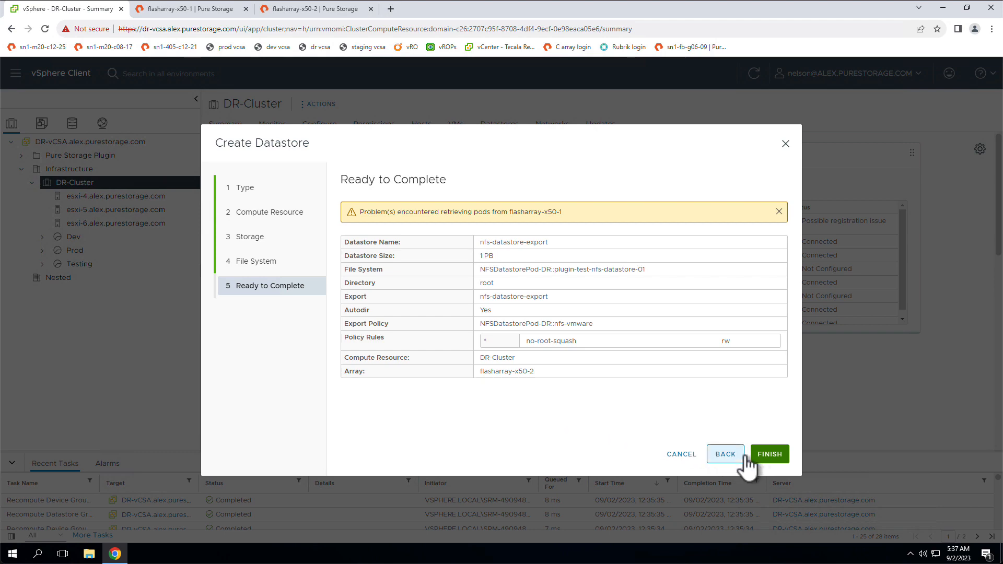
pyautogui.click(764, 455)
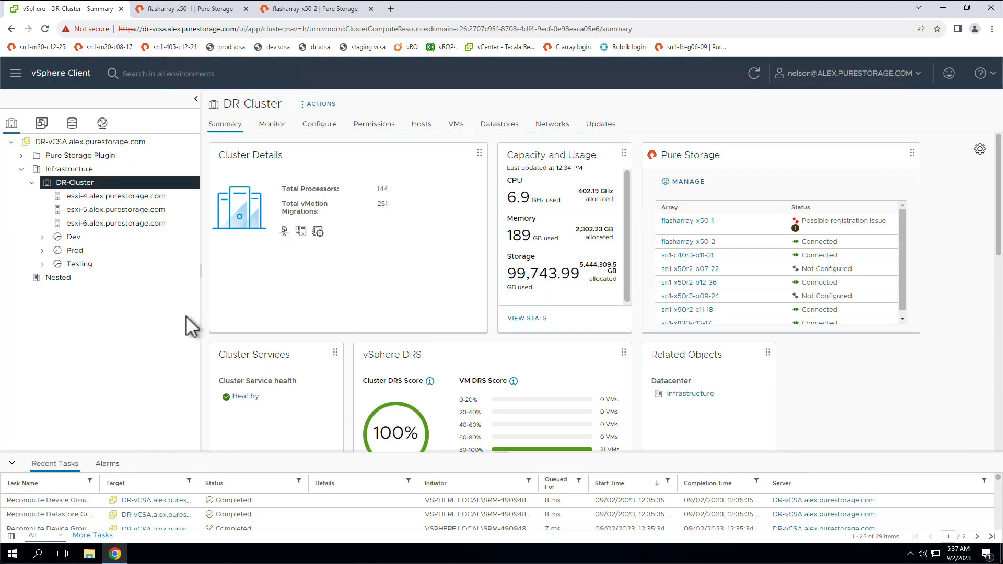
# Move the new nfs-datastore-export datastore into the NFS Datastores folder.
pyautogui.click(72, 124)
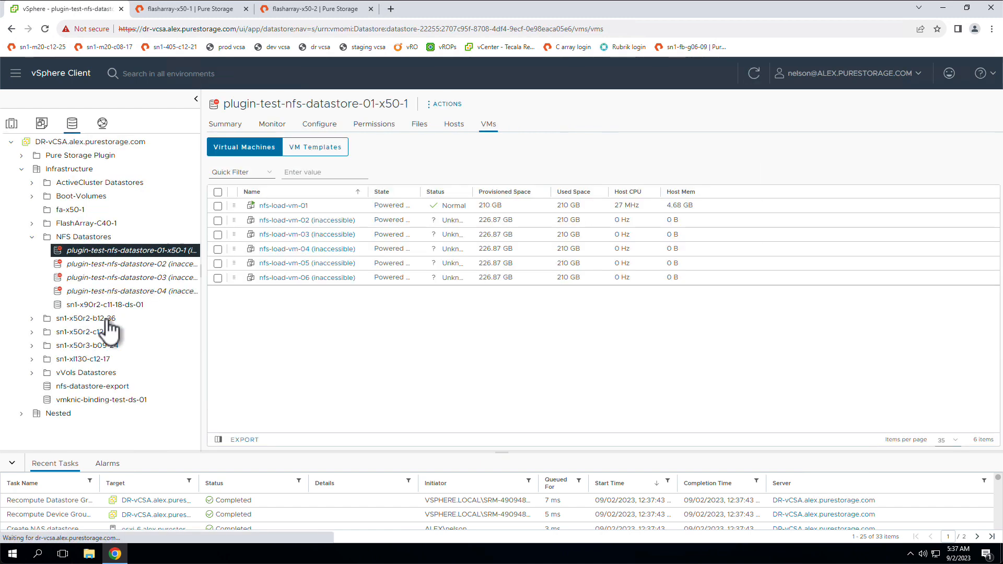
pyautogui.click(120, 387)
pyautogui.moveTo(120, 387); pyautogui.dragTo(111, 238)
# Rename the nfs-datastore-export datastore as plugin-test-nfs-datastore-01-x50-2.
pyautogui.rightClick(121, 251)
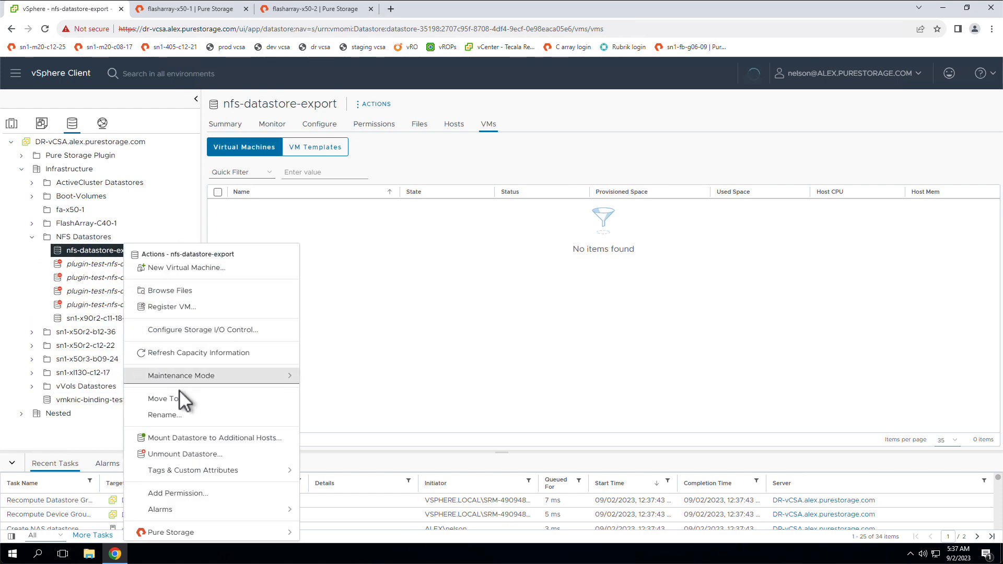
pyautogui.click(188, 415)
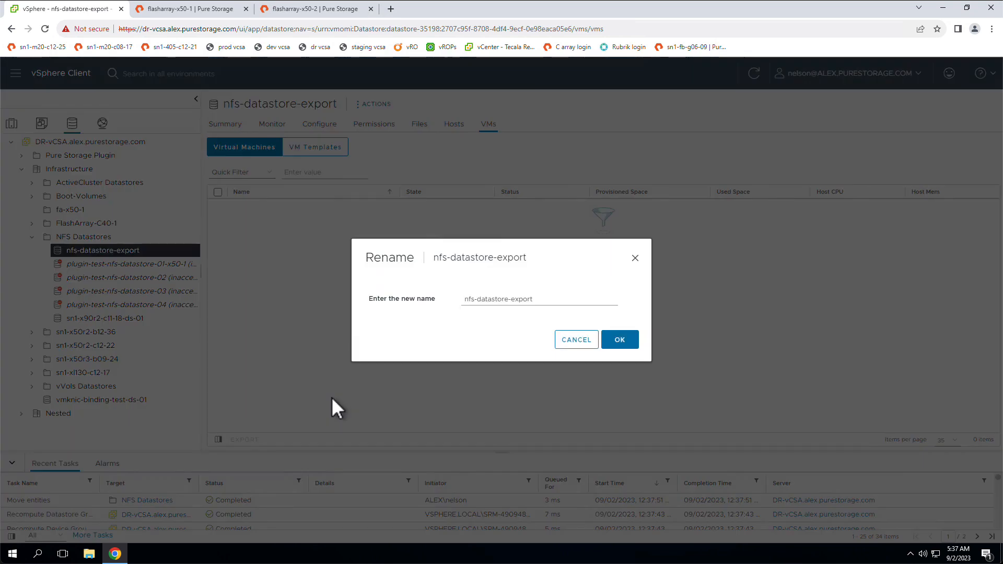
pyautogui.tripleClick(485, 303)
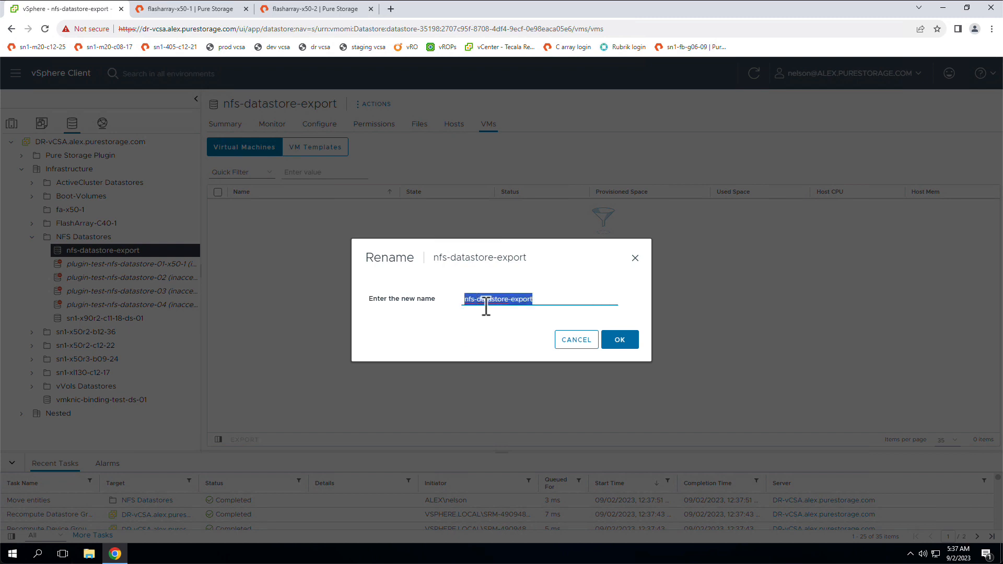
pyautogui.write('plugin-test-nfs')
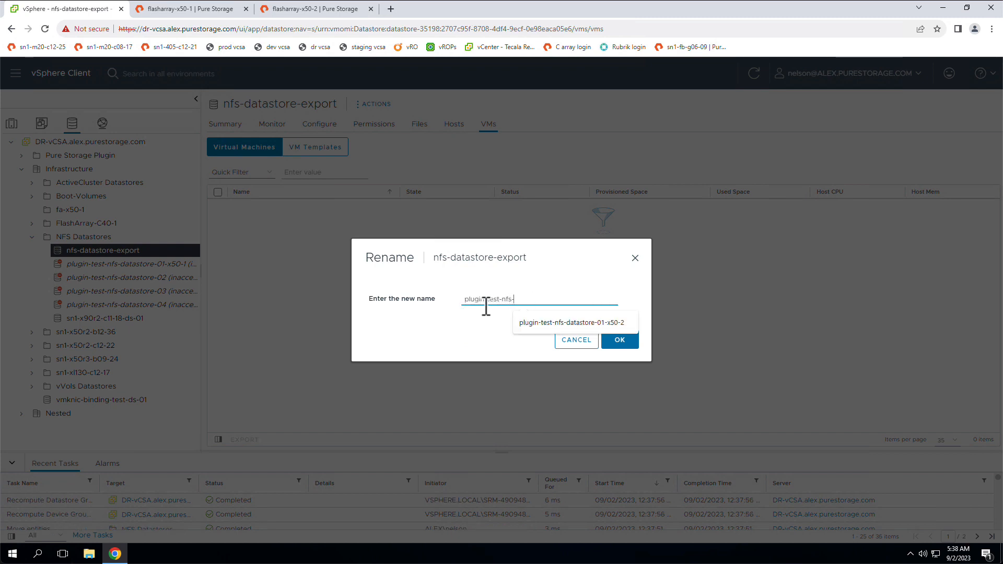
pyautogui.write('-')
pyautogui.click(566, 321)
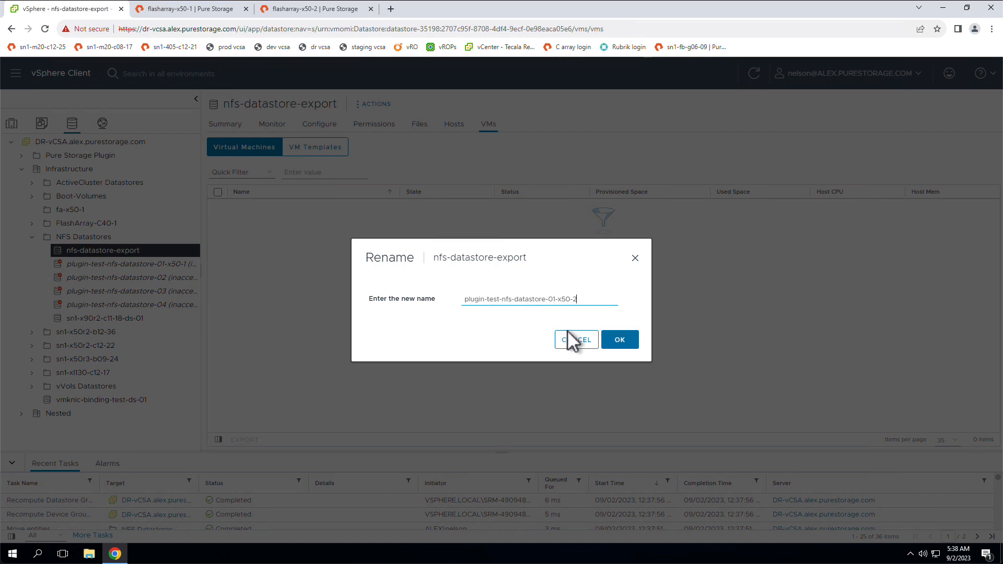
pyautogui.click(629, 347)
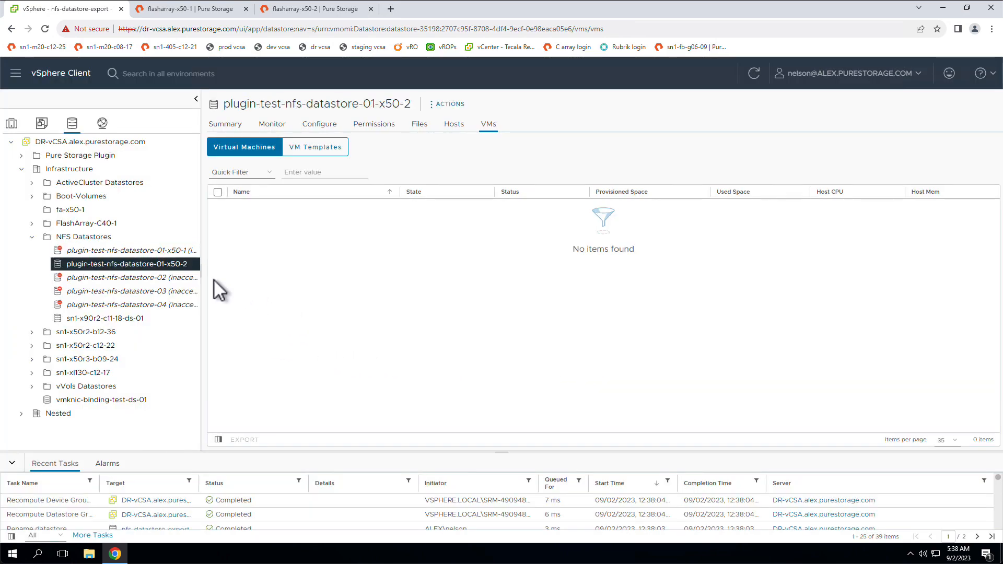
# Register nfs-load-vm-01 from nfs-load-vm-01.vmx on plugin-test-nfs-datastore-01-x50-2, using the Infrastructure location and DR-Cluster as the compute resource.
pyautogui.rightClick(167, 267)
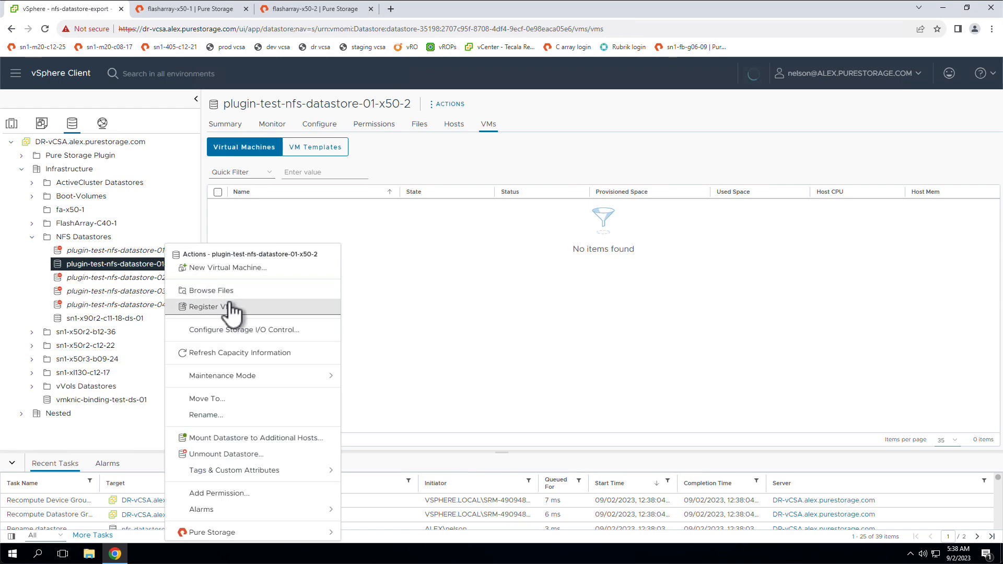
pyautogui.click(258, 291)
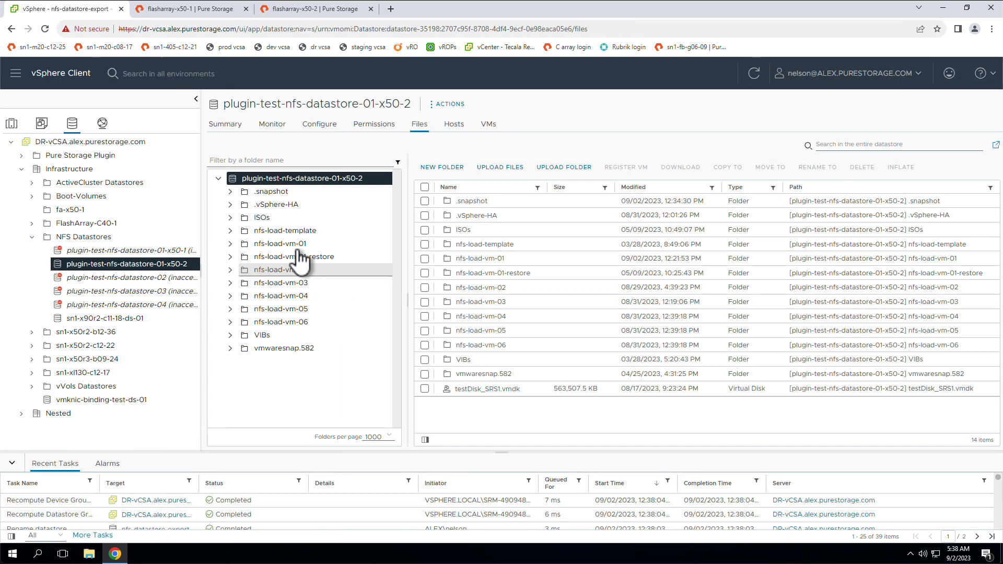
pyautogui.click(388, 244)
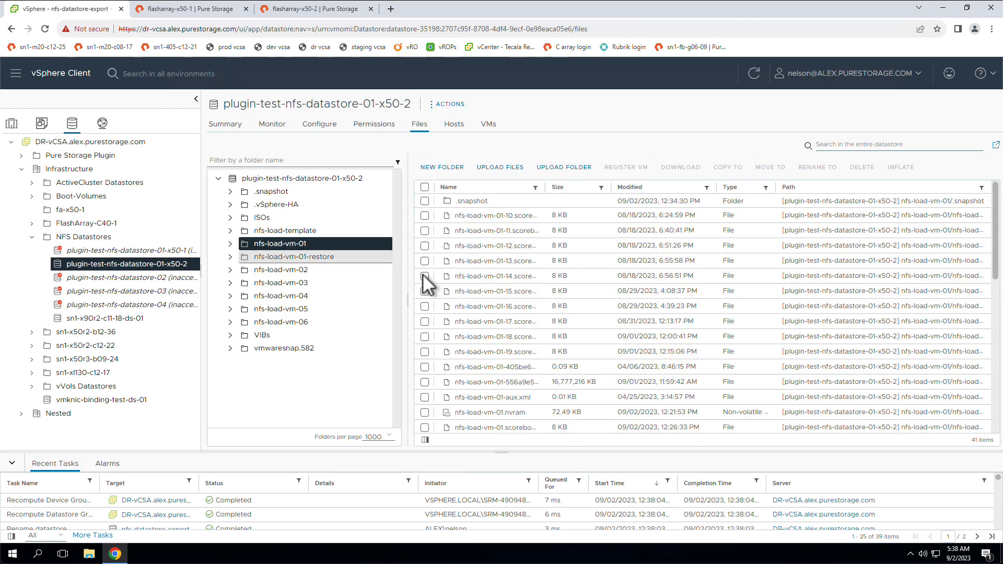
pyautogui.scroll(-5, 511, 334)
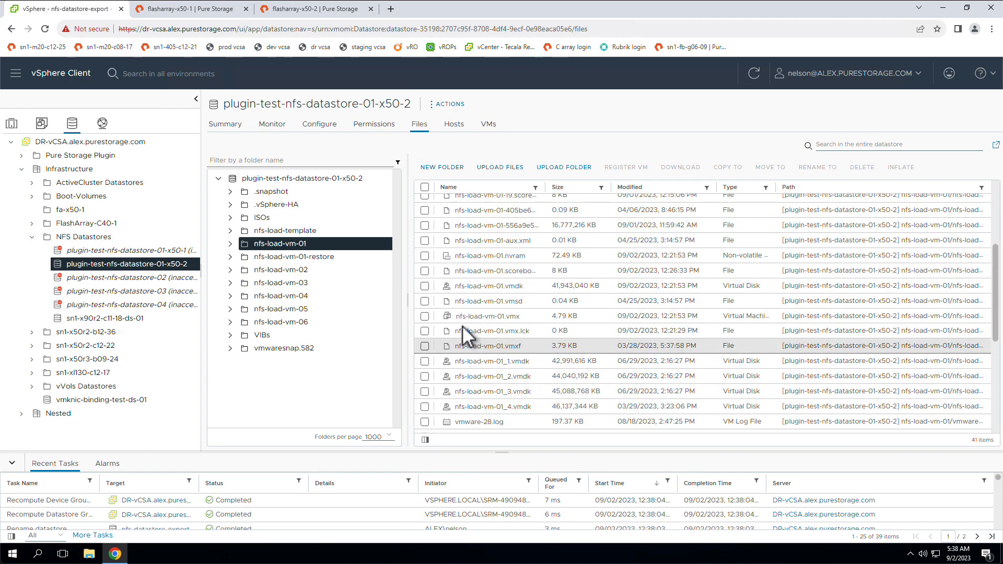
pyautogui.click(425, 316)
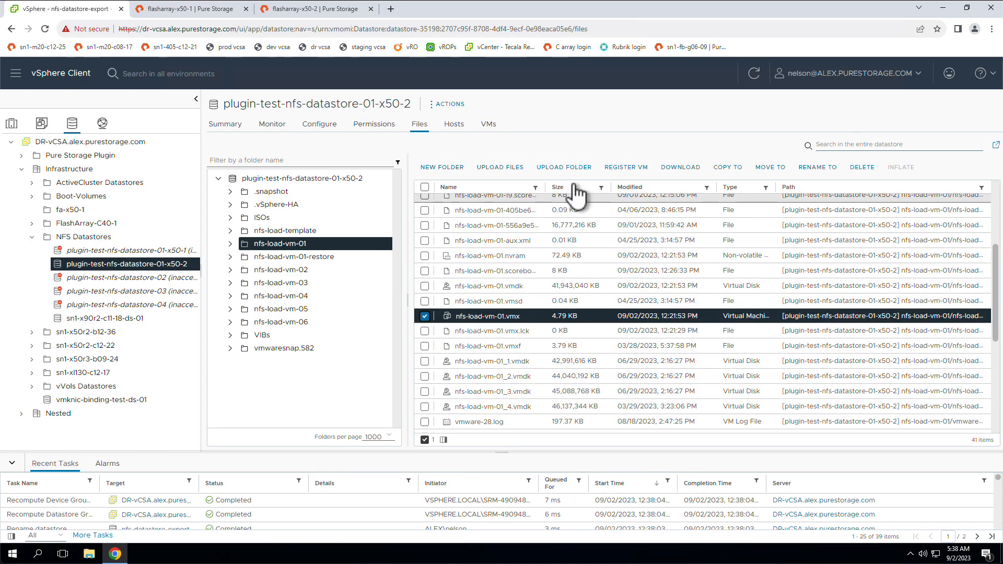
pyautogui.click(626, 168)
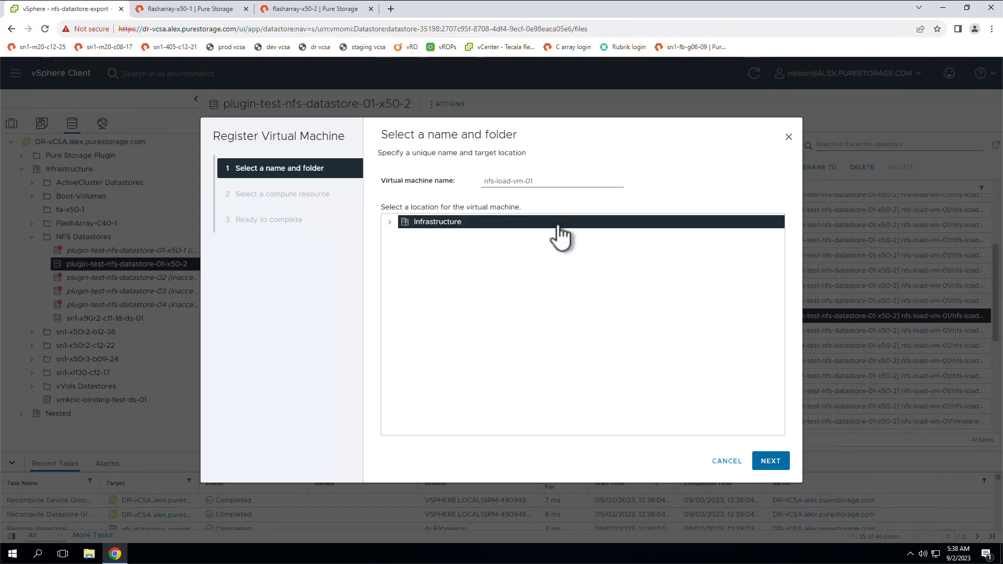
pyautogui.click(771, 461)
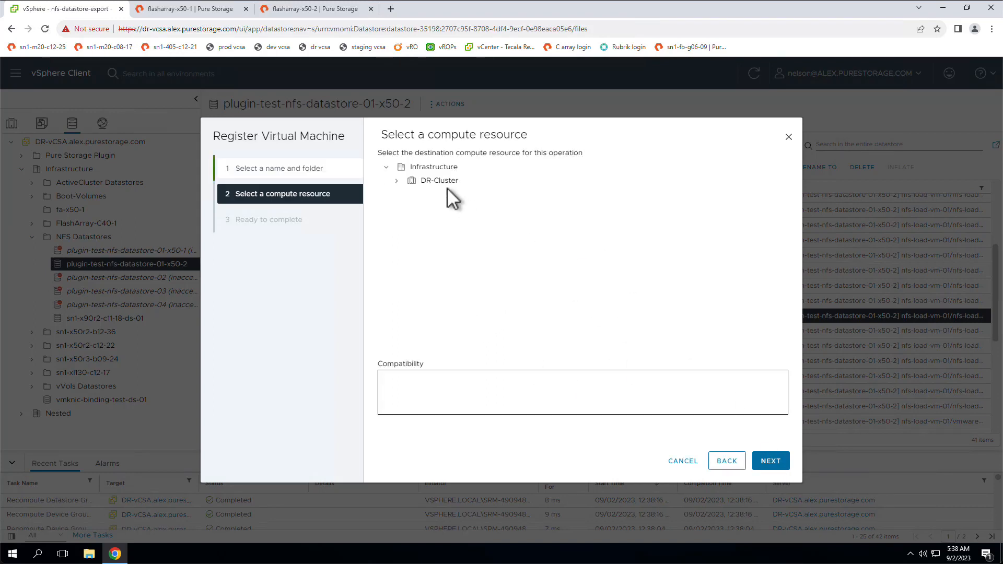
pyautogui.click(443, 182)
pyautogui.click(771, 462)
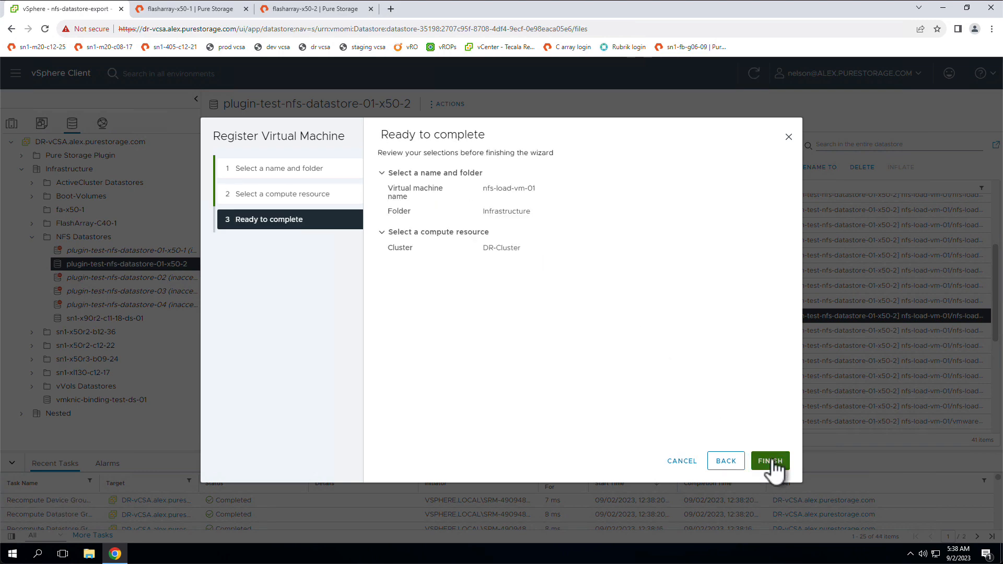
pyautogui.click(770, 461)
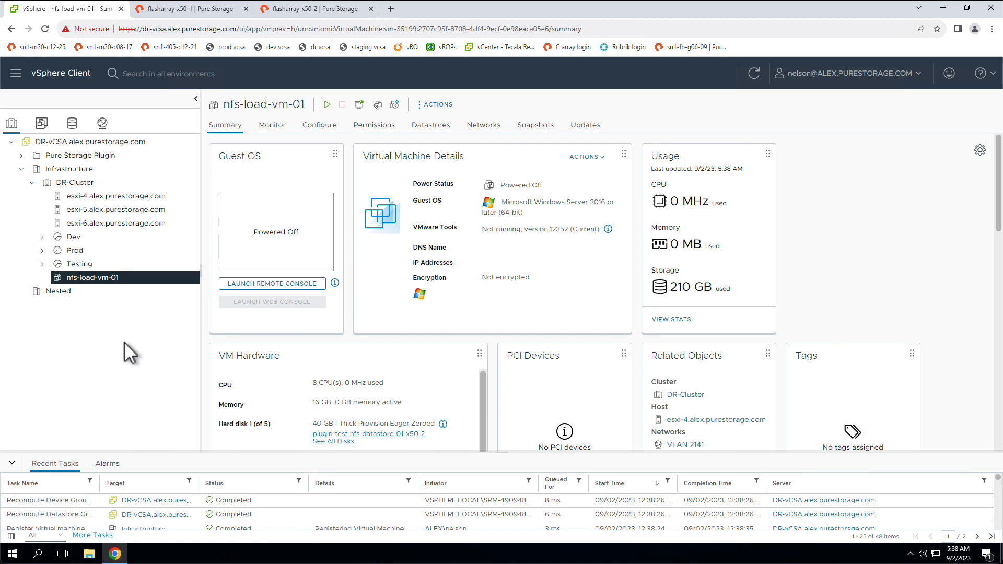
# Power on nfs-load-vm-01 and answer its moved-or-copied question with "I Copied It".
pyautogui.rightClick(102, 266)
pyautogui.click(99, 280)
pyautogui.rightClick(99, 279)
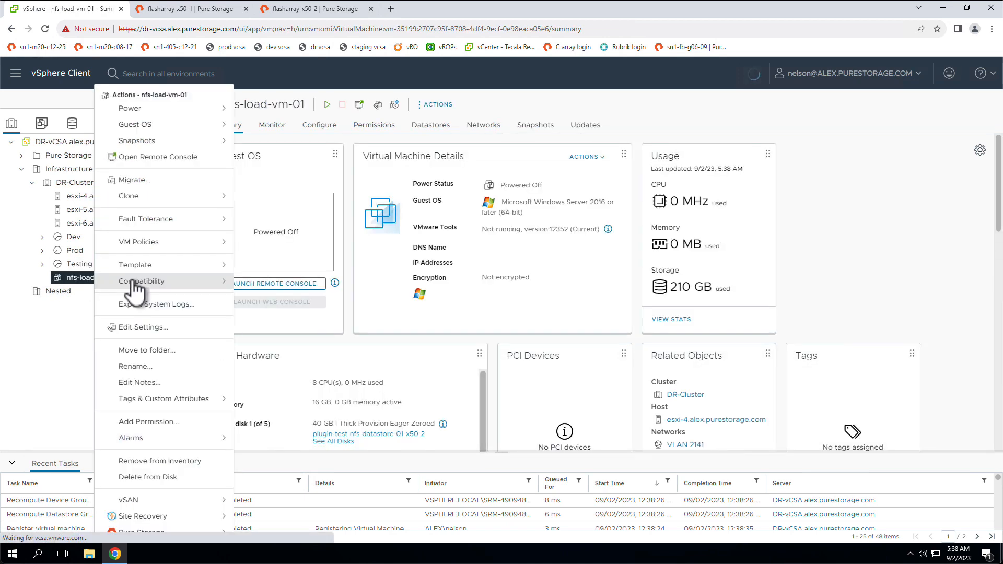
pyautogui.moveTo(230, 121)
pyautogui.click(271, 116)
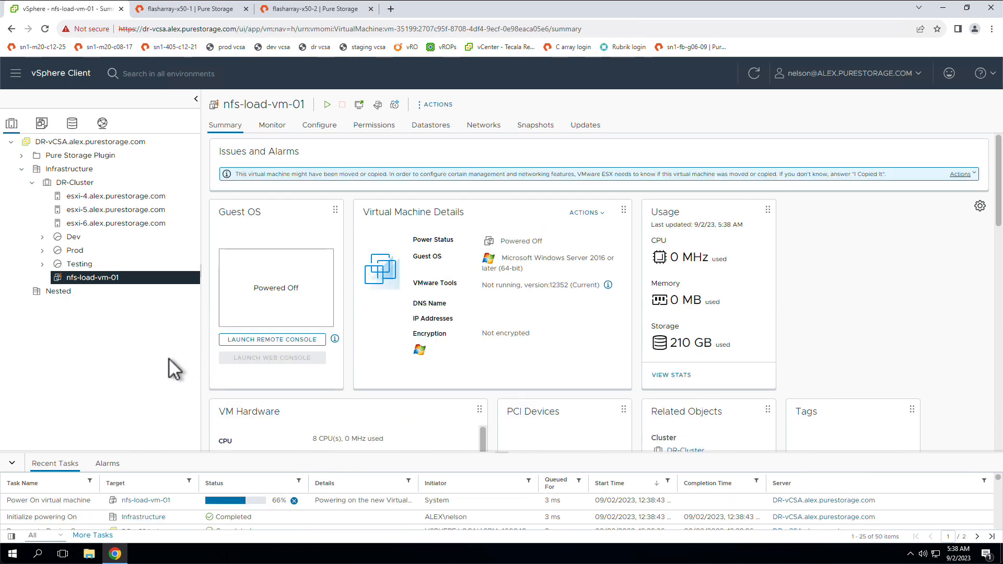
pyautogui.click(961, 174)
pyautogui.click(951, 197)
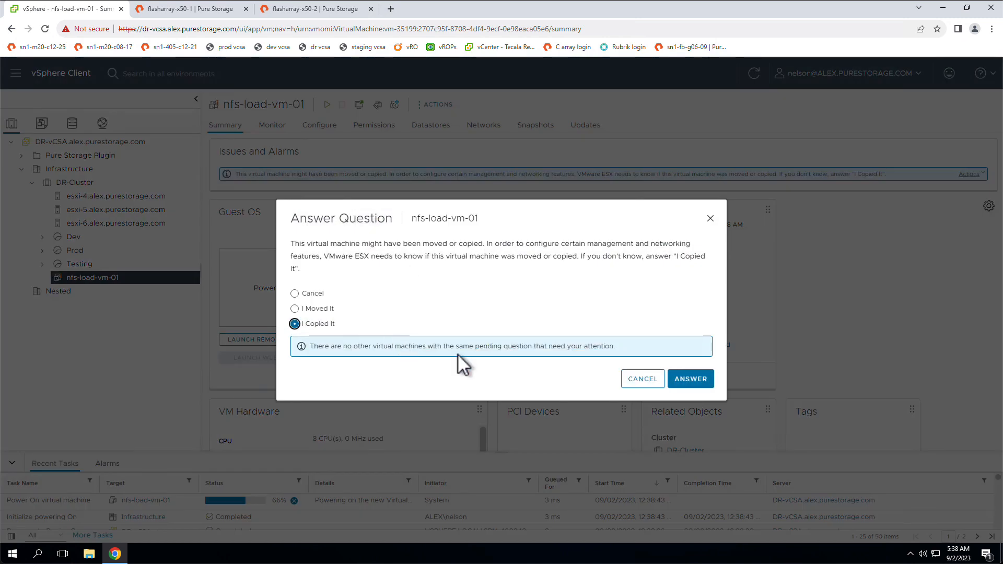
pyautogui.click(682, 376)
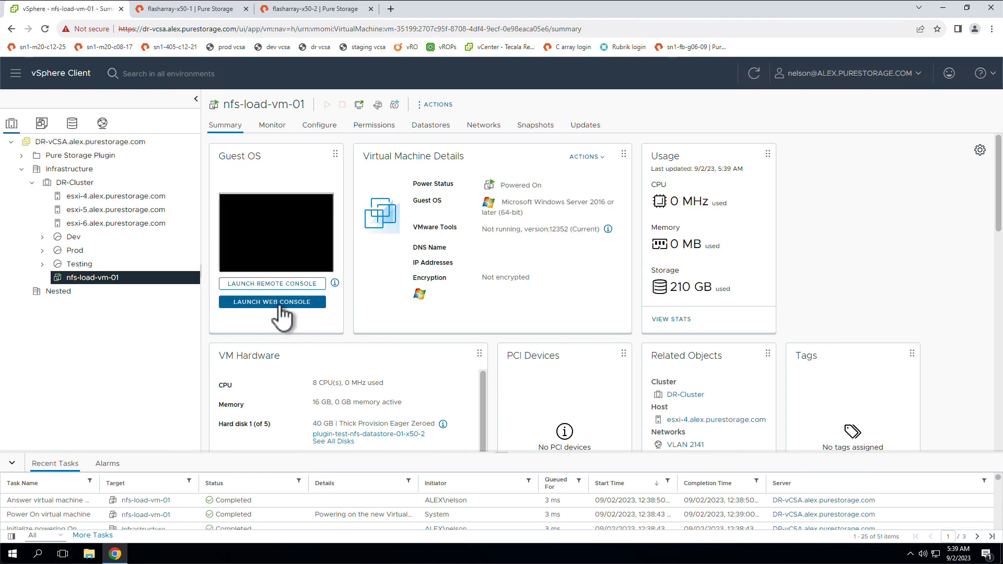
# Open the web console of nfs-load-vm-01 and sign in to Windows as Administrator with the account password.
pyautogui.click(280, 308)
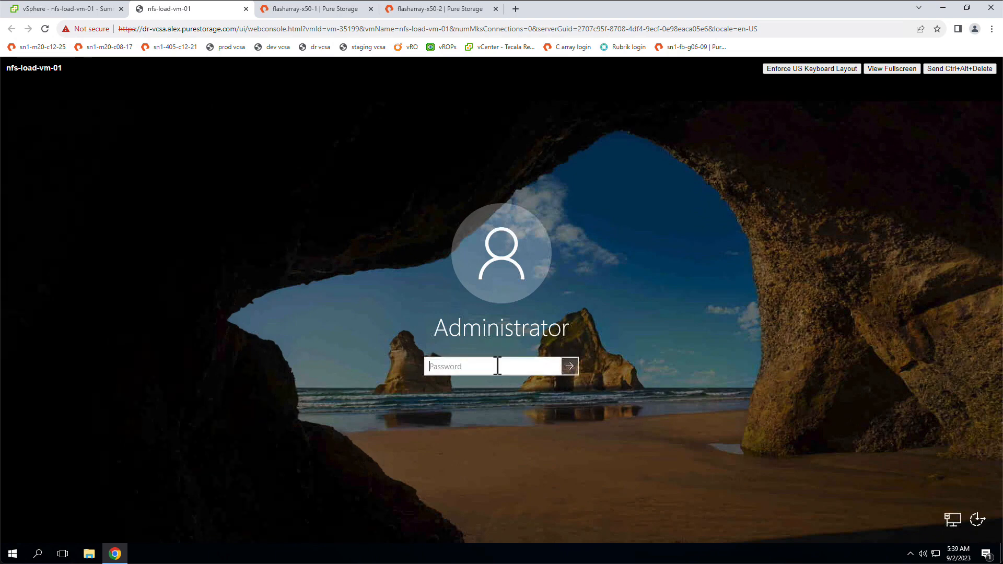
pyautogui.write('********')
pyautogui.press('Return')
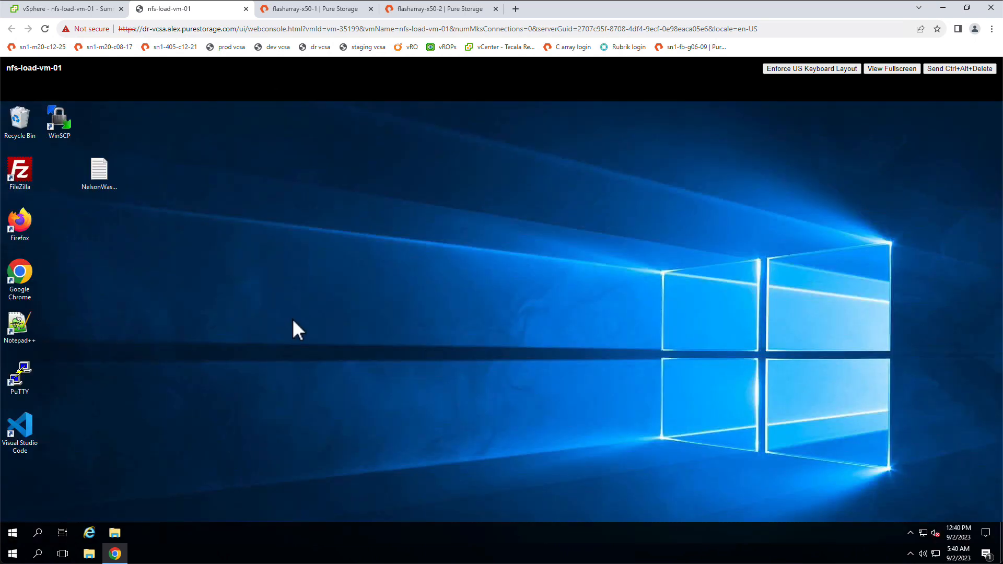
# Create a text document named x50-2PromotionTest on the VM's desktop.
pyautogui.rightClick(293, 318)
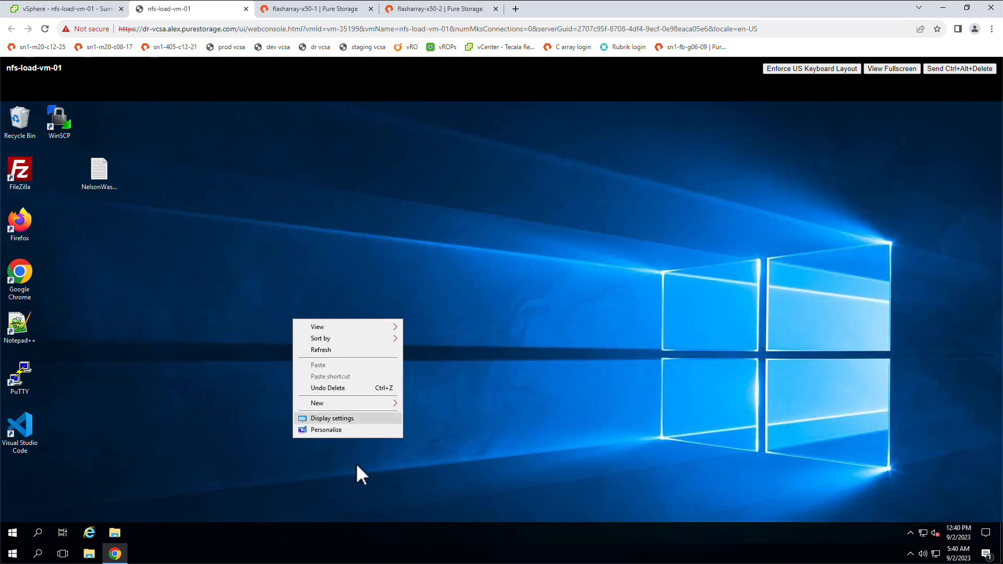
pyautogui.moveTo(352, 405)
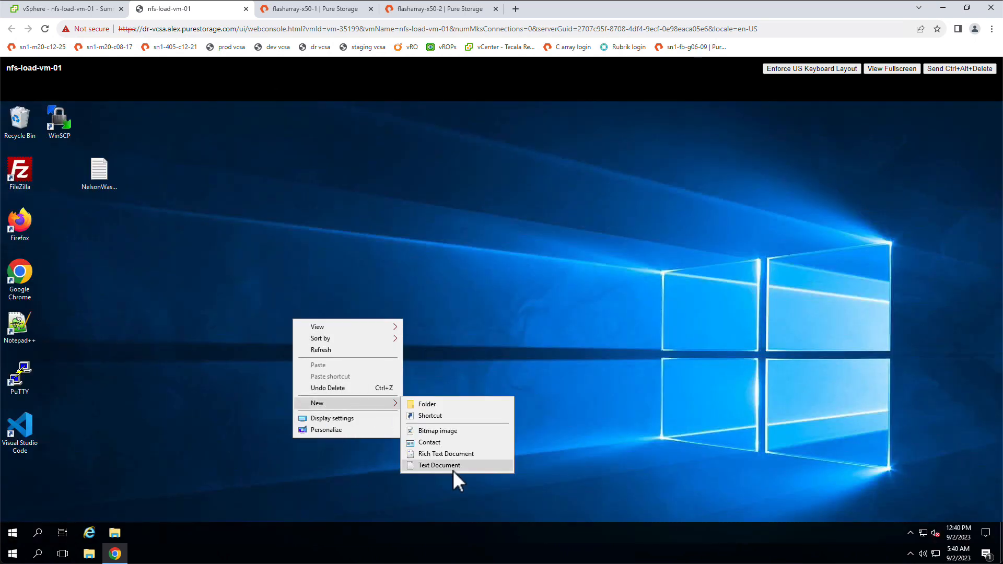
pyautogui.click(452, 468)
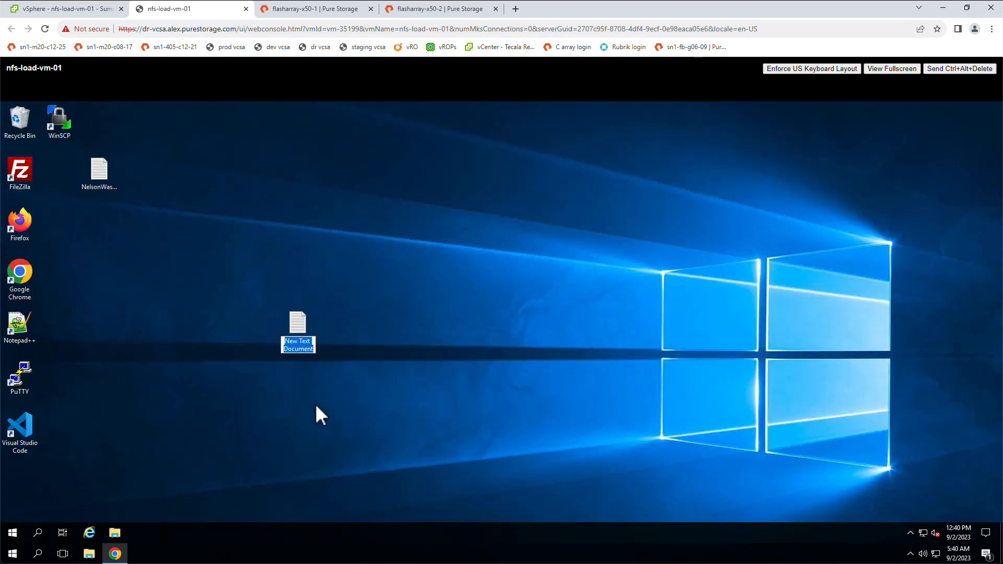
pyautogui.write('Pro')
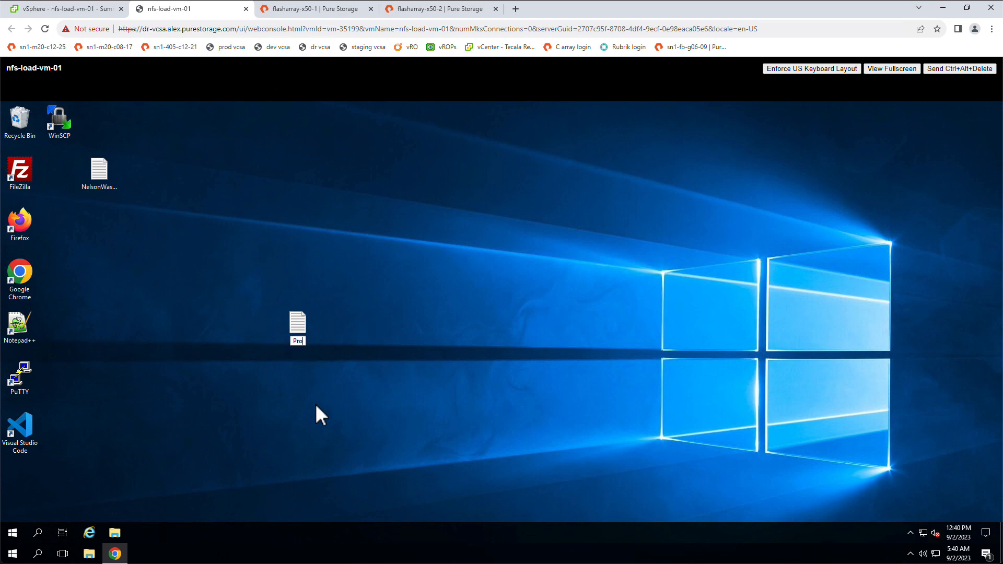
pyautogui.press('BackSpace')
pyautogui.press('BackSpace')
pyautogui.press('BackSpace')
pyautogui.write('x50-2Prom')
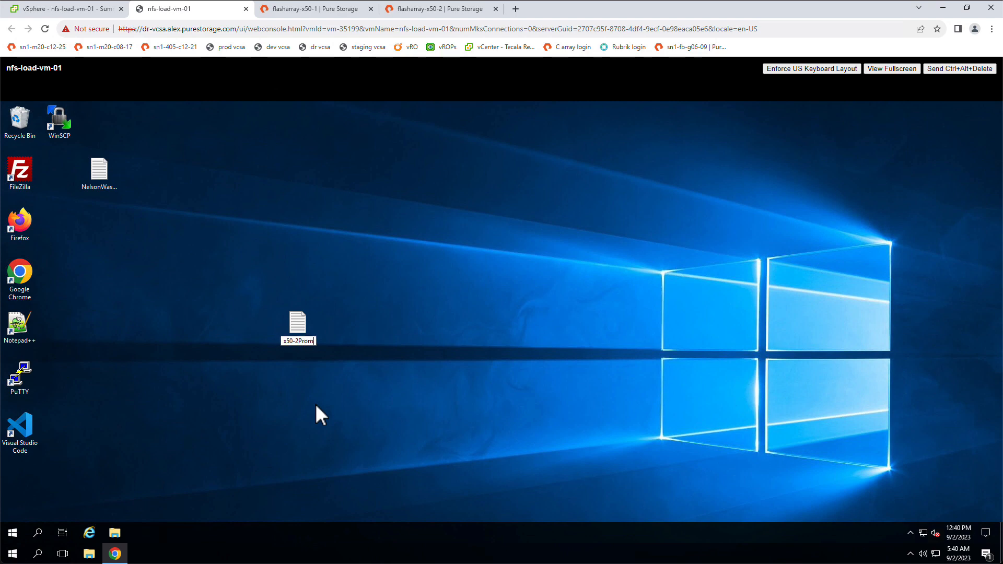
pyautogui.write('otionTest')
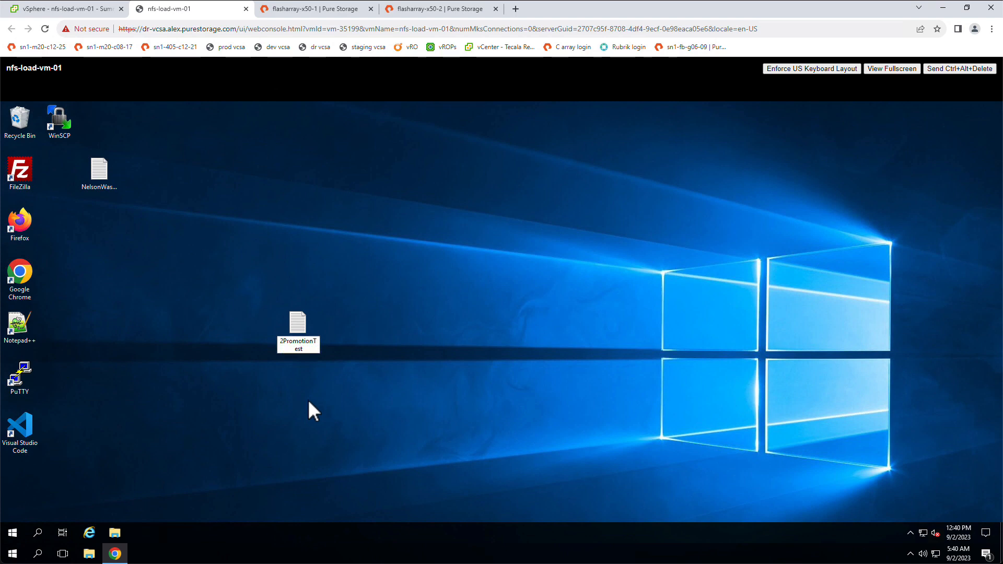
pyautogui.press('Return')
# Write "This file was created and this text was added while x50-2 was promoted because x50-1 was unavailable." in the x50-2PromotionTest file.
pyautogui.doubleClick(297, 323)
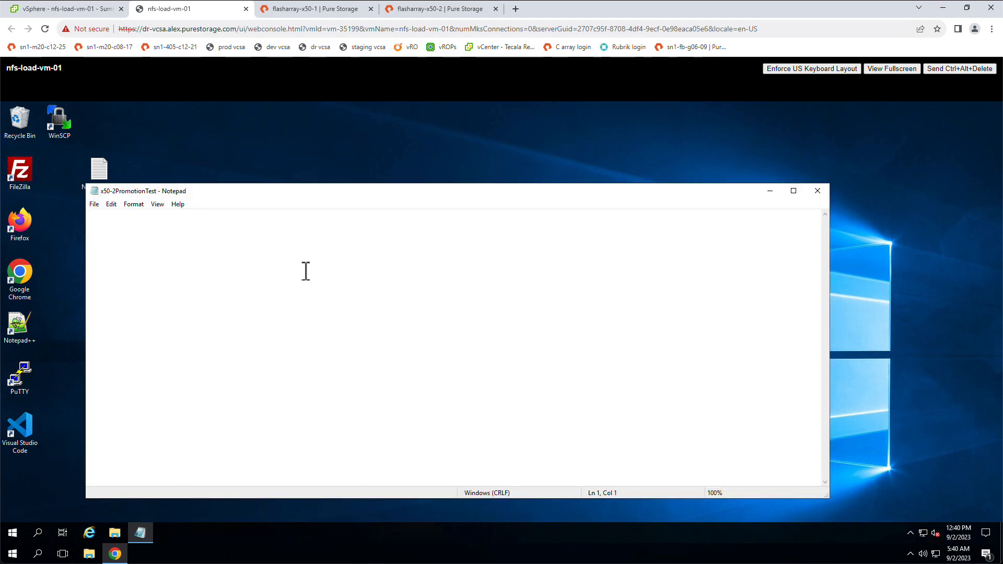
pyautogui.write('This file was ')
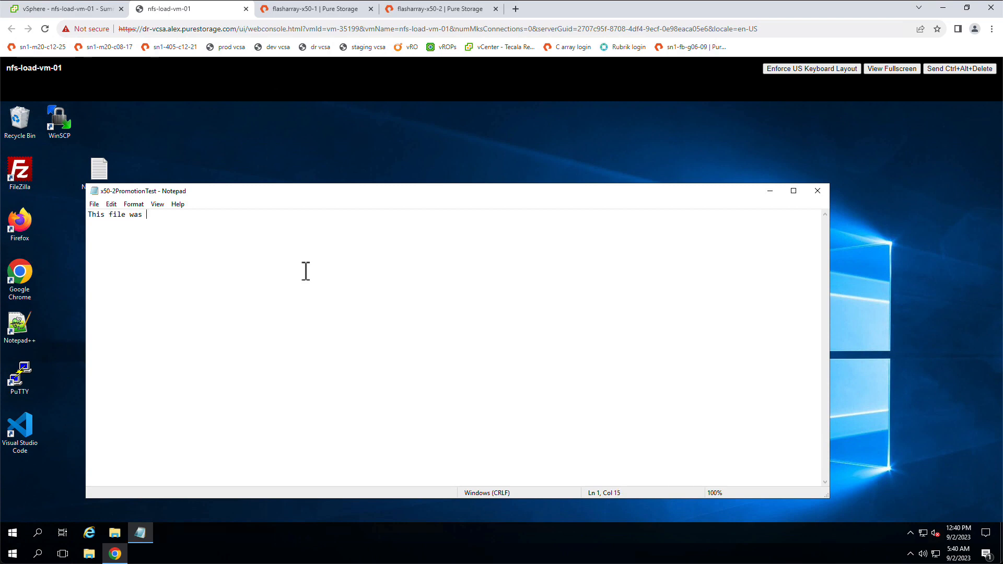
pyautogui.write('created and this text was added while x50-2 was')
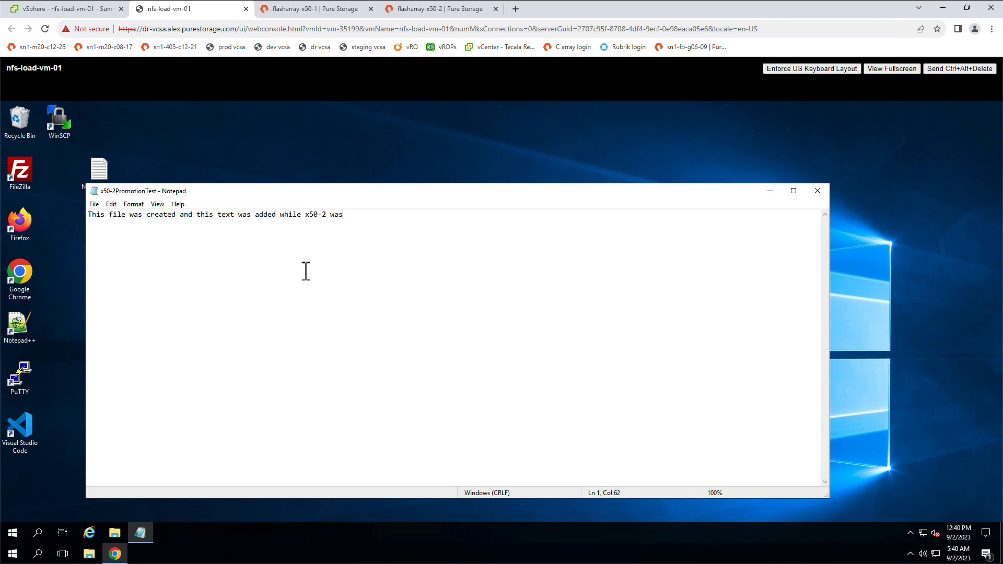
pyautogui.write(' promoted because x50-1')
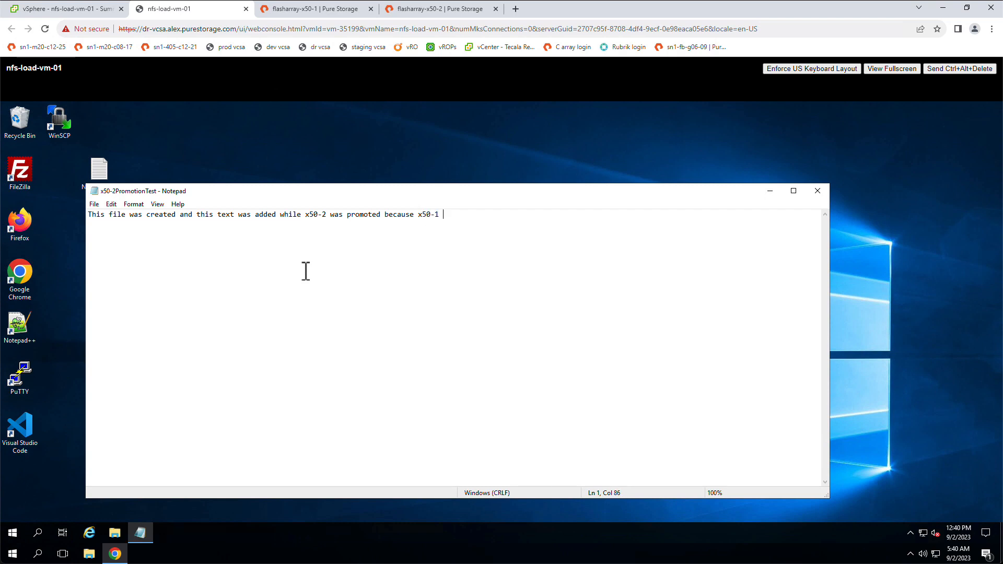
pyautogui.write(' was unavailable.')
# Insert "(original source)" after x50-1 and "(original target)" after x50-2 in the sentence.
pyautogui.click(440, 214)
pyautogui.write('original source)')
pyautogui.click(331, 218)
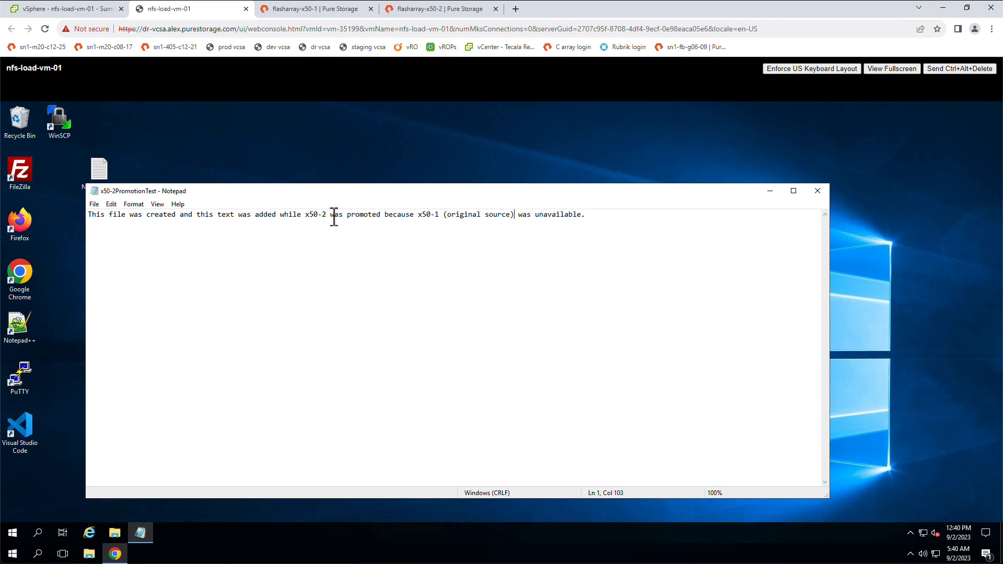
pyautogui.write('(origina')
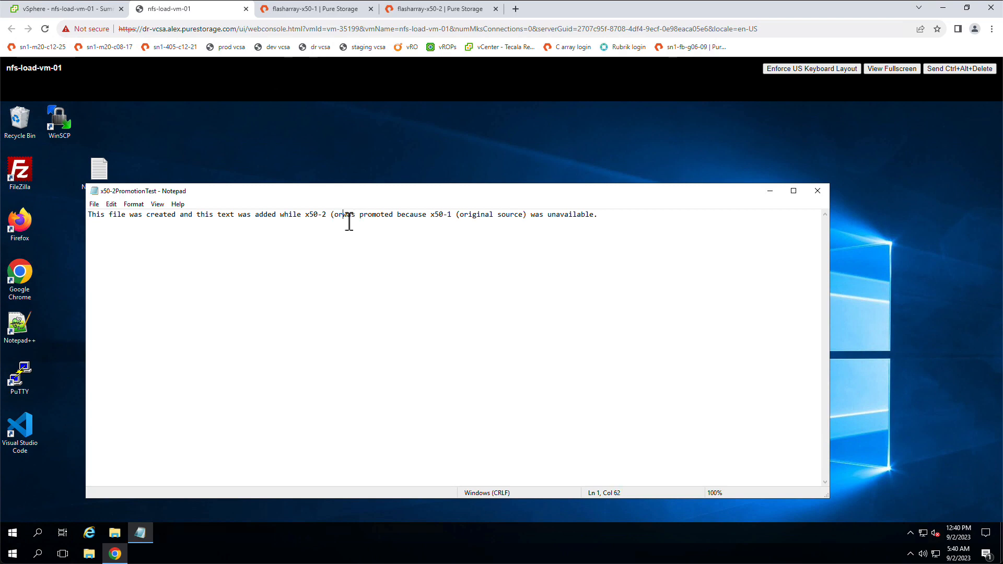
pyautogui.write('l target)')
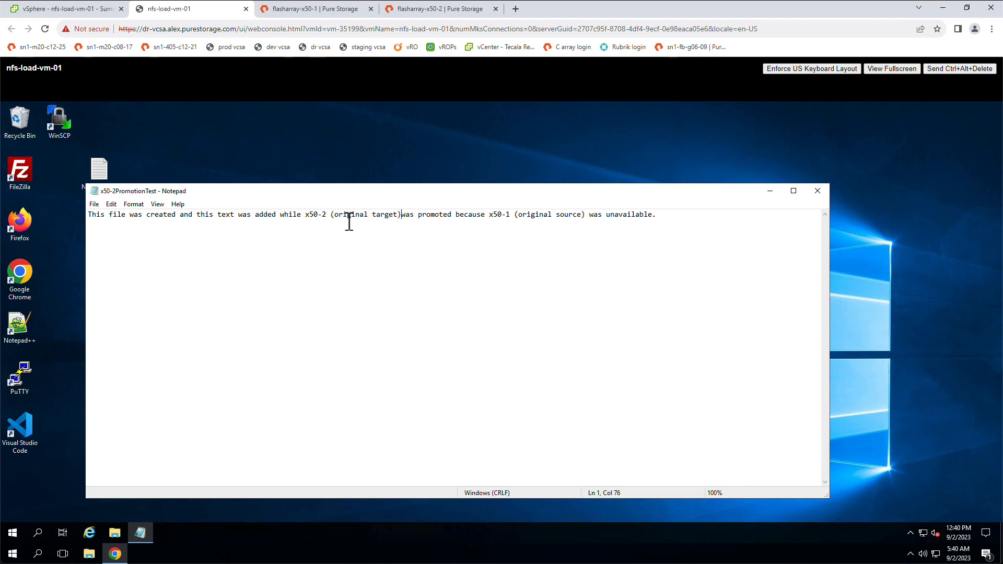
pyautogui.click(660, 223)
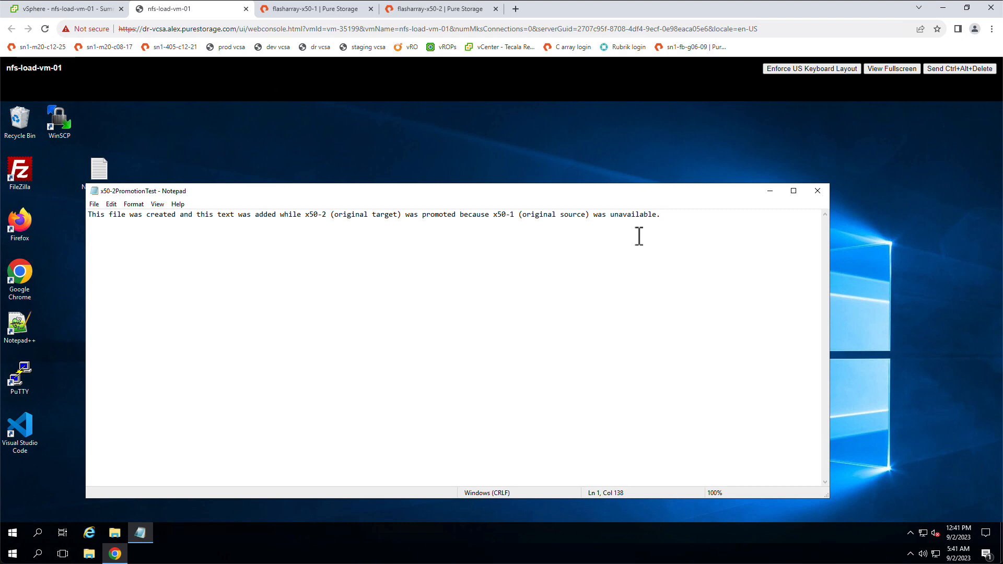
# Save and close the x50-2PromotionTest file, and close the VM's web console.
pyautogui.click(94, 204)
pyautogui.click(122, 241)
pyautogui.hotkey('alt', 'F4')
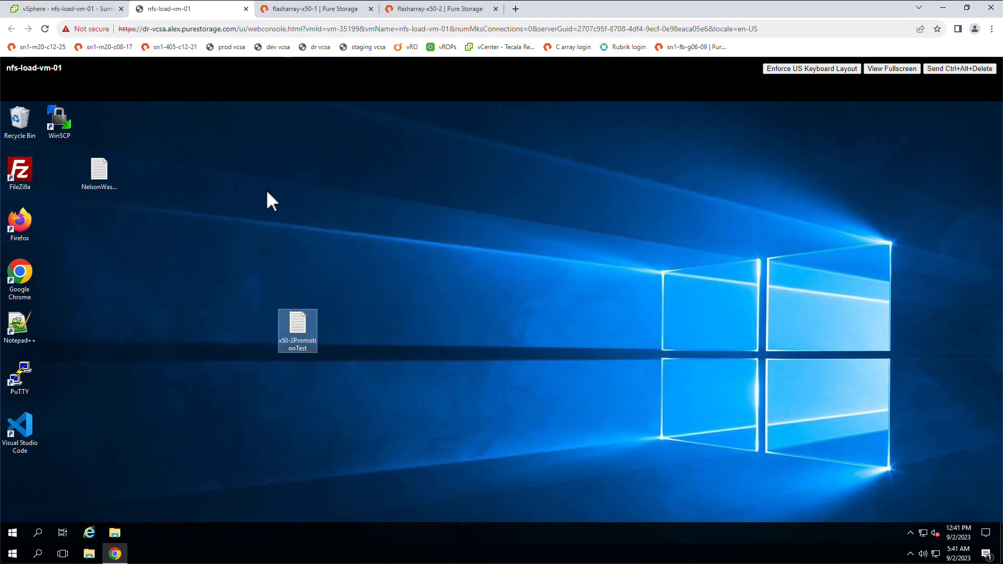
pyautogui.click(246, 9)
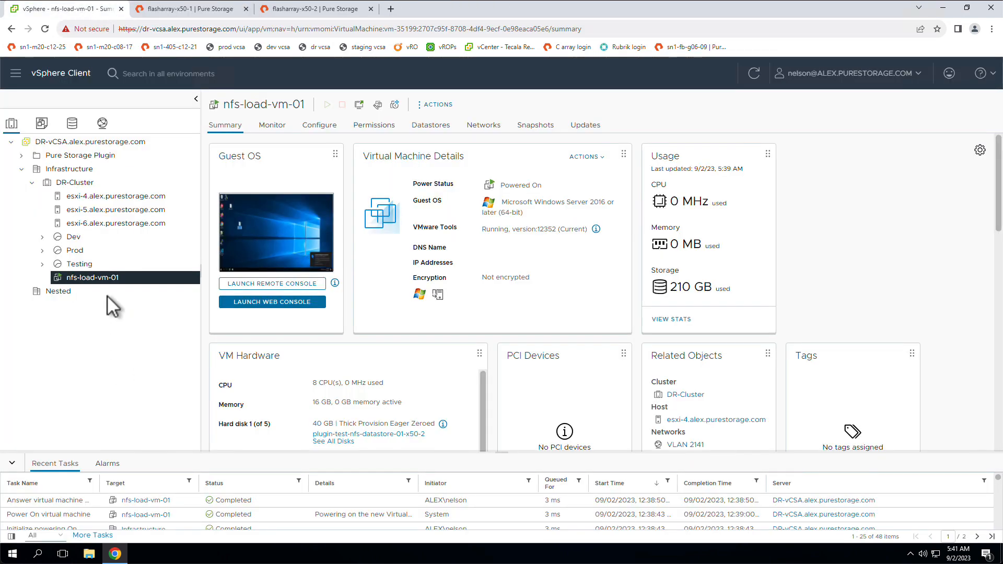
# Log in to flasharray-x50-1 as pureuser with the account password and open its ActiveDR pod replica links.
pyautogui.click(299, 13)
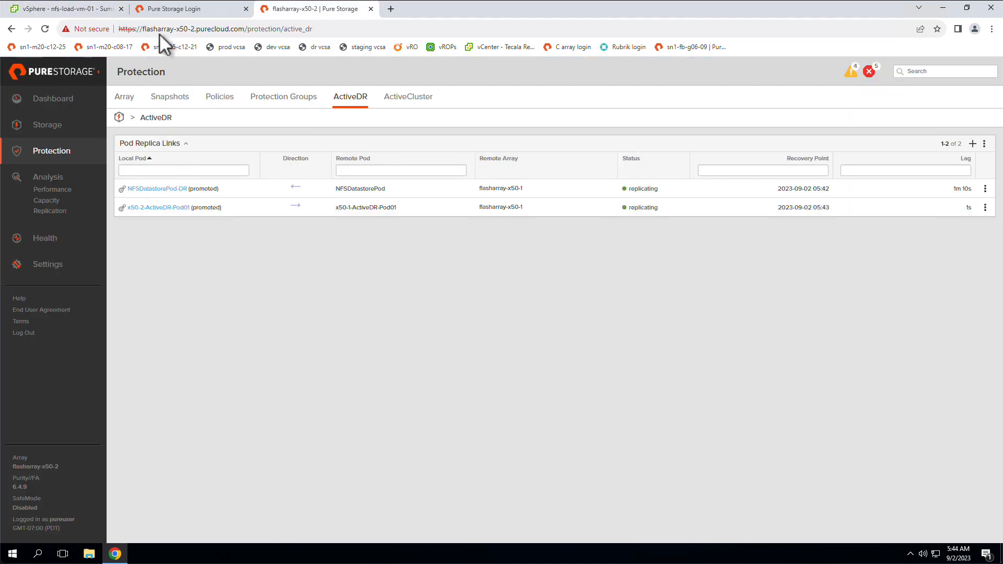
pyautogui.click(189, 12)
pyautogui.click(479, 340)
pyautogui.write('pureuser')
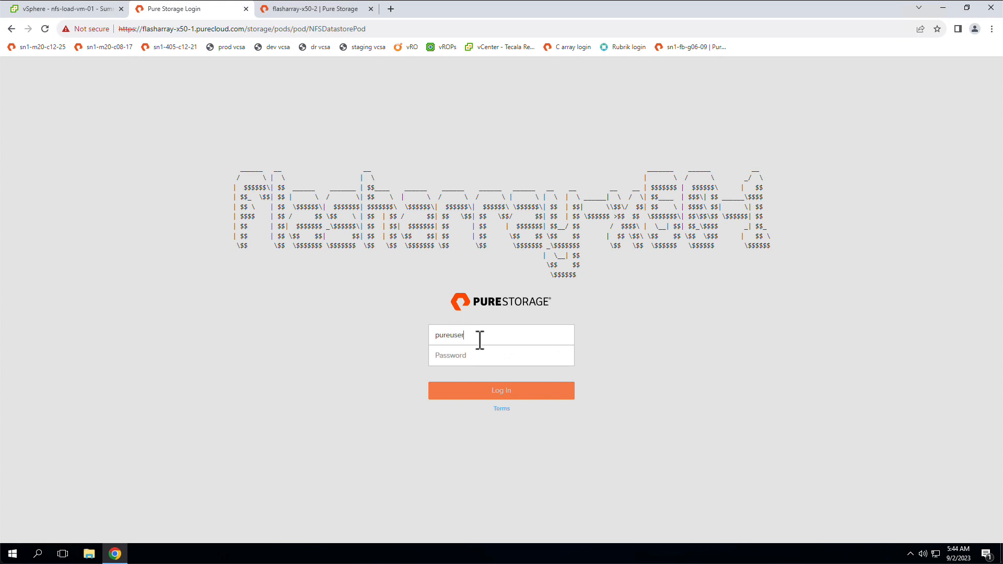
pyautogui.press('Tab')
pyautogui.write('*********')
pyautogui.press('Return')
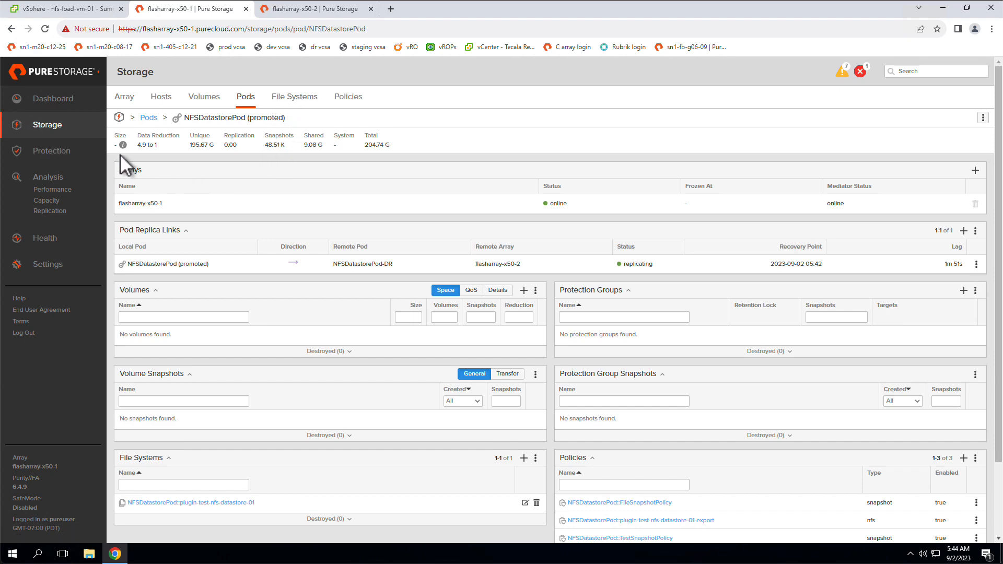
pyautogui.click(77, 157)
pyautogui.click(348, 97)
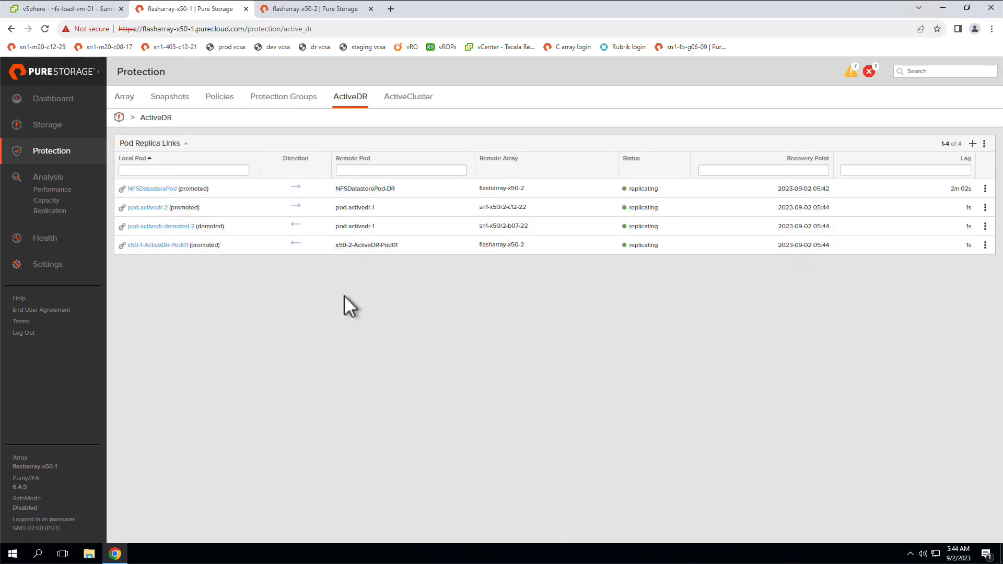
# Switch to vSphere and remove all six nfs-load VMs on plugin-test-nfs-datastore-01-x50-1 from the inventory.
pyautogui.click(313, 10)
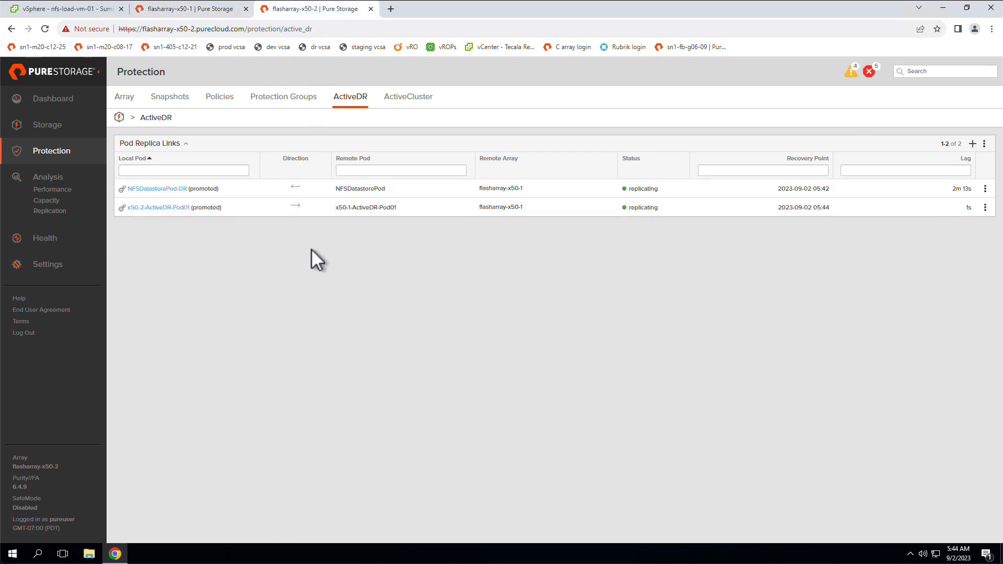
pyautogui.click(108, 10)
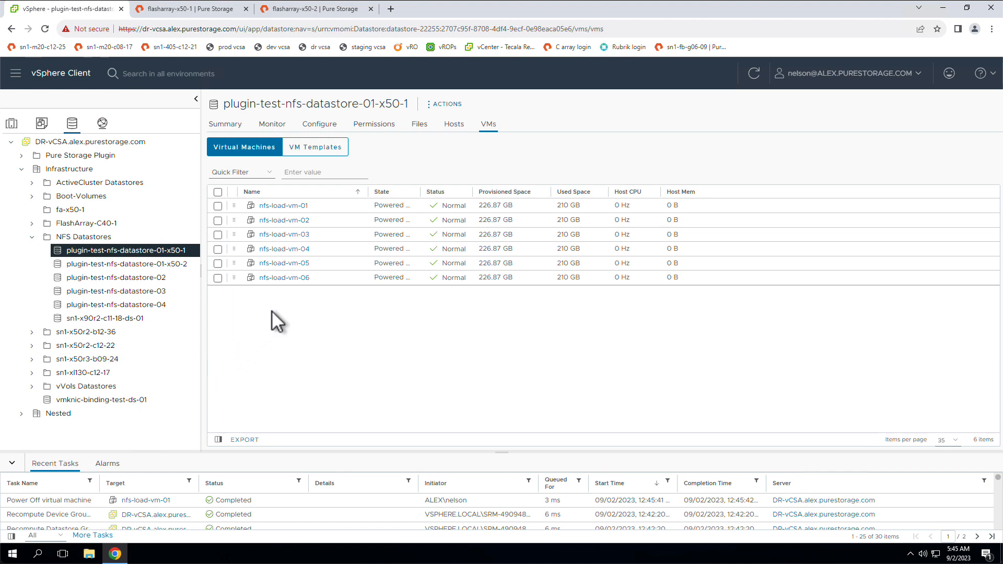
pyautogui.click(218, 192)
pyautogui.rightClick(340, 238)
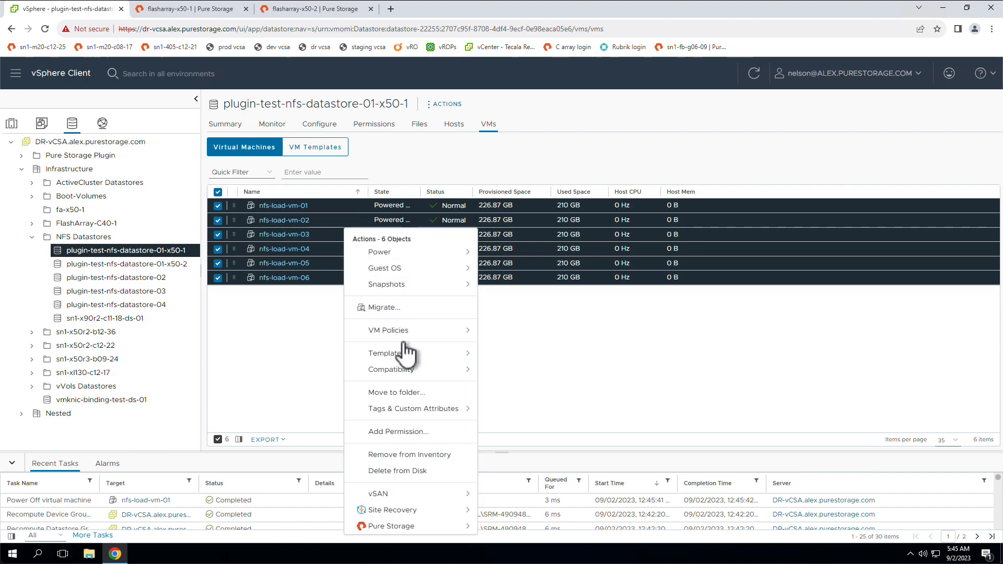
pyautogui.click(439, 455)
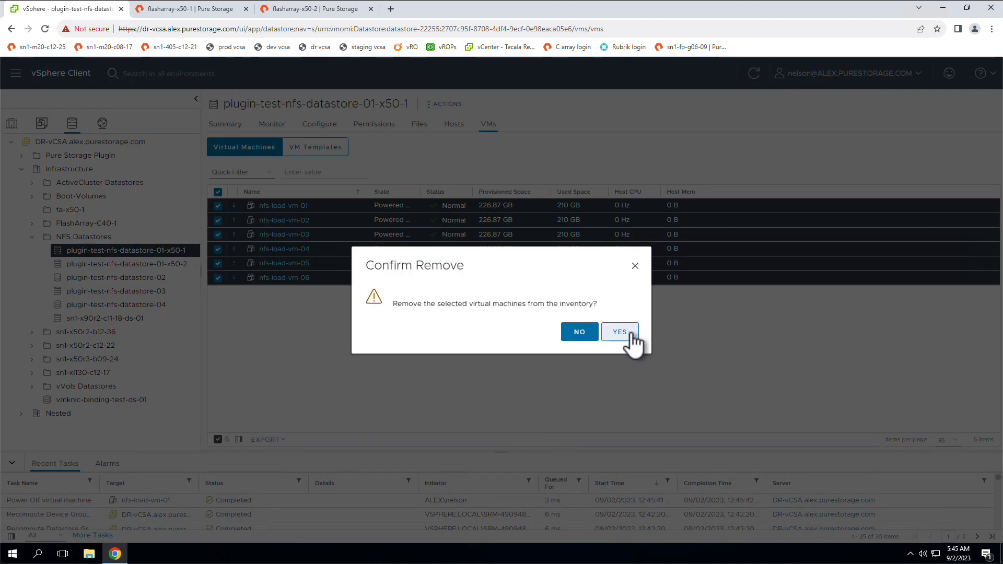
pyautogui.click(620, 332)
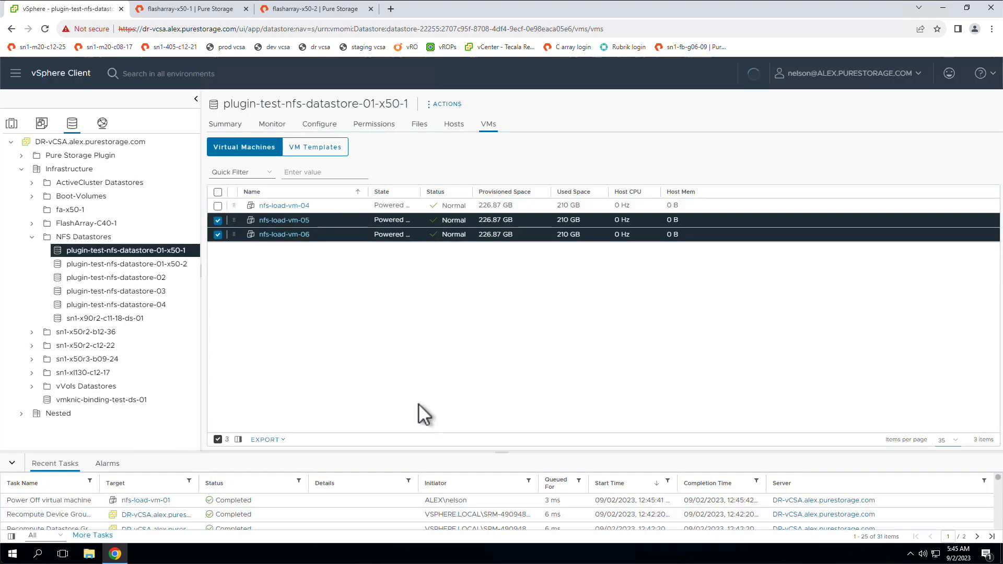
# Unmount plugin-test-nfs-datastore-01-x50-1 from all three DR-Cluster hosts.
pyautogui.rightClick(138, 253)
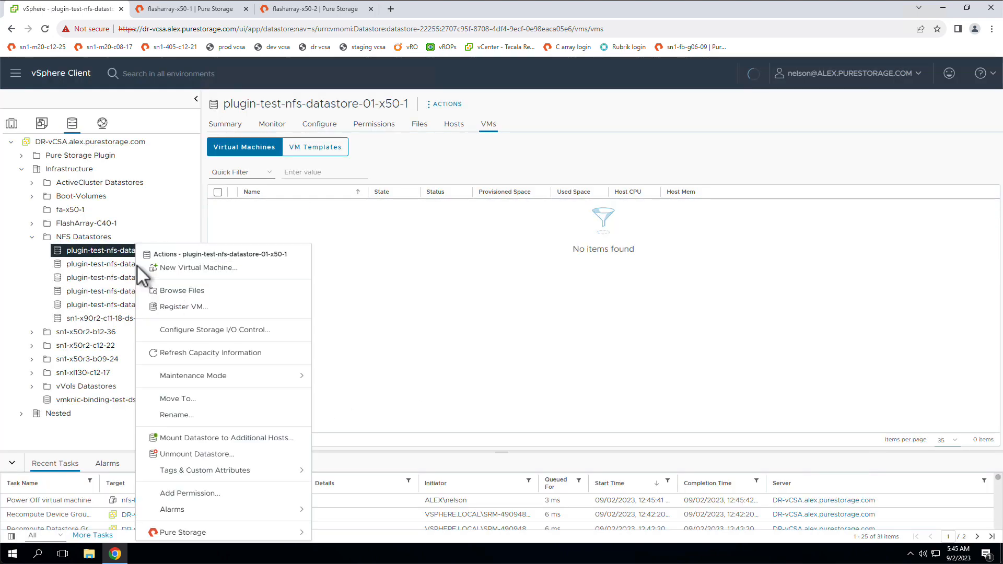
pyautogui.click(214, 454)
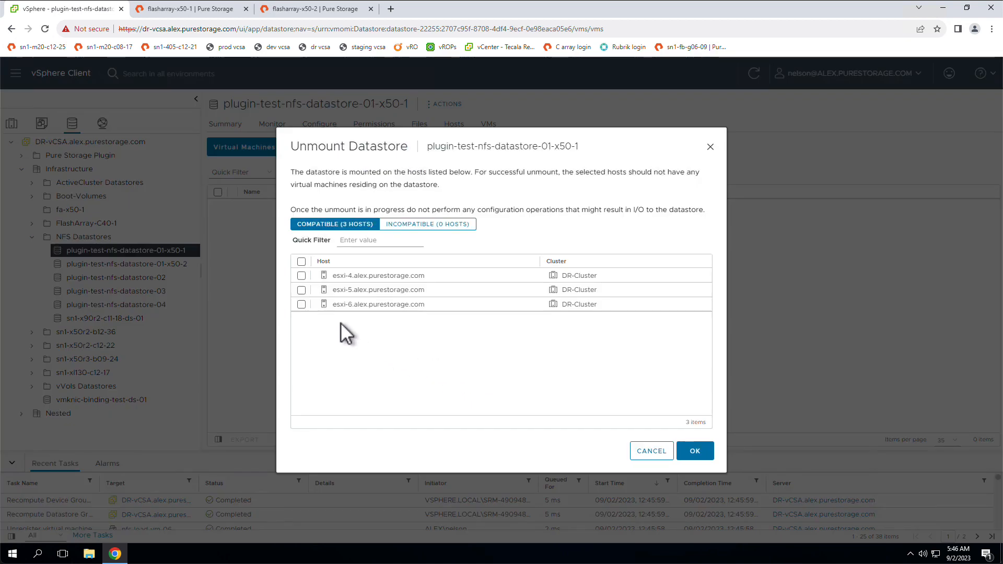
pyautogui.click(301, 262)
pyautogui.click(694, 451)
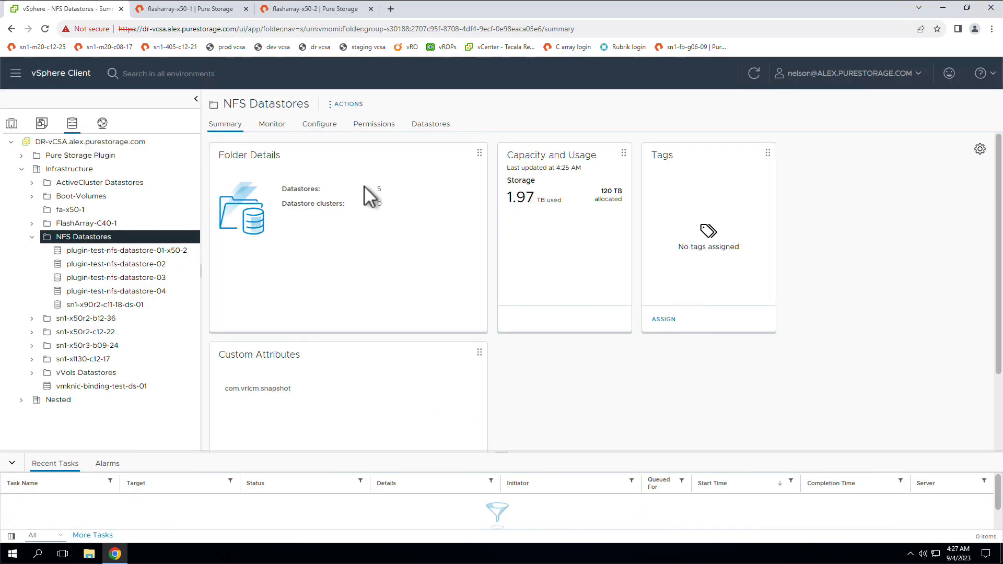
# On flasharray-x50-1, demote NFSDatastorePod with Skip Quiesce, and check its replica link on both arrays.
pyautogui.click(213, 12)
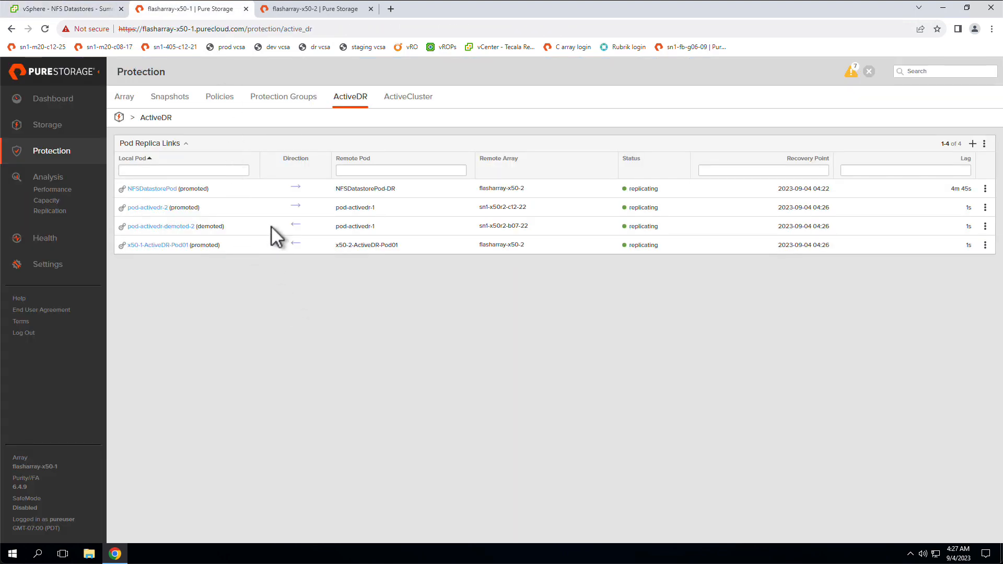
pyautogui.click(985, 189)
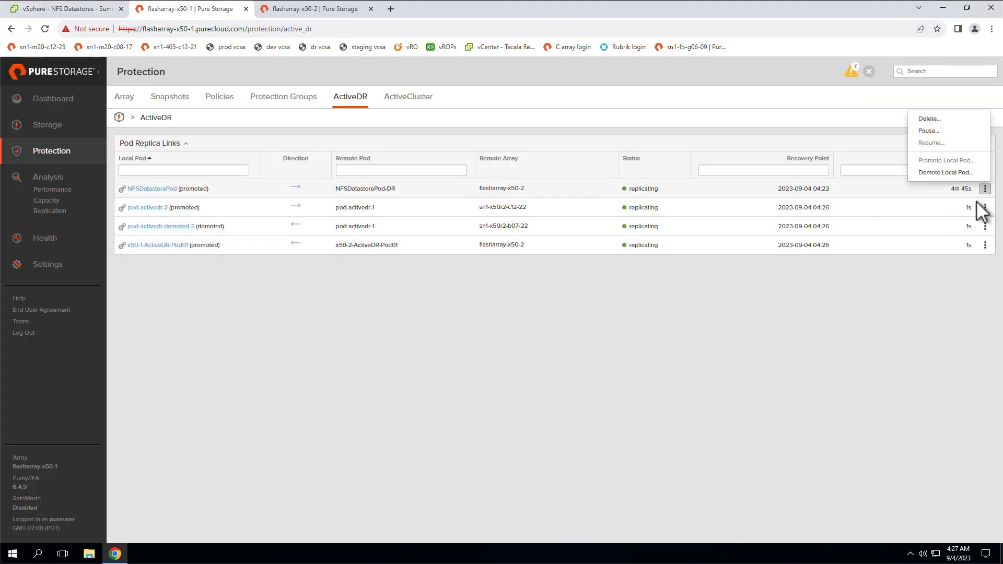
pyautogui.click(964, 173)
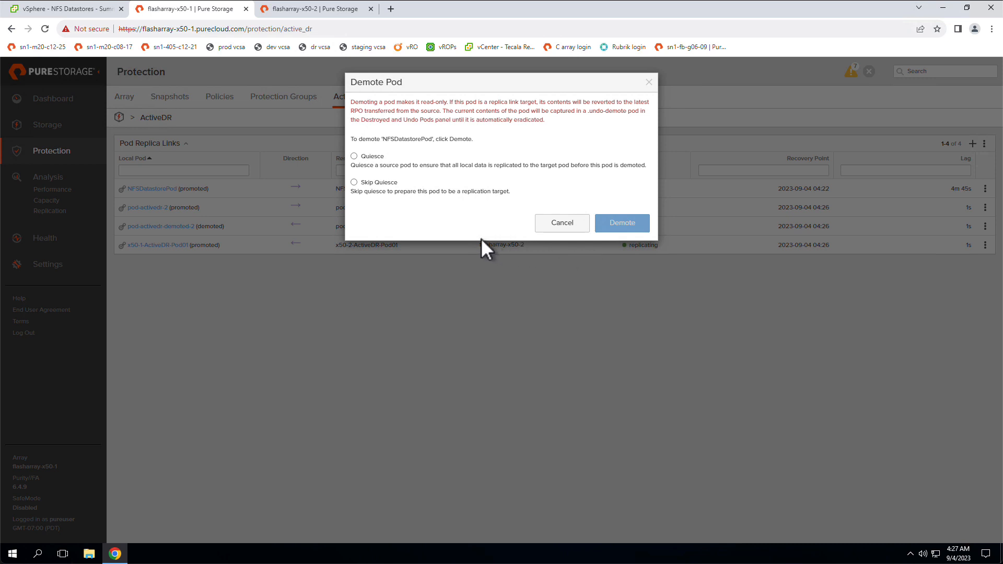
pyautogui.click(373, 183)
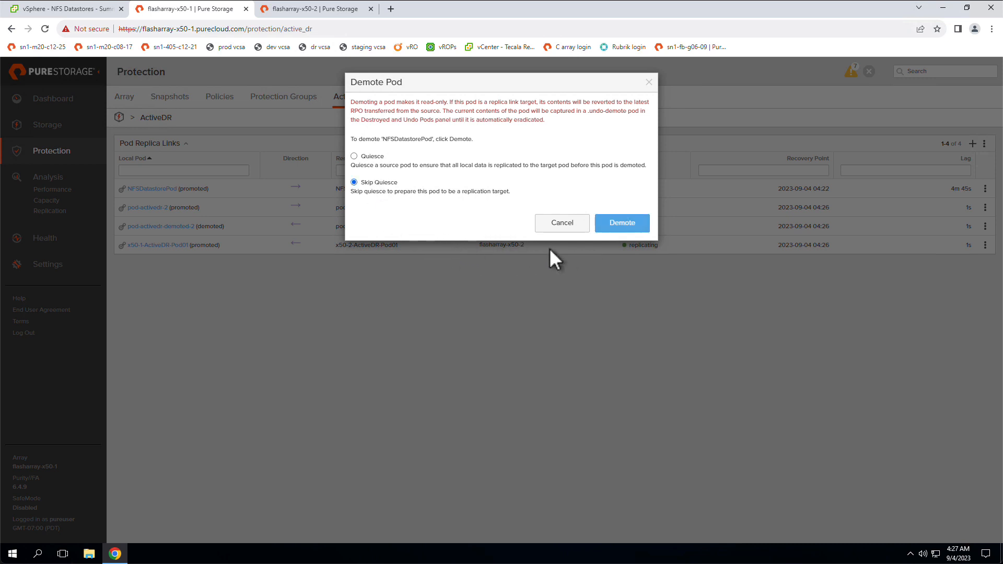
pyautogui.click(624, 224)
pyautogui.moveTo(514, 194); pyautogui.dragTo(350, 196)
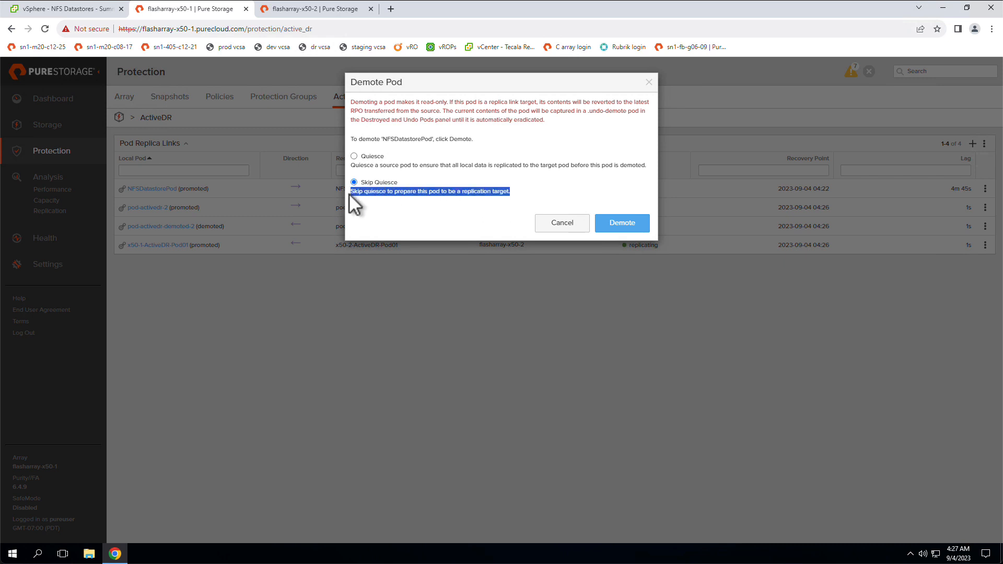
pyautogui.click(616, 225)
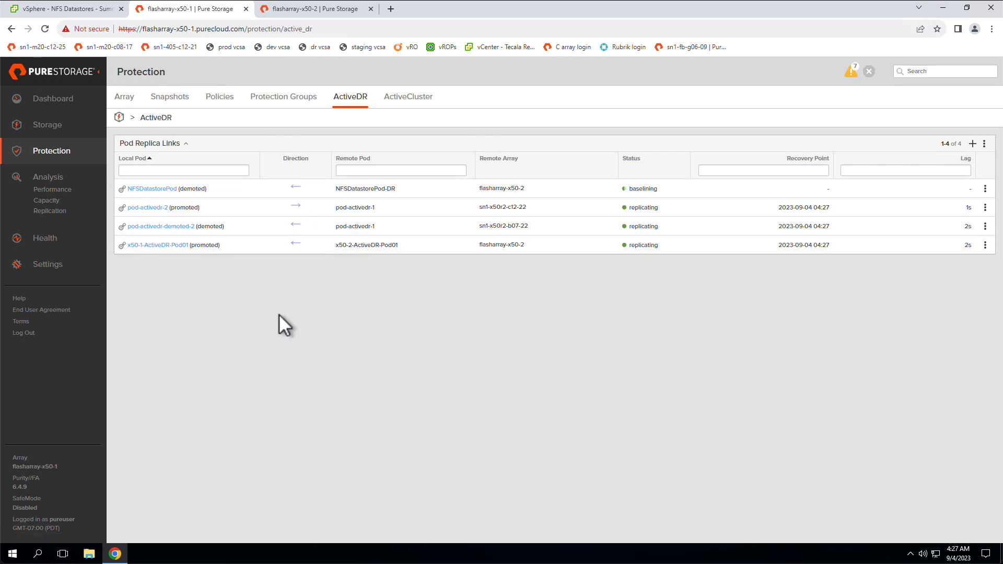
pyautogui.click(307, 15)
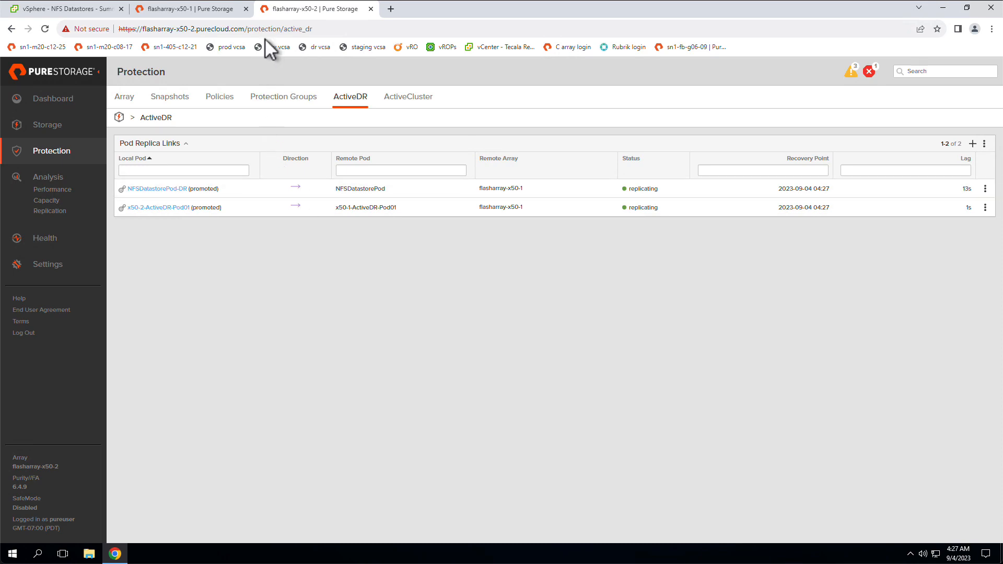
pyautogui.click(209, 11)
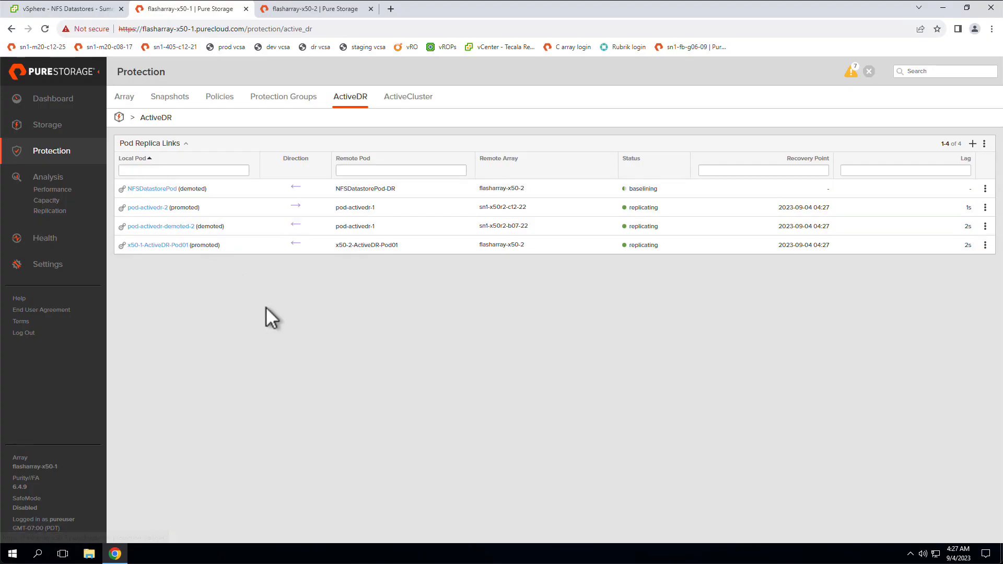
# In vSphere, shut down the guest OS of nfs-load-vm-01 on plugin-test-nfs-datastore-01-x50-2 and remove the VM from the inventory.
pyautogui.click(84, 10)
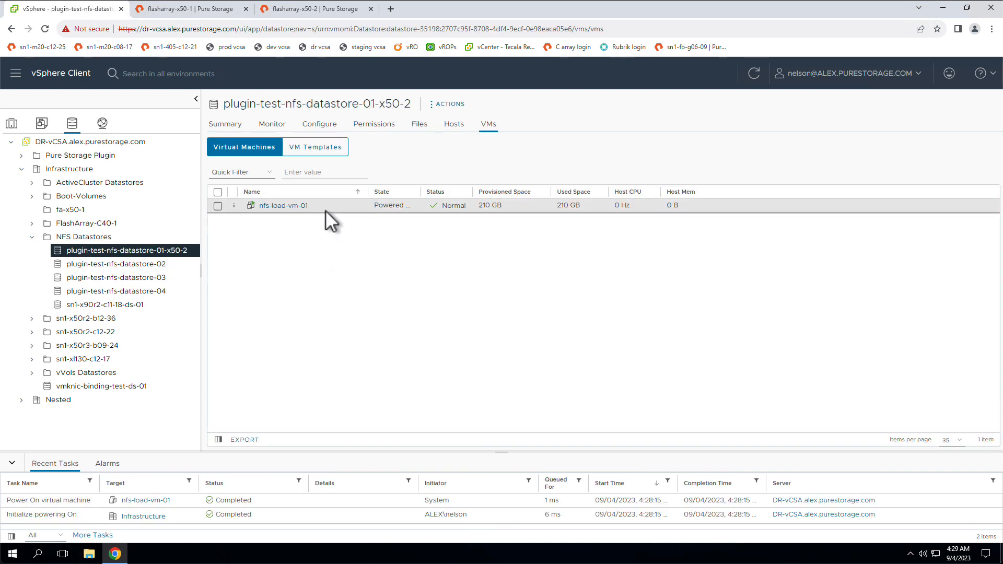
pyautogui.rightClick(325, 210)
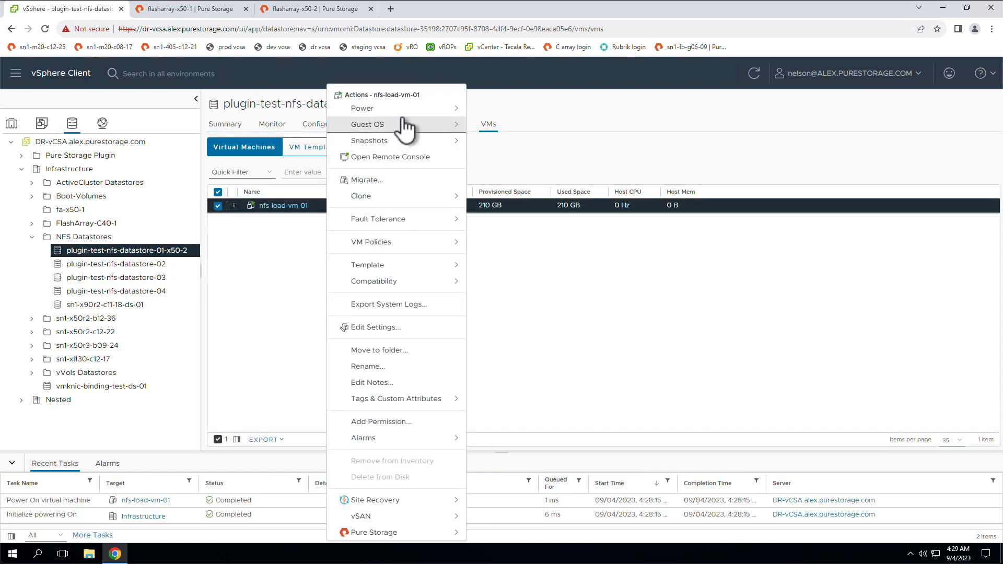
pyautogui.moveTo(456, 109)
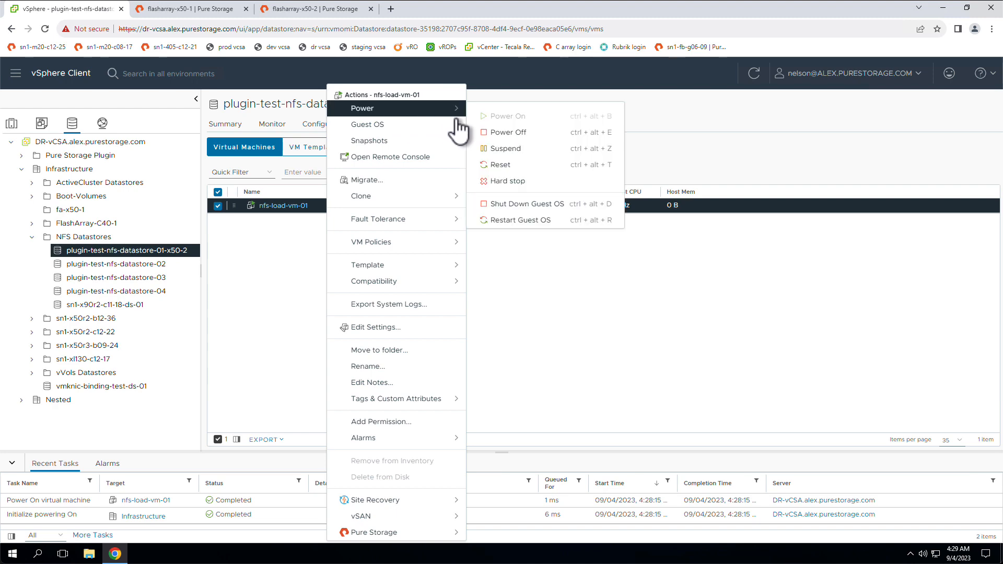
pyautogui.click(543, 207)
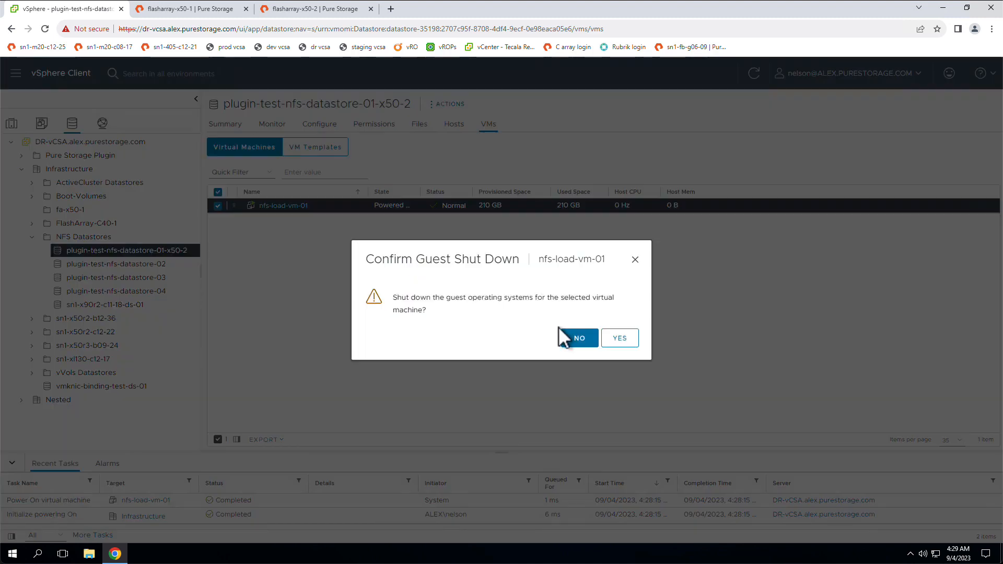
pyautogui.click(620, 337)
pyautogui.rightClick(337, 208)
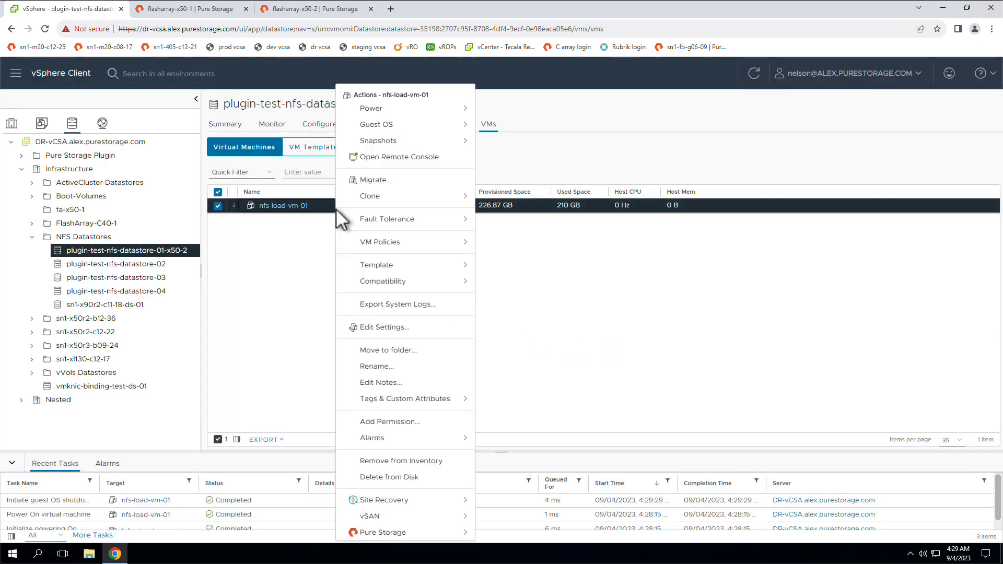
pyautogui.click(438, 461)
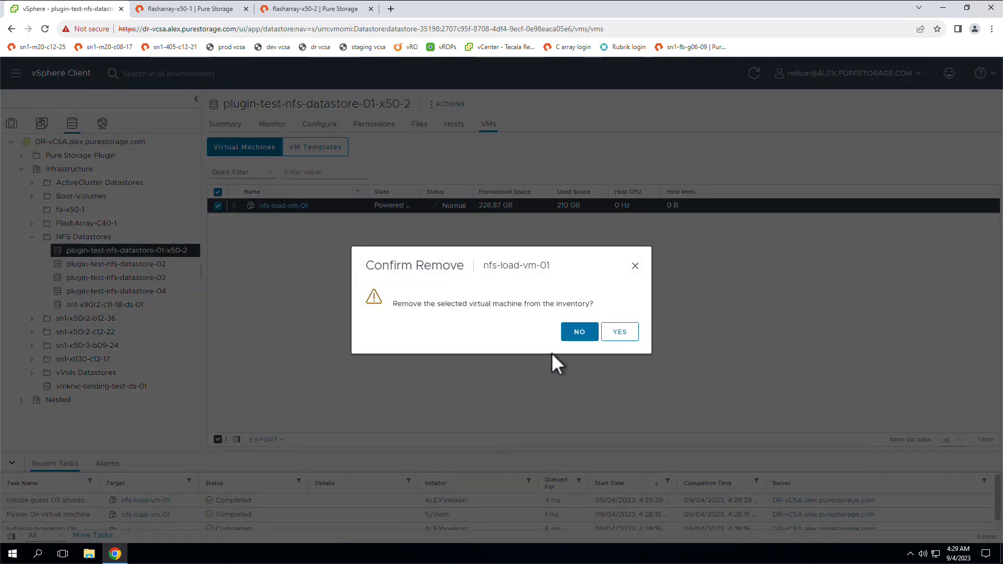
pyautogui.click(621, 333)
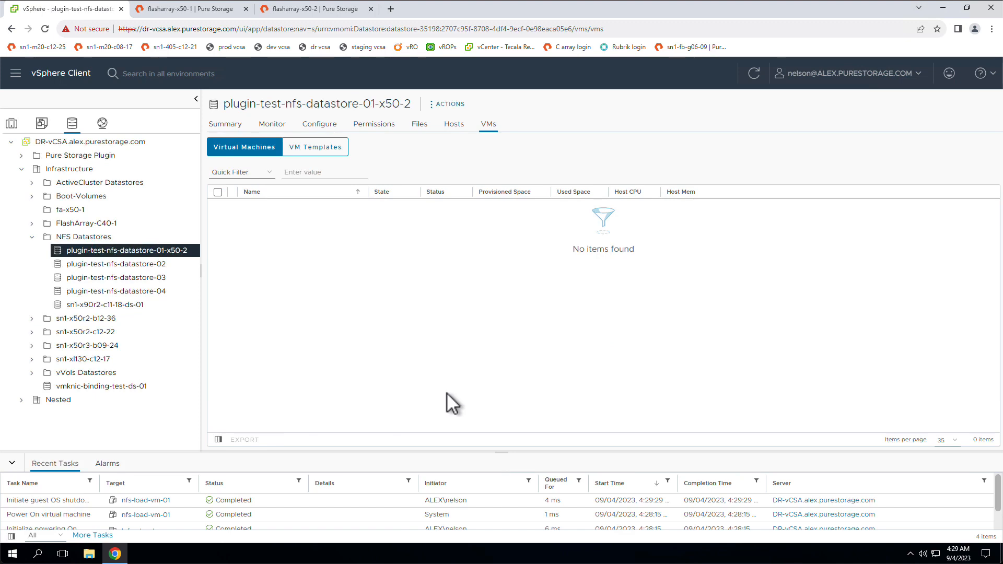
# Unmount plugin-test-nfs-datastore-01-x50-2 from esxi-4, esxi-5 and esxi-6.
pyautogui.rightClick(146, 252)
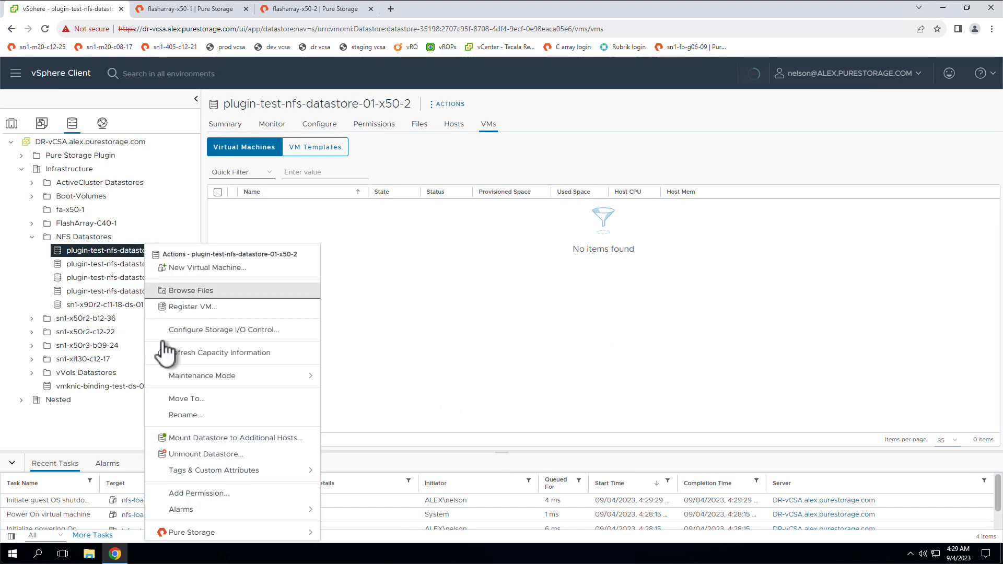
pyautogui.click(233, 455)
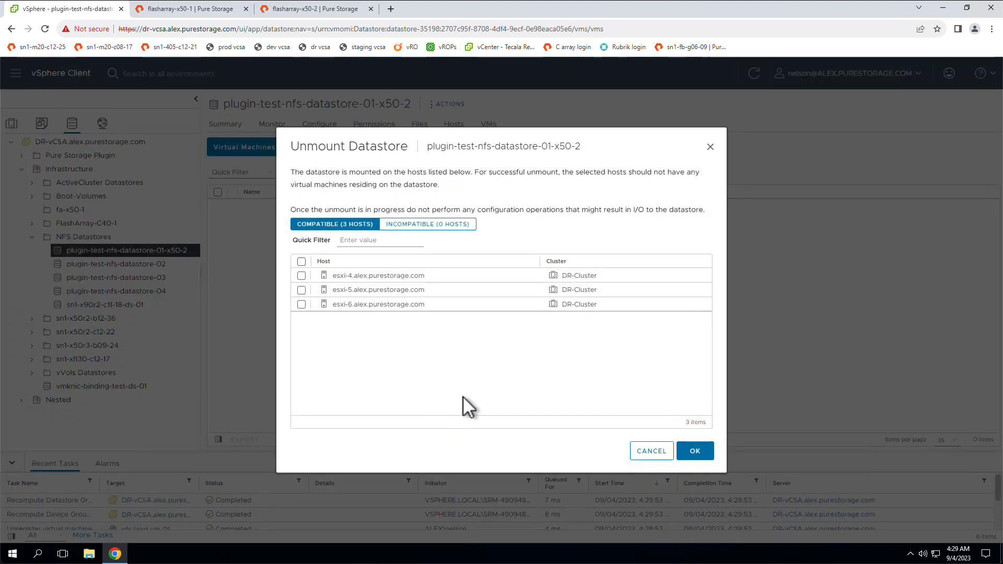
pyautogui.click(302, 262)
pyautogui.click(695, 451)
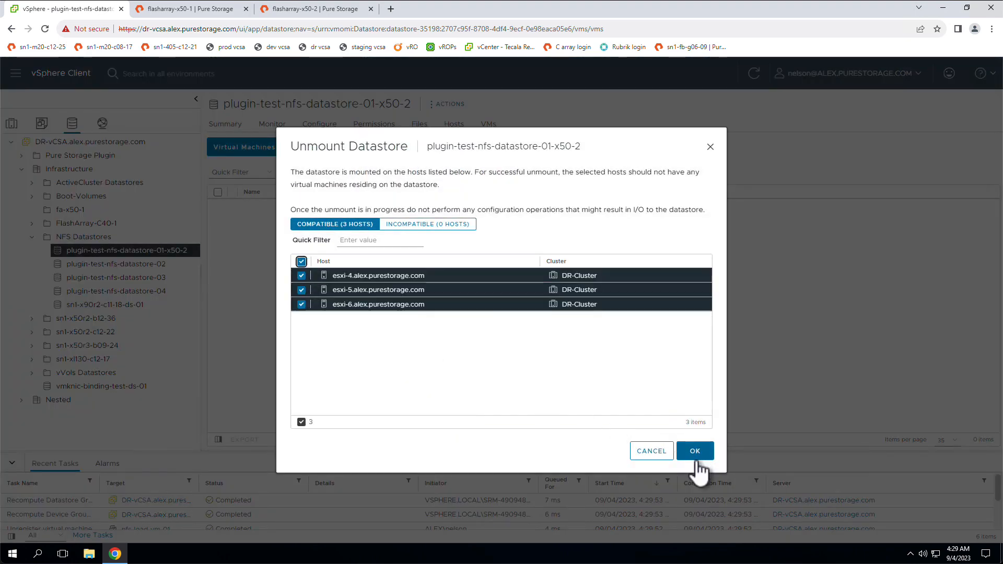
# On flasharray-x50-2, demote the local pod NFSDatastorePod-DR with the Quiesce option.
pyautogui.click(338, 10)
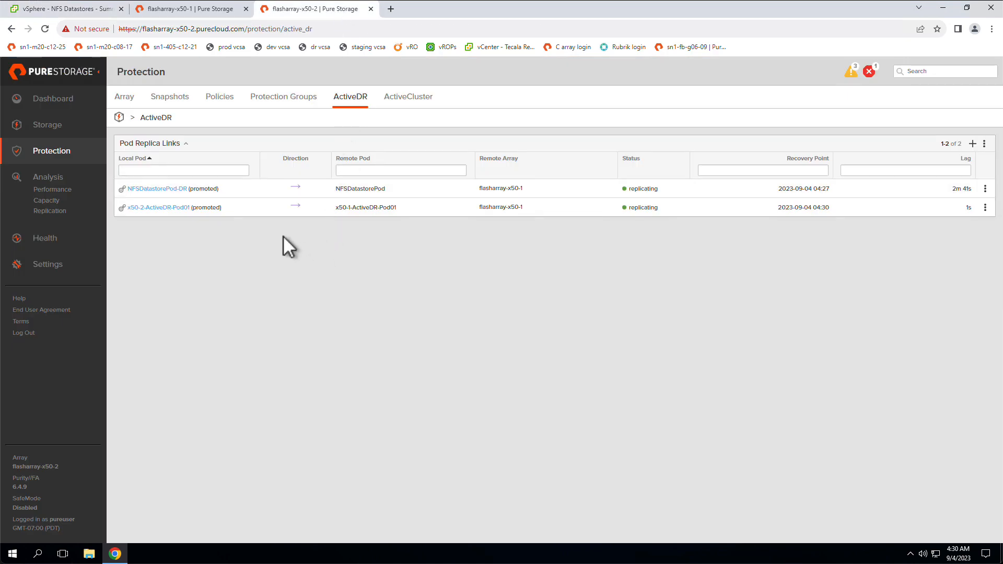
pyautogui.click(985, 189)
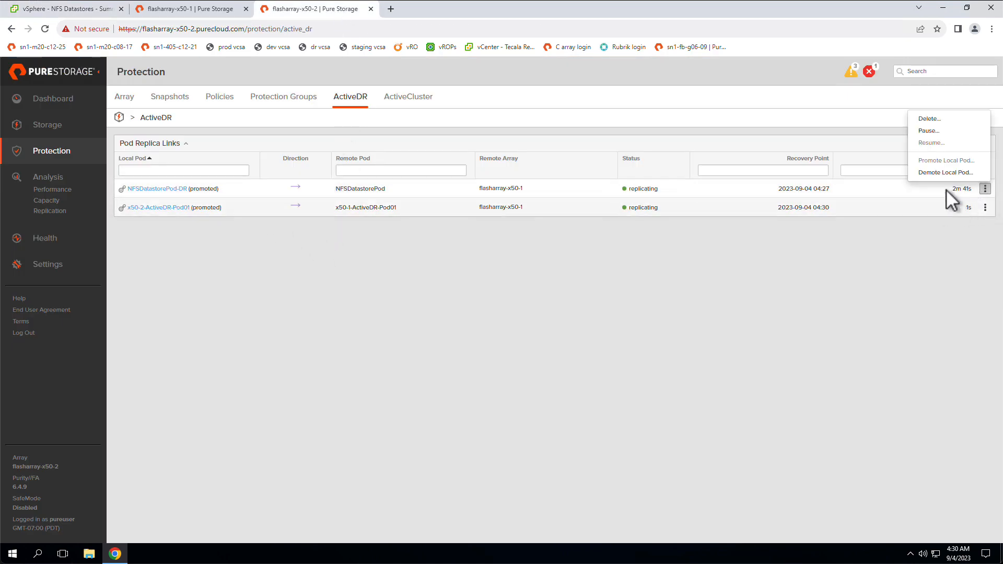
pyautogui.click(952, 172)
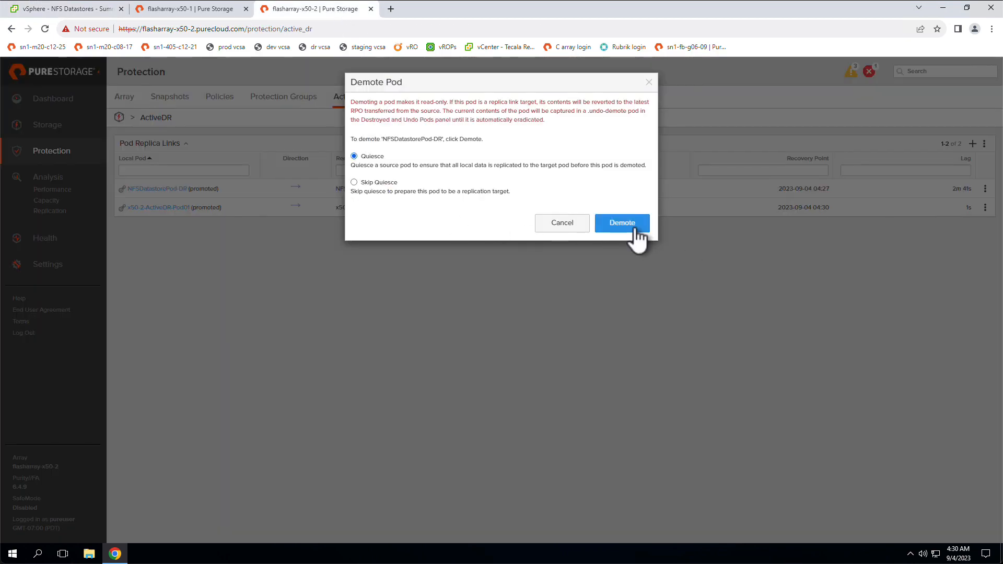
pyautogui.moveTo(350, 166); pyautogui.dragTo(647, 170)
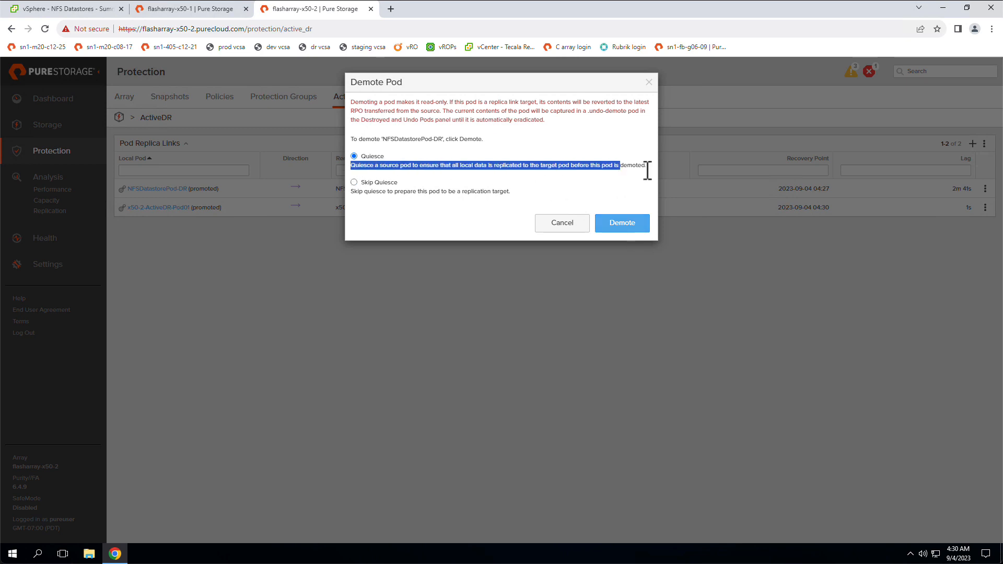
pyautogui.click(627, 224)
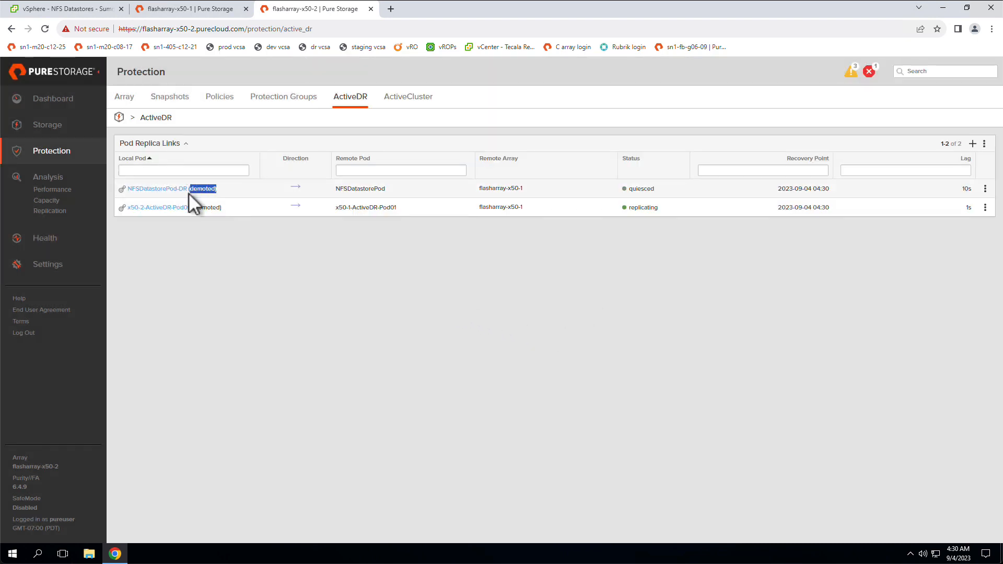
# On flasharray-x50-1, promote NFSDatastorePod with the latest RPO, and check the replication direction on flasharray-x50-2.
pyautogui.click(197, 15)
pyautogui.moveTo(199, 192); pyautogui.dragTo(179, 195)
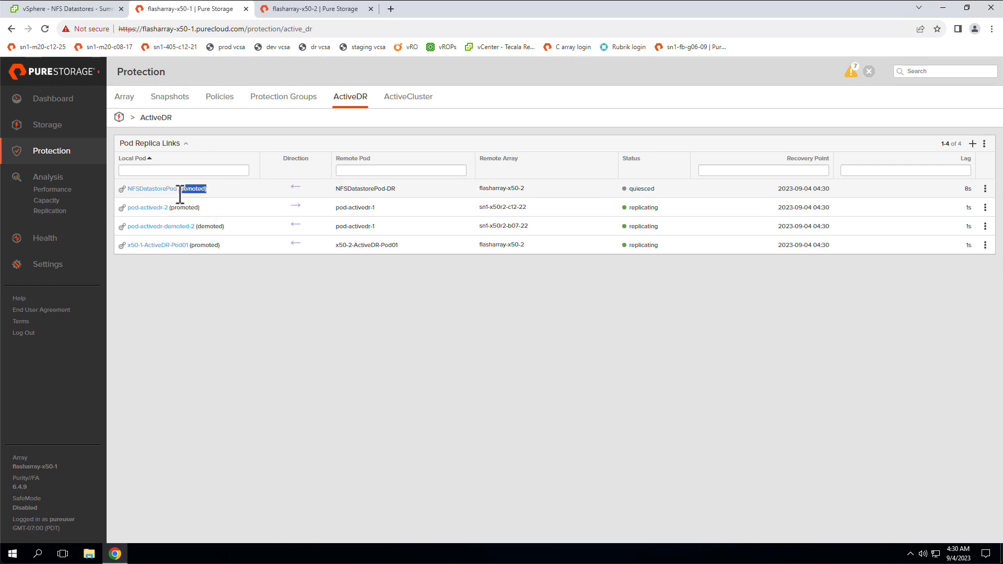
pyautogui.click(222, 295)
pyautogui.click(985, 189)
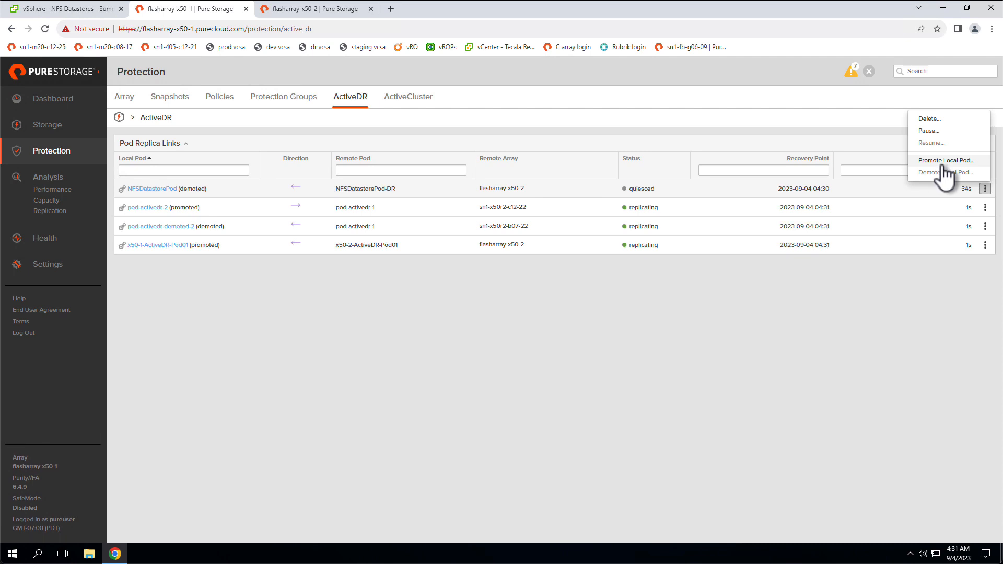
pyautogui.click(944, 163)
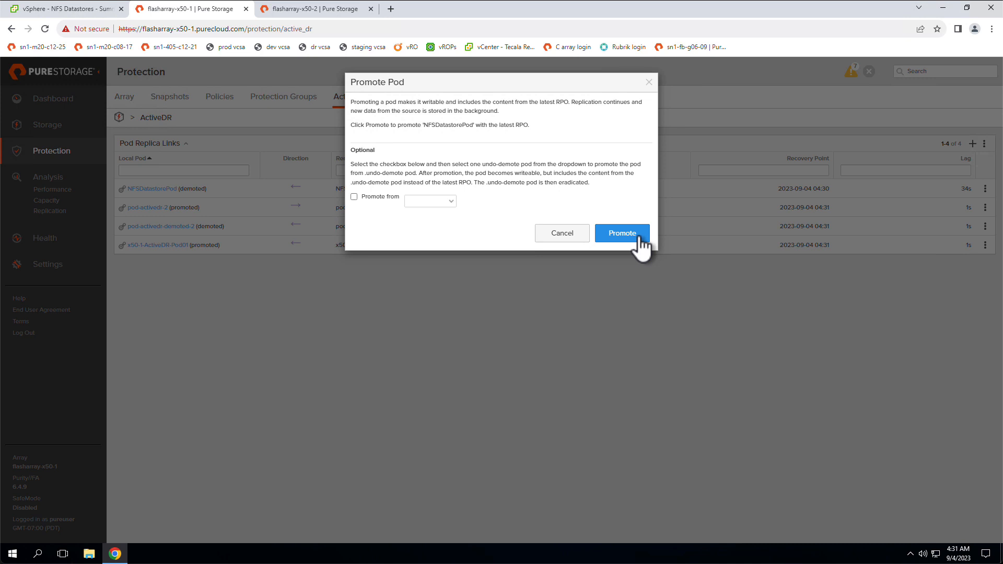
pyautogui.click(622, 233)
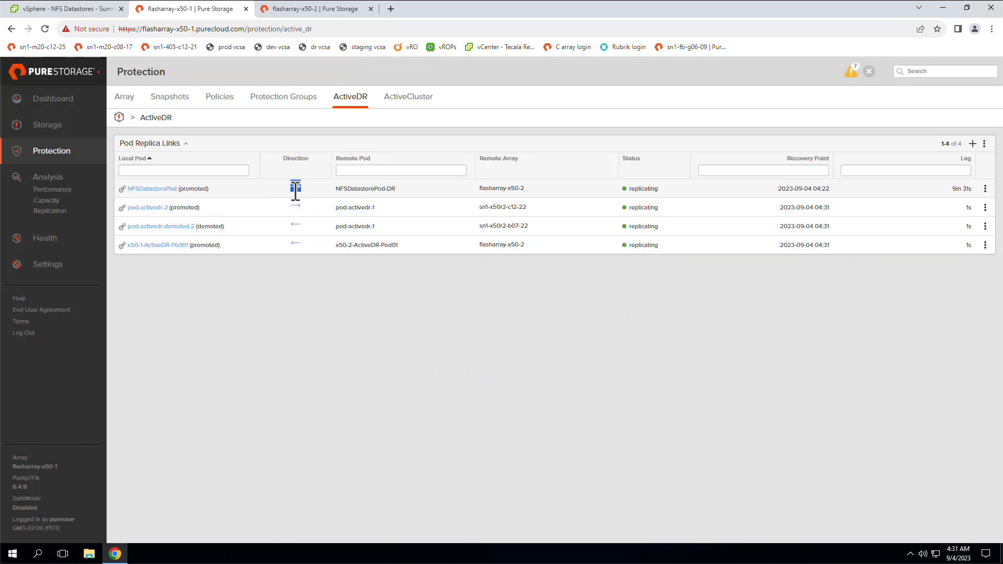
pyautogui.click(322, 12)
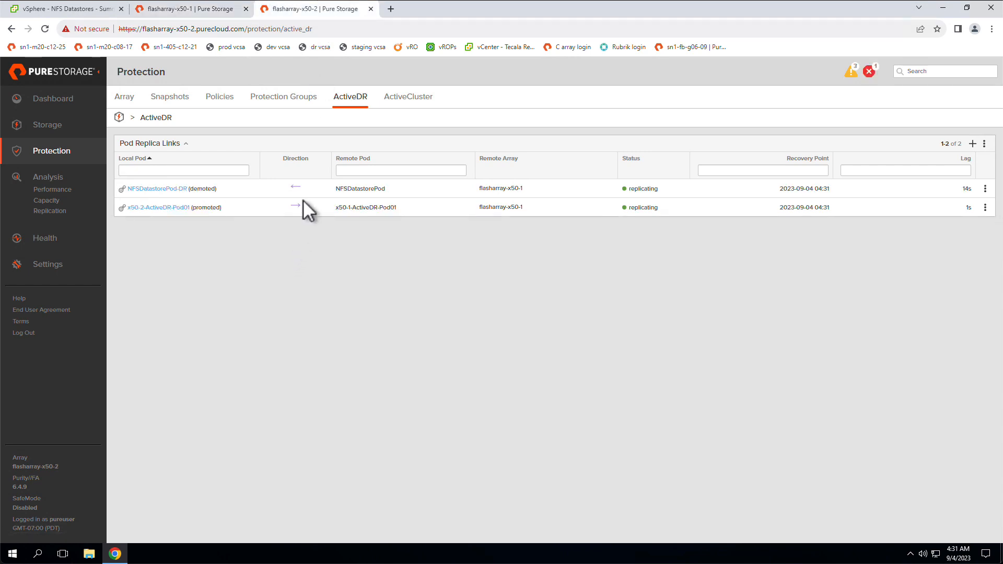
# Switch to vSphere and start creating a Pure Storage datastore of type NFS on DR-Cluster, keeping DR-Cluster as the compute resource.
pyautogui.moveTo(216, 191); pyautogui.dragTo(192, 191)
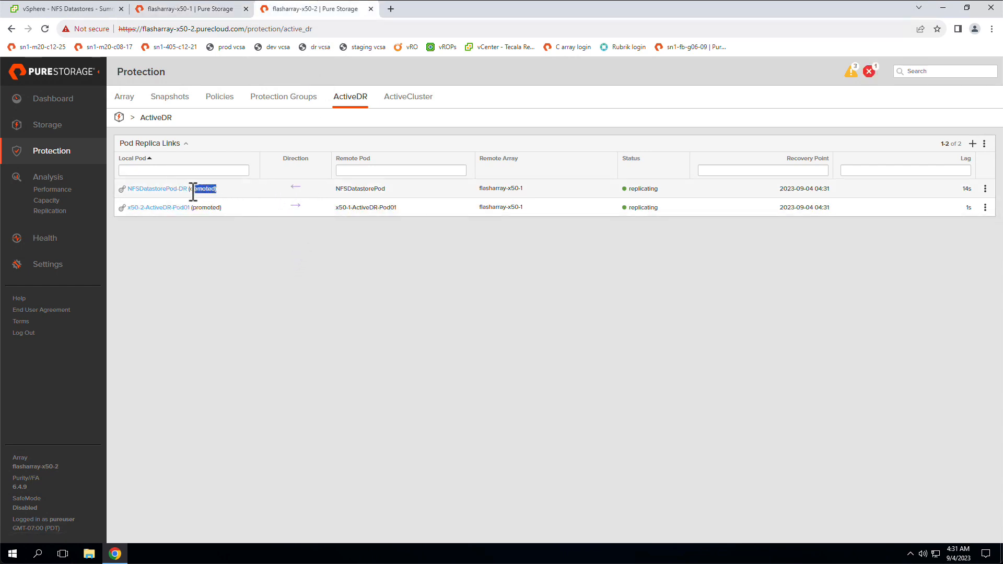
pyautogui.click(178, 11)
pyautogui.click(94, 10)
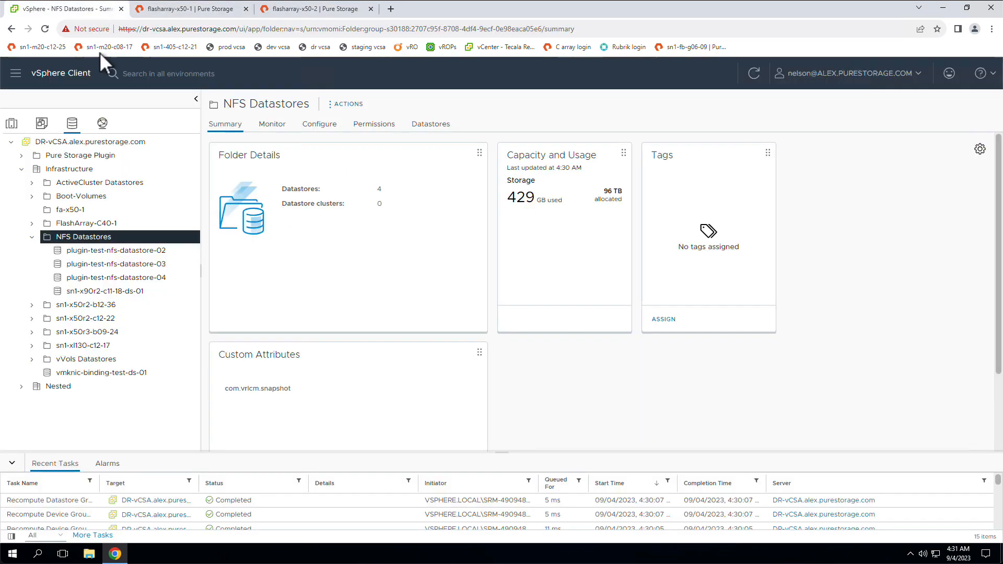
pyautogui.click(12, 123)
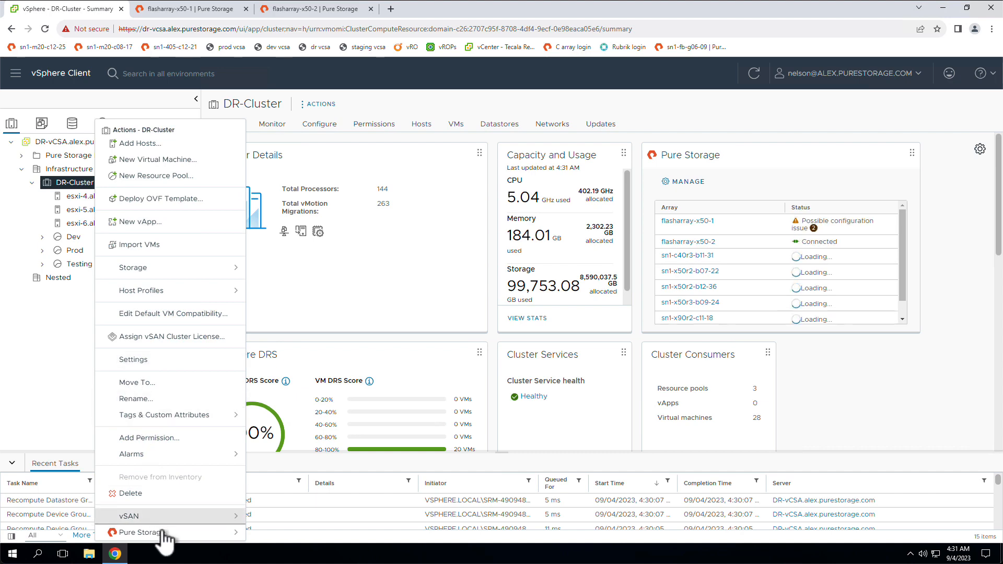
pyautogui.moveTo(143, 532)
pyautogui.click(313, 466)
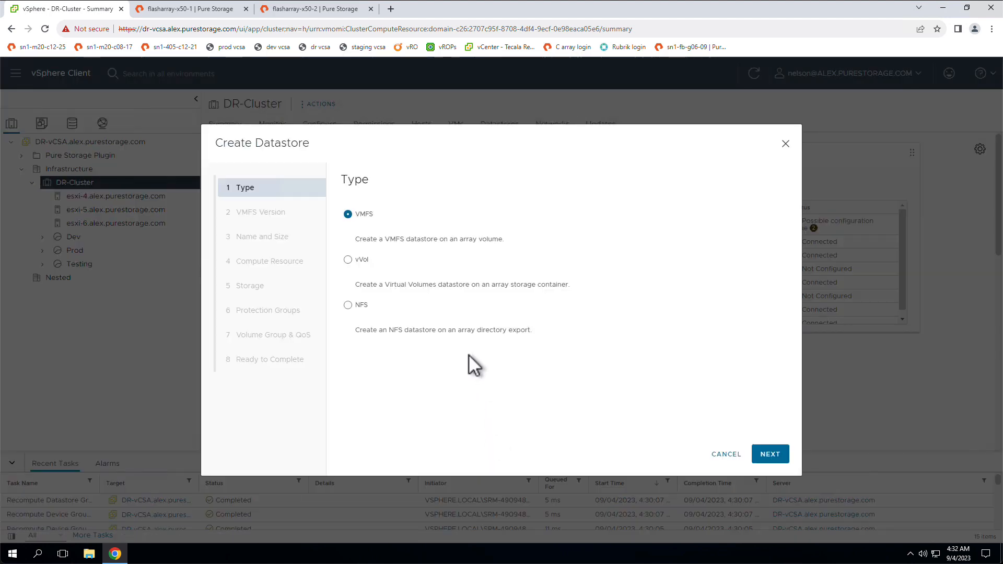
pyautogui.click(349, 305)
pyautogui.click(770, 455)
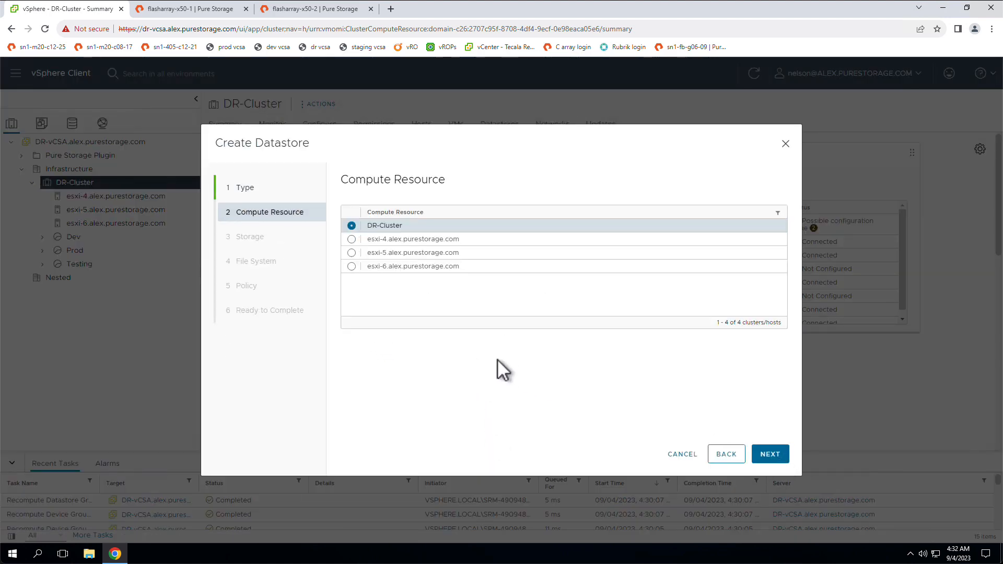
pyautogui.click(763, 455)
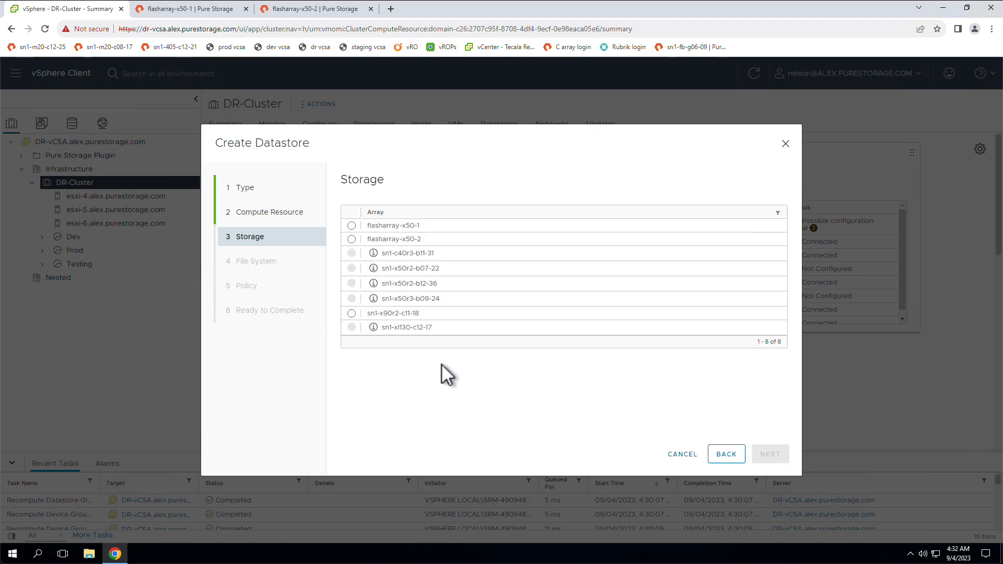
# Create the datastore on flasharray-x50-1 from the already configured NFS file system NFSDatastorePod::plugin-test-nfs-datastore-01.
pyautogui.click(352, 225)
pyautogui.click(770, 454)
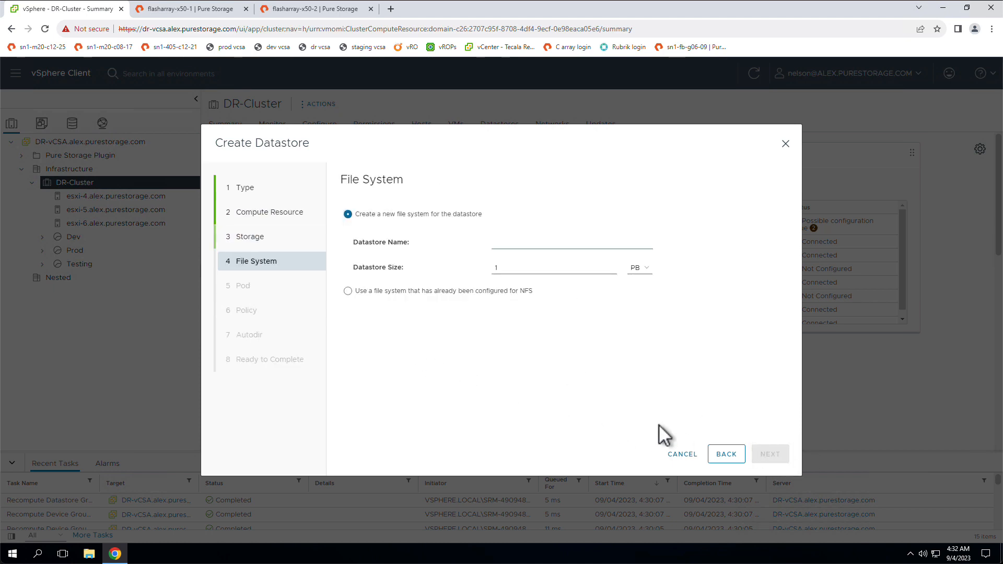
pyautogui.click(413, 290)
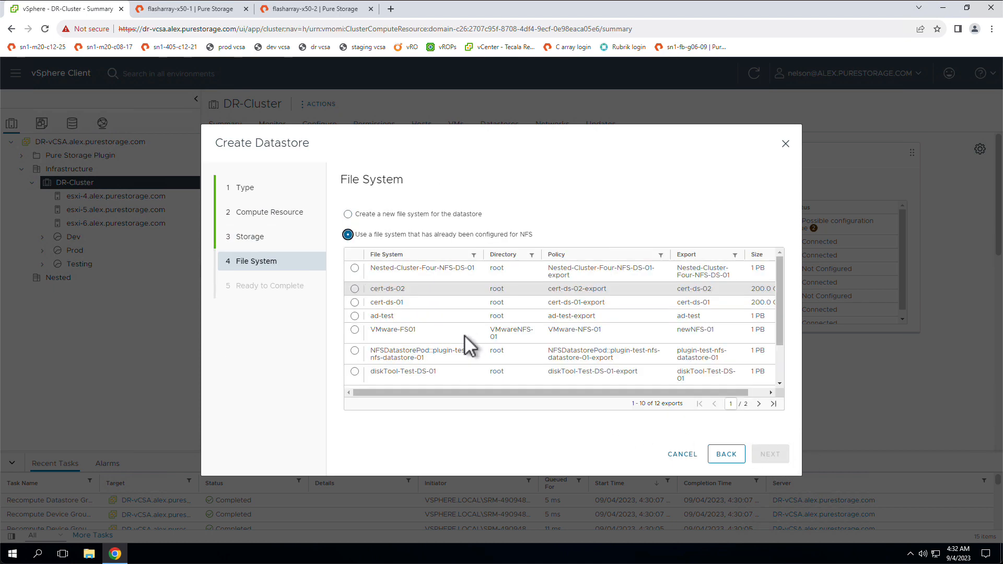
pyautogui.click(433, 359)
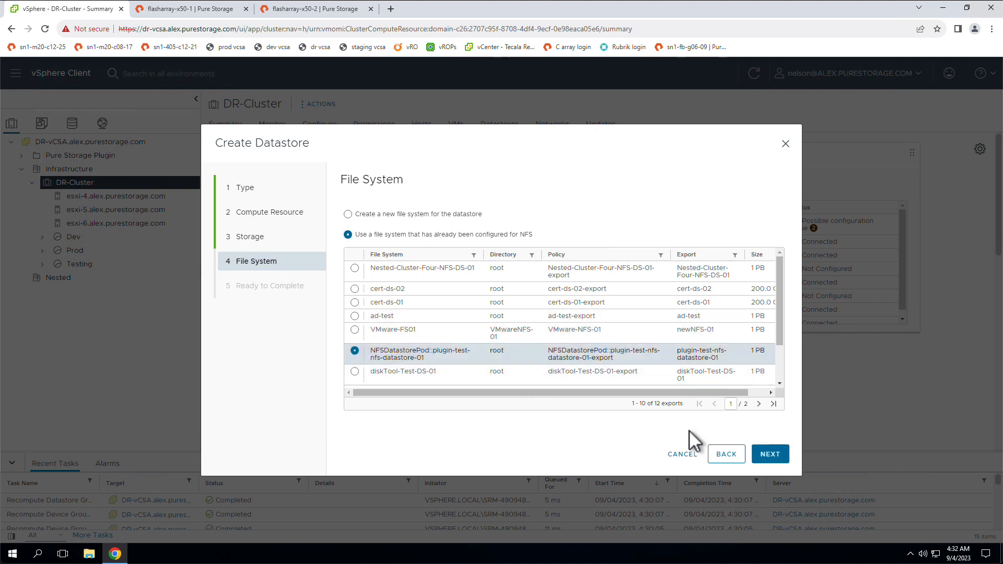
pyautogui.click(770, 454)
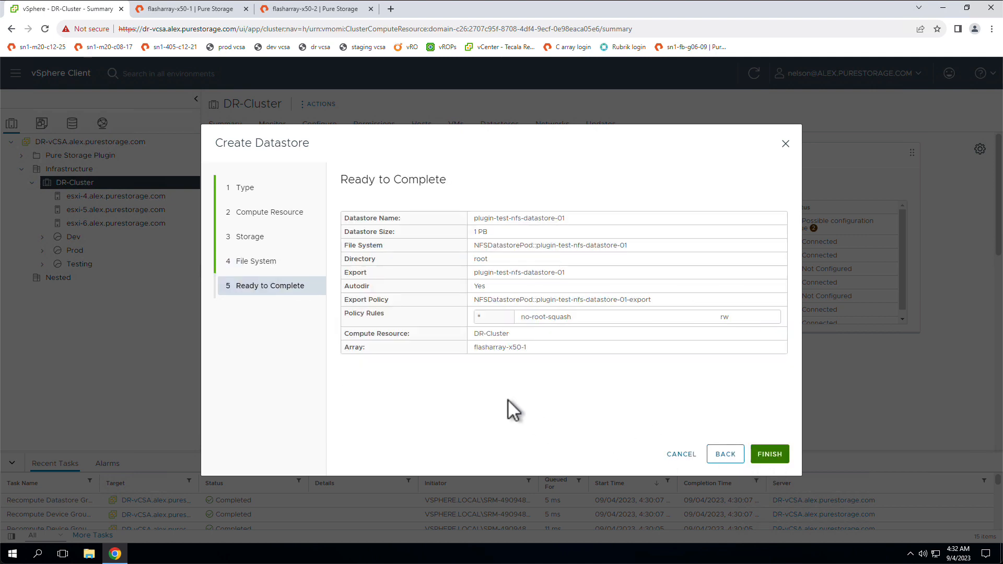
pyautogui.click(781, 455)
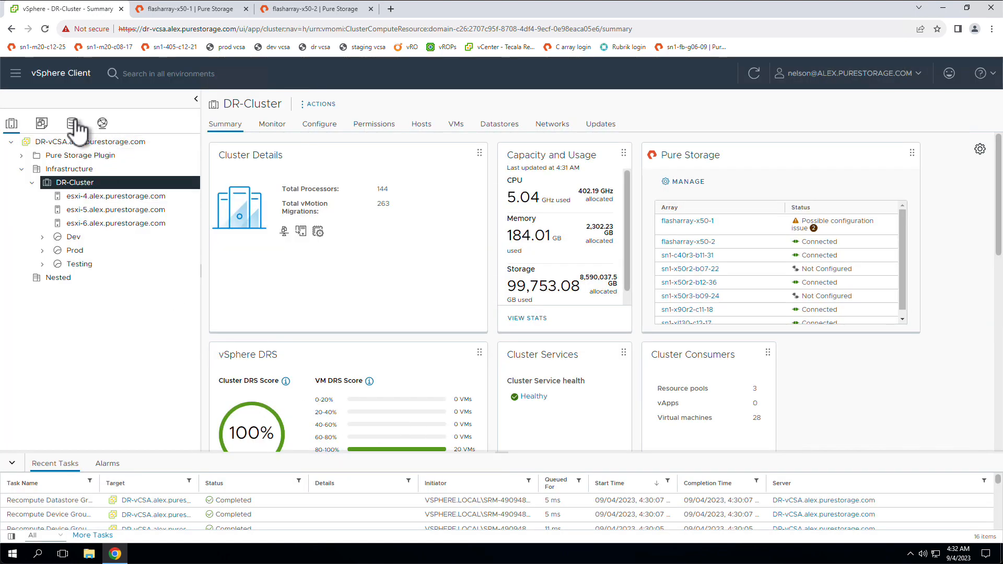
# Rename the datastore plugin-test-nfs-datastore-01 to plugin-test-nfs-datastore-01-x50-1.
pyautogui.click(72, 124)
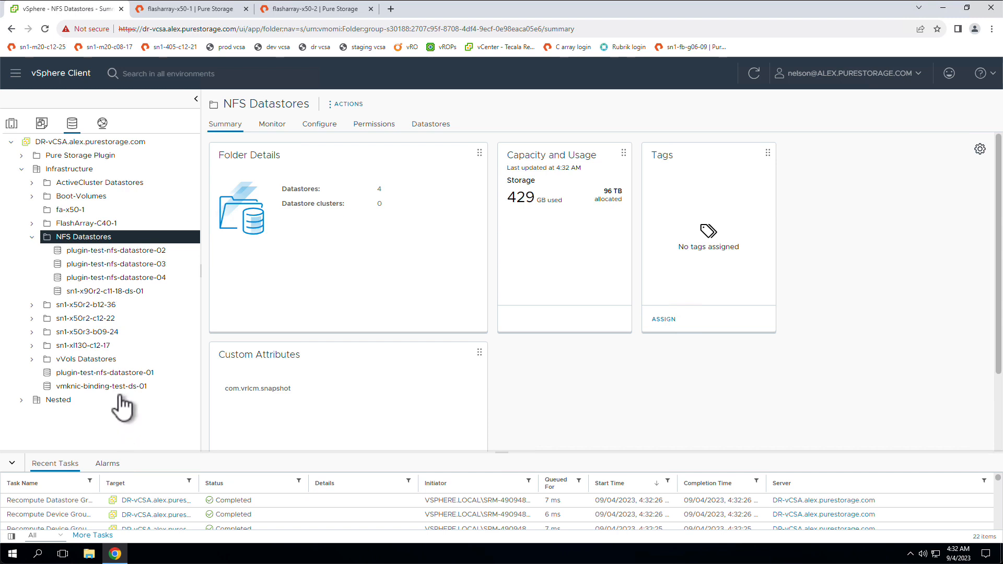
pyautogui.click(136, 376)
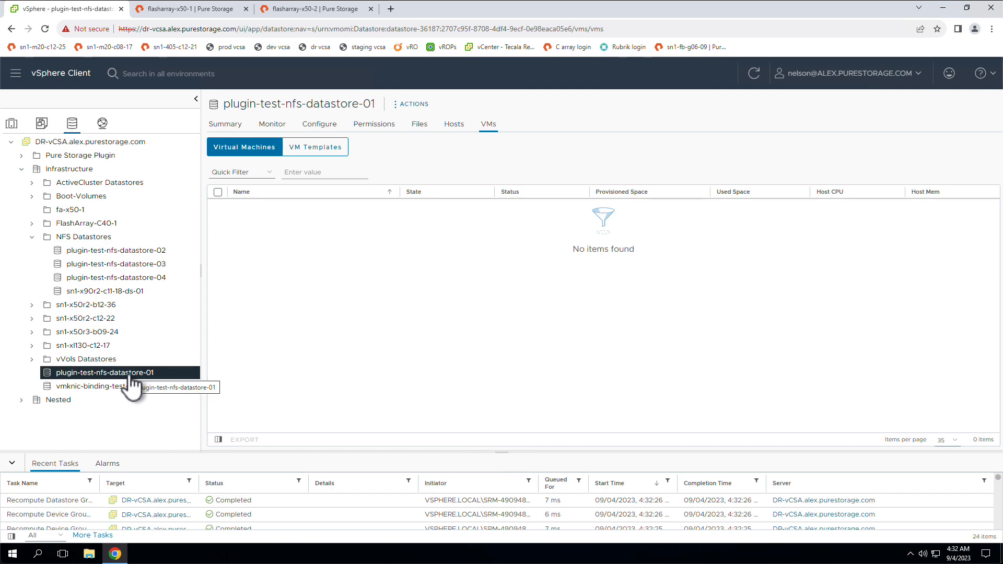
pyautogui.rightClick(129, 376)
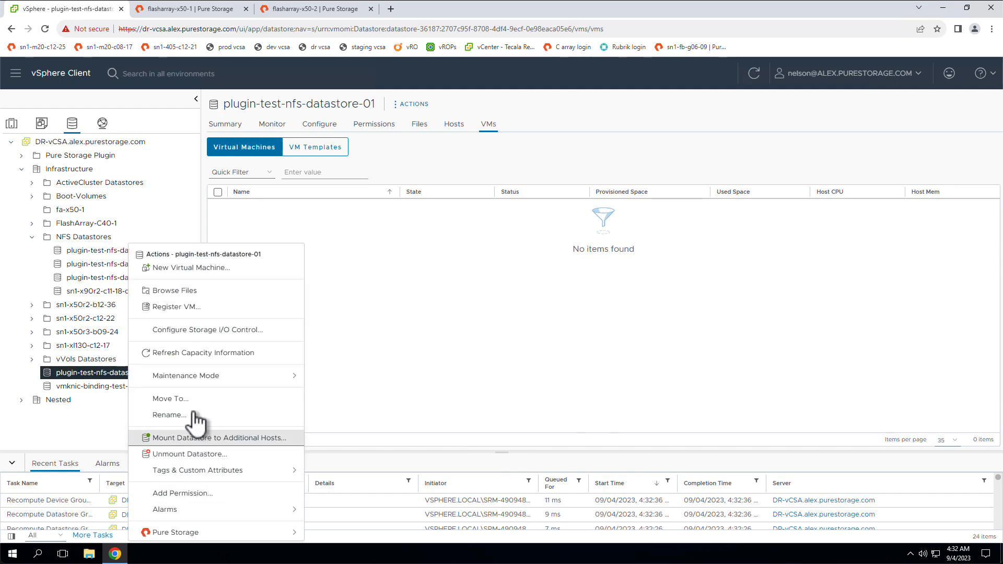
pyautogui.click(193, 415)
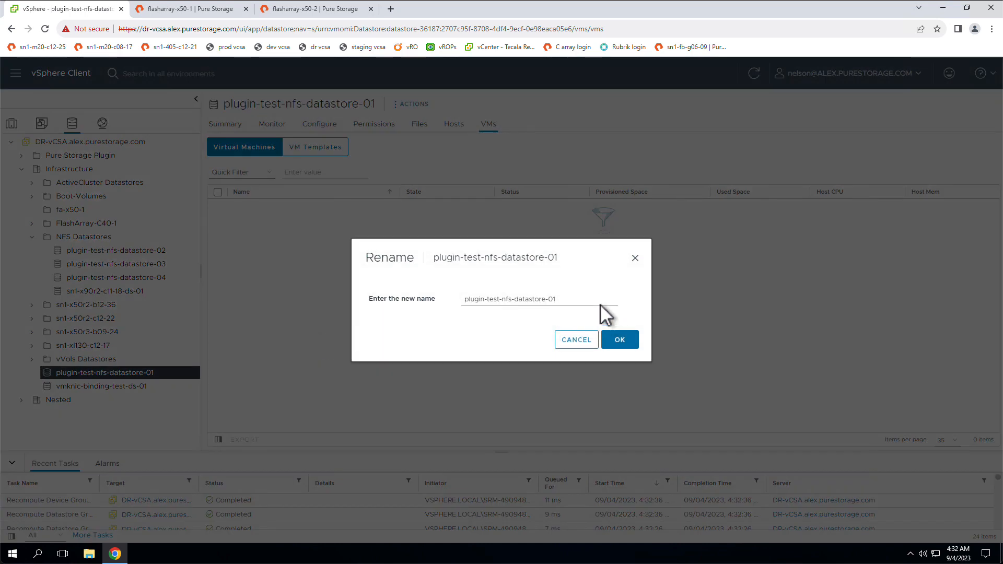
pyautogui.click(595, 300)
pyautogui.write('-x50')
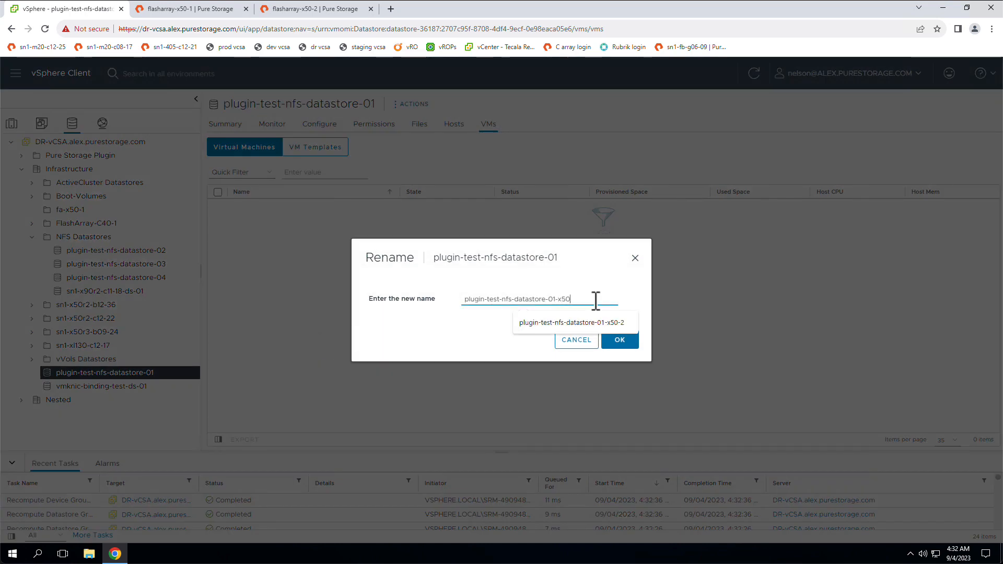
pyautogui.write('-1')
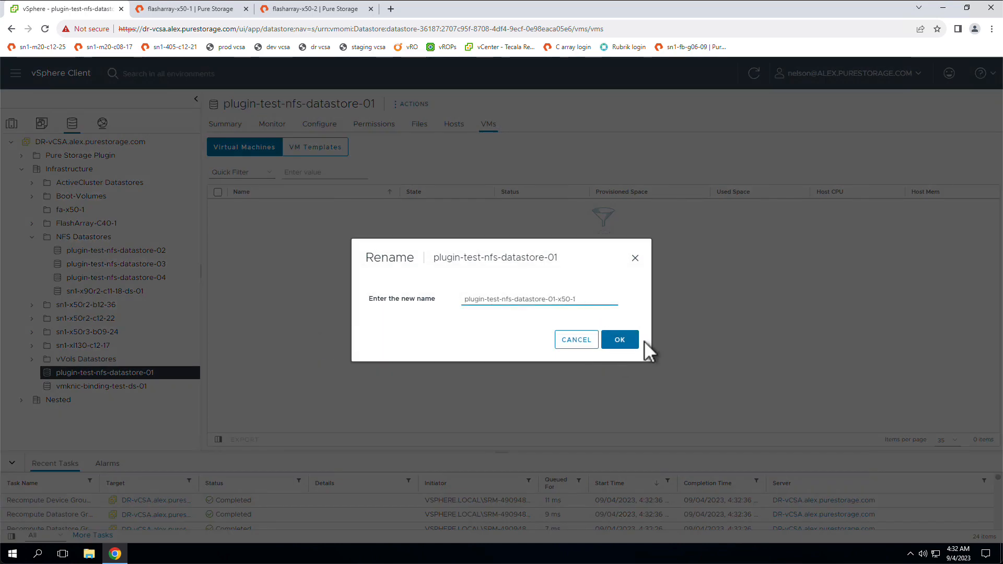
pyautogui.click(603, 345)
# Move the renamed datastore into the NFS Datastores folder and check its backing array in the Pure Storage summary details.
pyautogui.moveTo(131, 377); pyautogui.dragTo(96, 237)
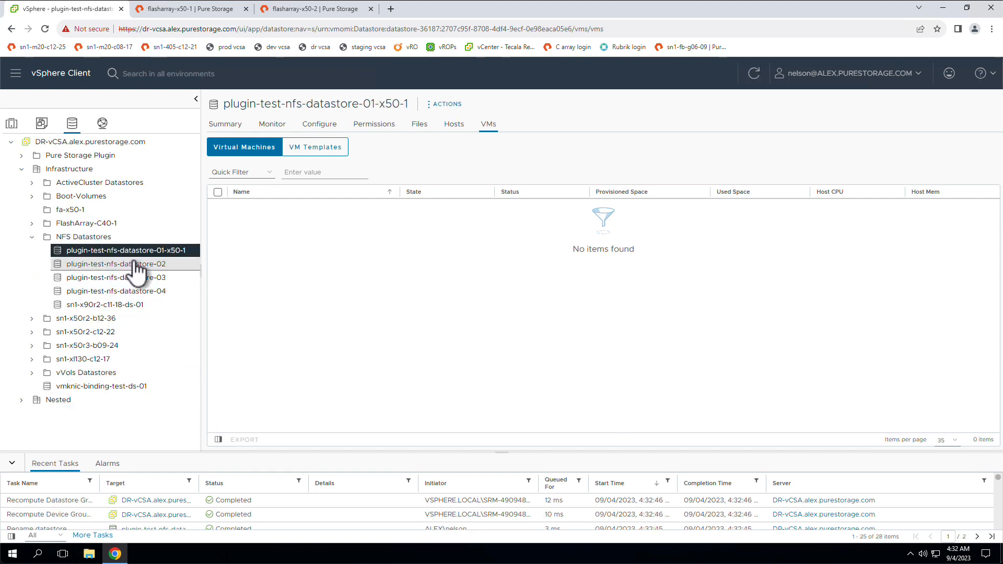
pyautogui.click(225, 126)
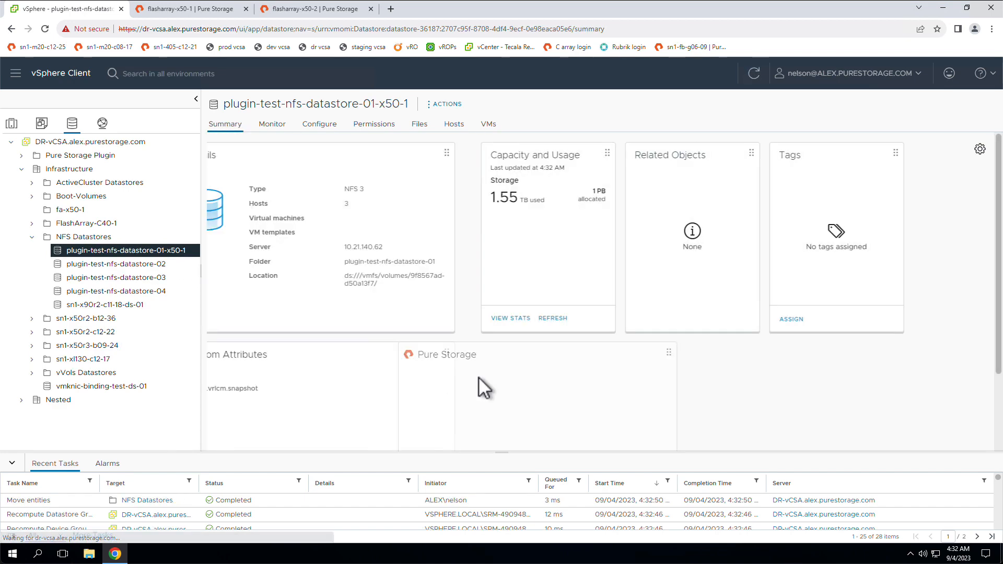
pyautogui.scroll(-2, 888, 390)
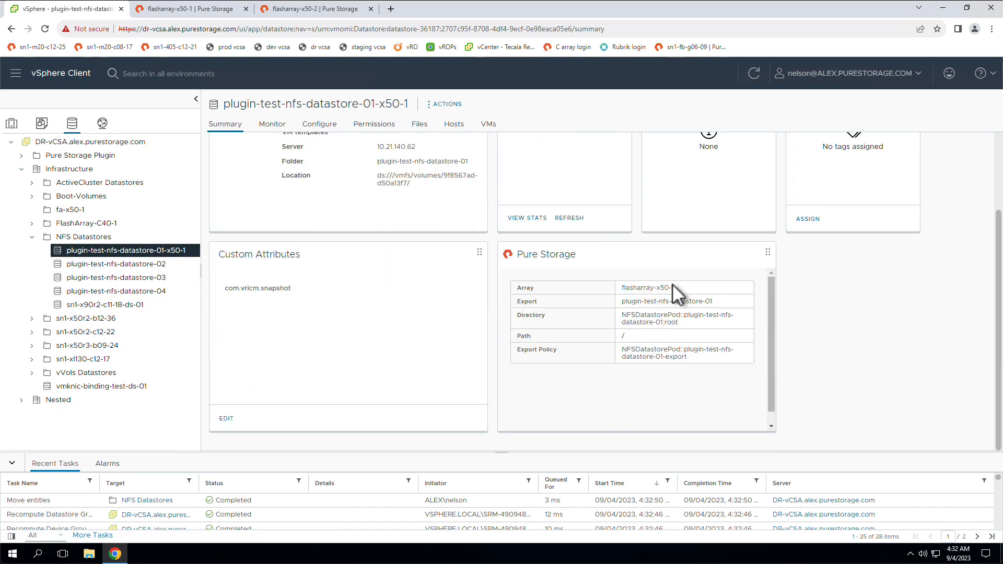
pyautogui.moveTo(647, 288); pyautogui.dragTo(625, 287)
# Register the VM from nfs-load-vm-01.vmx on plugin-test-nfs-datastore-01-x50-1, in the NFS Testing VMs folder on DR-Cluster.
pyautogui.rightClick(167, 252)
pyautogui.click(224, 290)
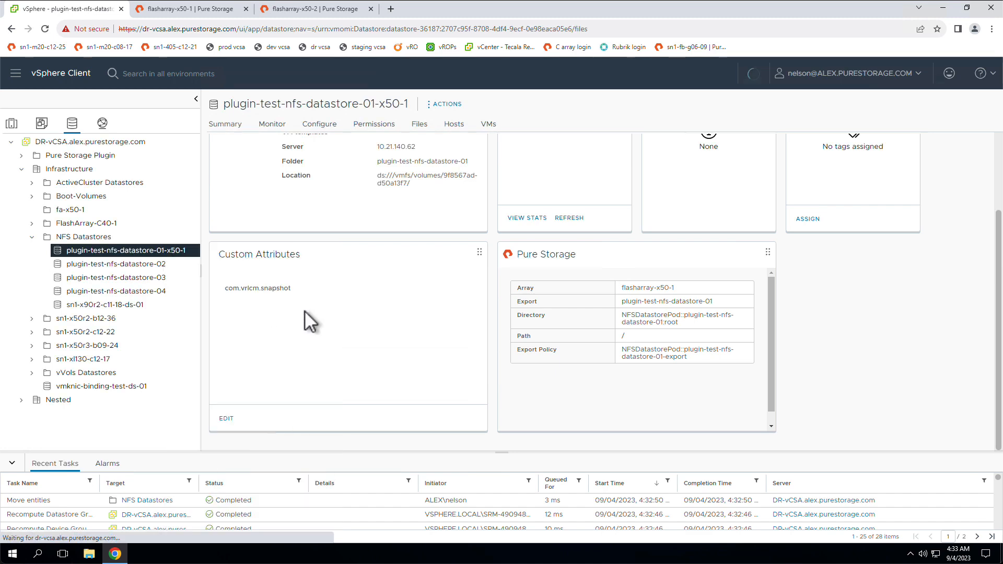
pyautogui.click(280, 244)
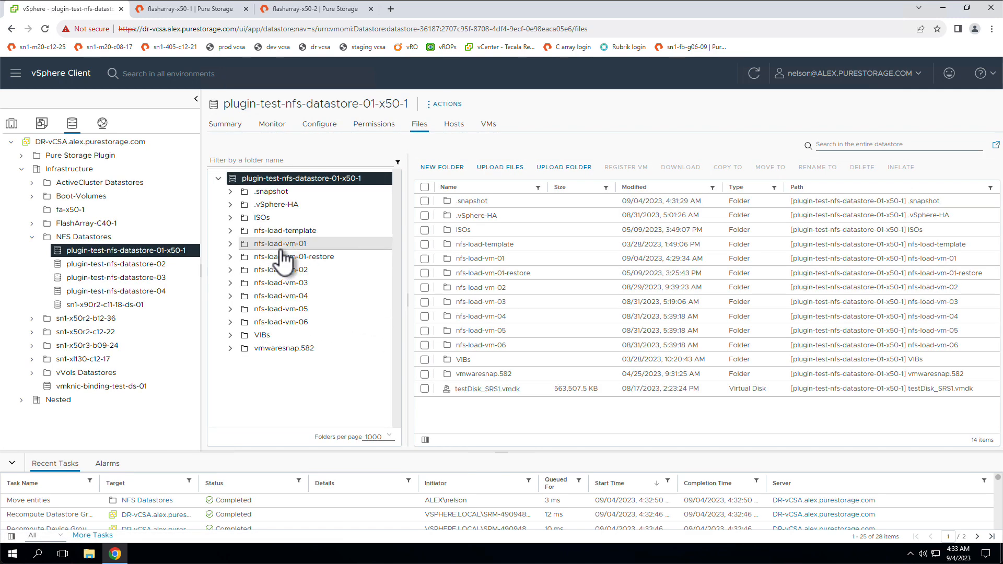
pyautogui.scroll(-3, 493, 340)
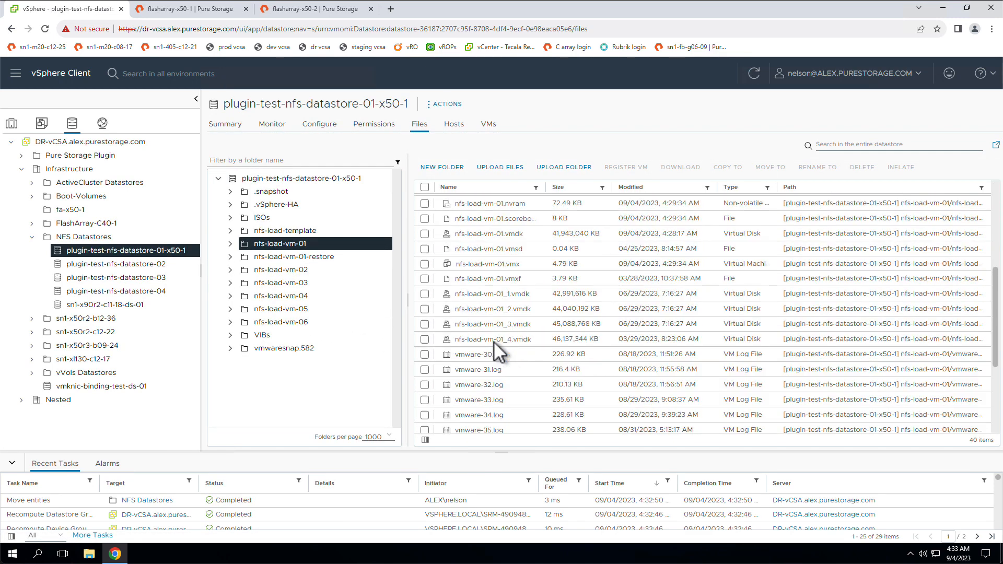
pyautogui.click(424, 264)
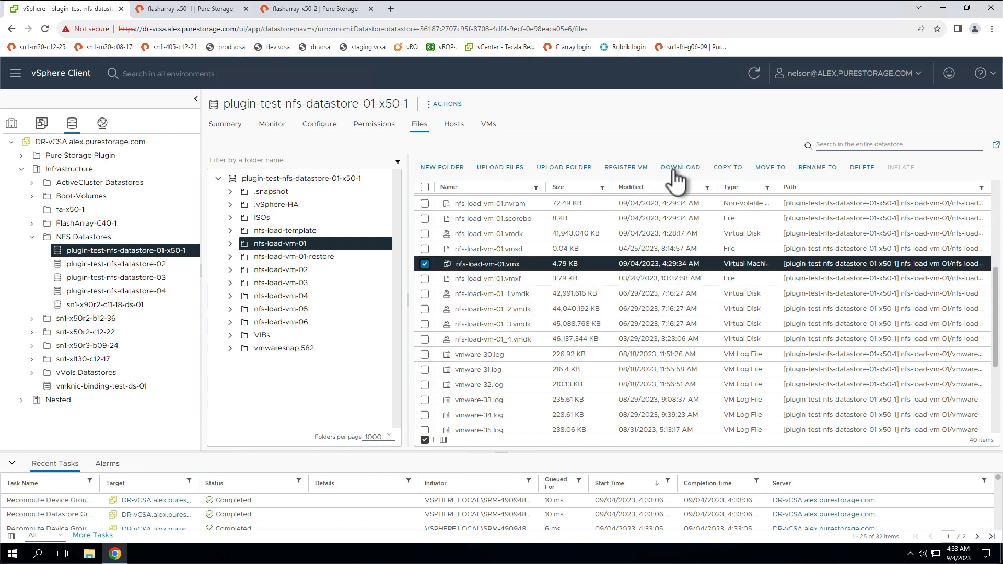
pyautogui.click(639, 168)
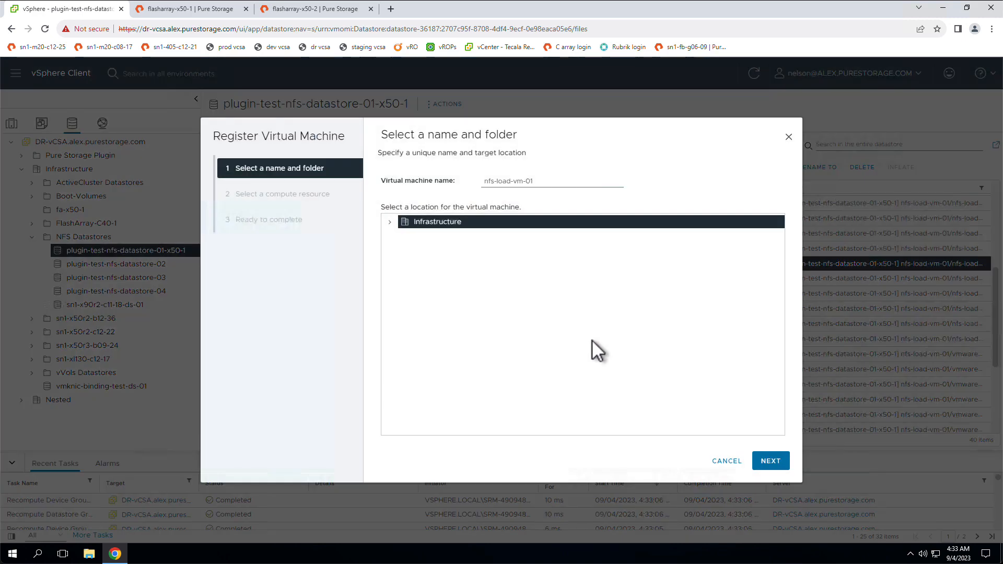
pyautogui.click(390, 222)
pyautogui.click(434, 263)
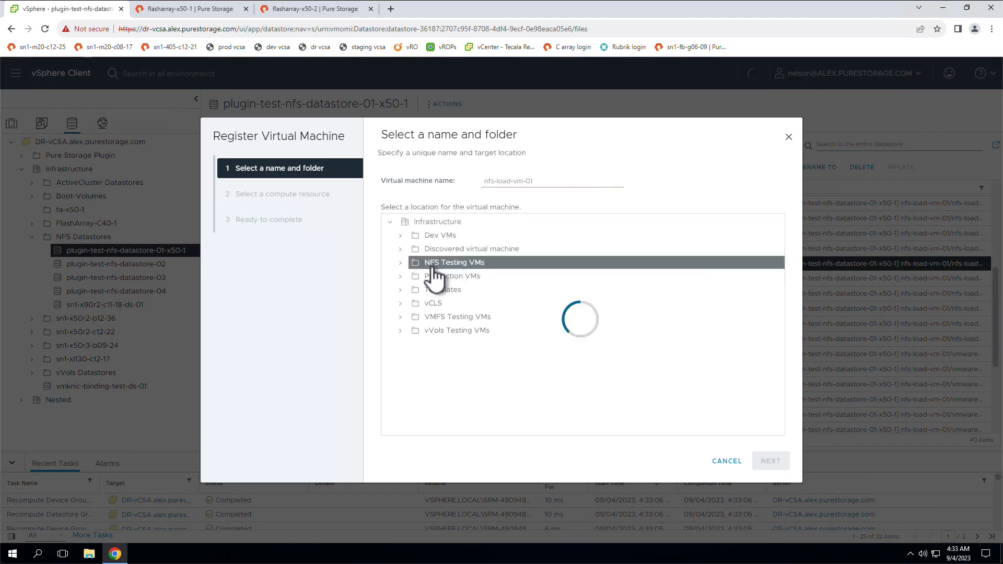
pyautogui.click(771, 460)
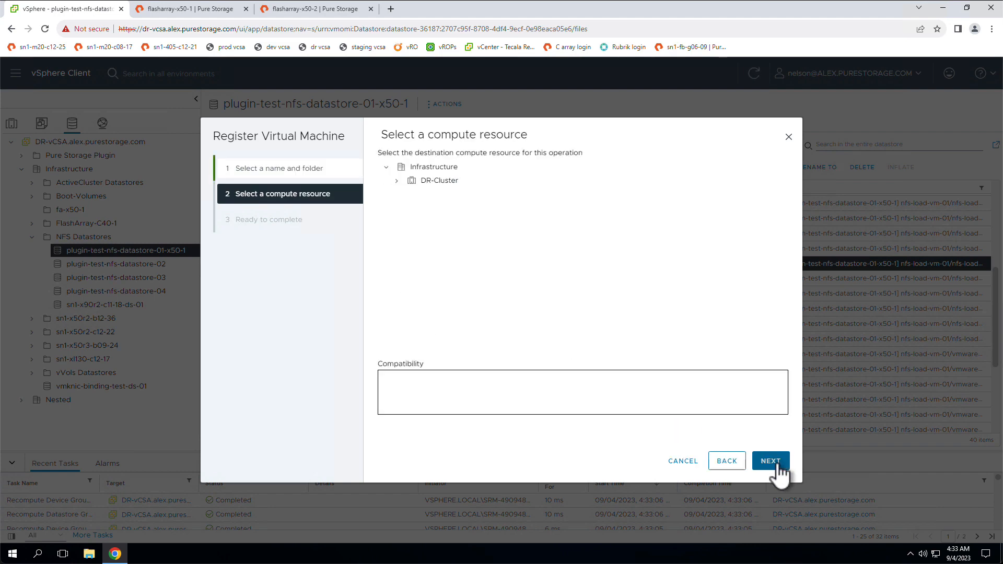
pyautogui.click(436, 180)
pyautogui.click(785, 464)
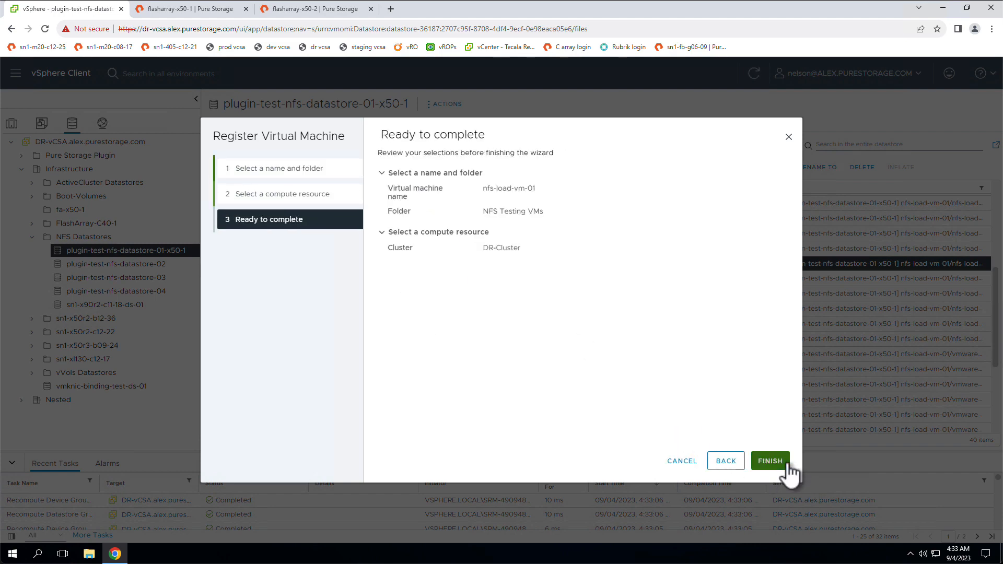
pyautogui.click(783, 466)
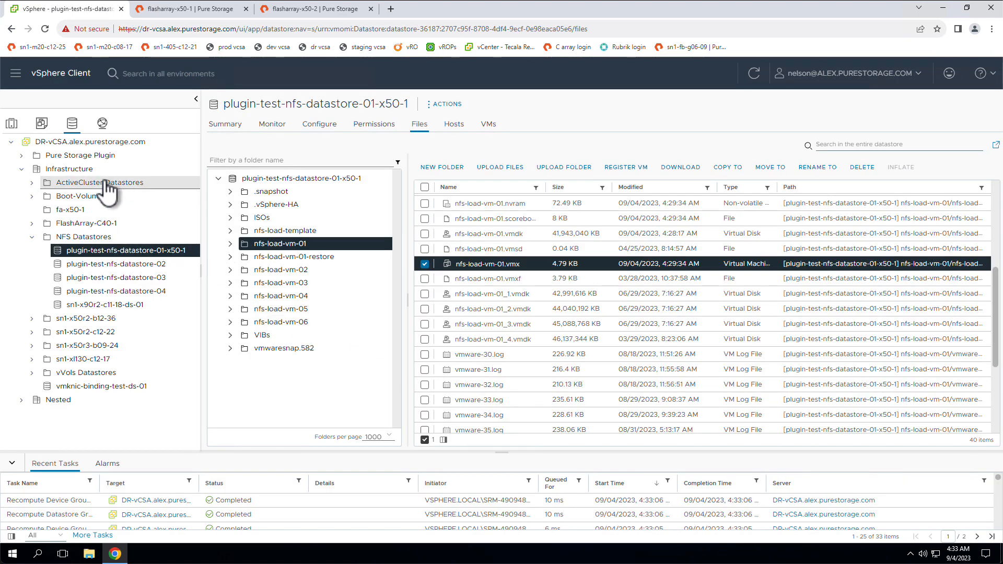
# Move the registered VM nfs-load-vm-01 into the Testing resource pool of DR-Cluster.
pyautogui.click(12, 125)
pyautogui.click(42, 279)
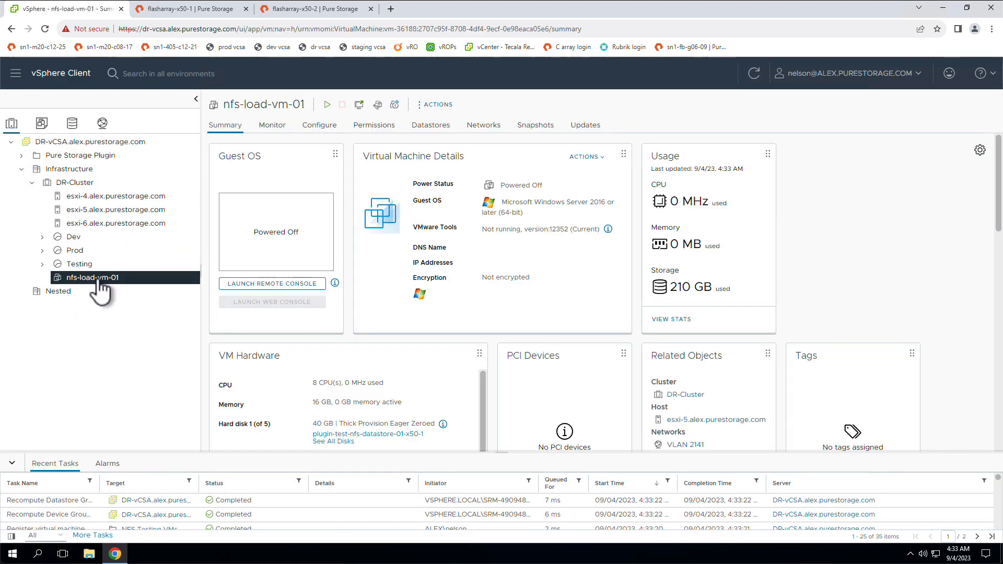
pyautogui.moveTo(42, 280); pyautogui.dragTo(85, 264)
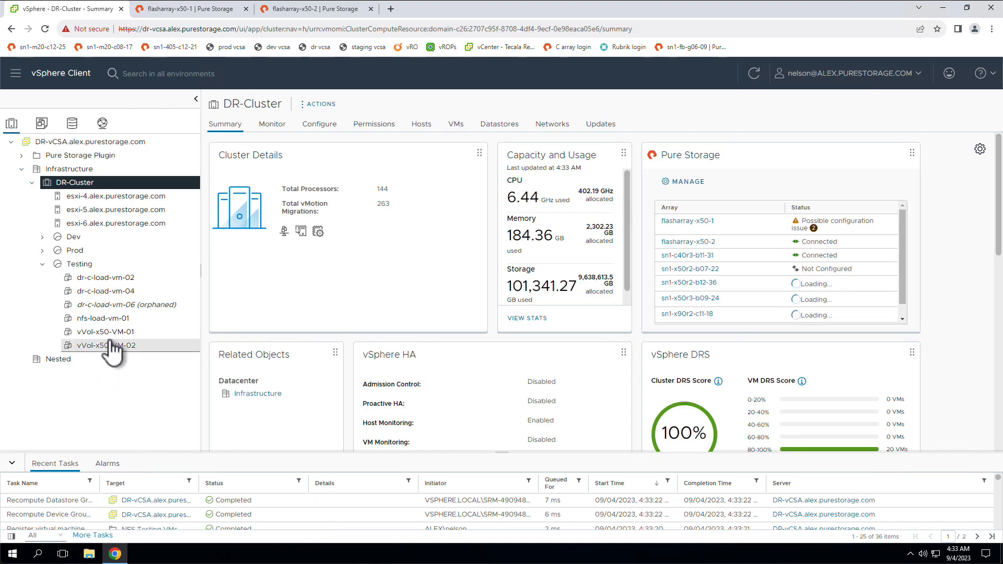
# Power on nfs-load-vm-01 in the Testing resource pool.
pyautogui.click(116, 332)
pyautogui.click(117, 318)
pyautogui.rightClick(117, 318)
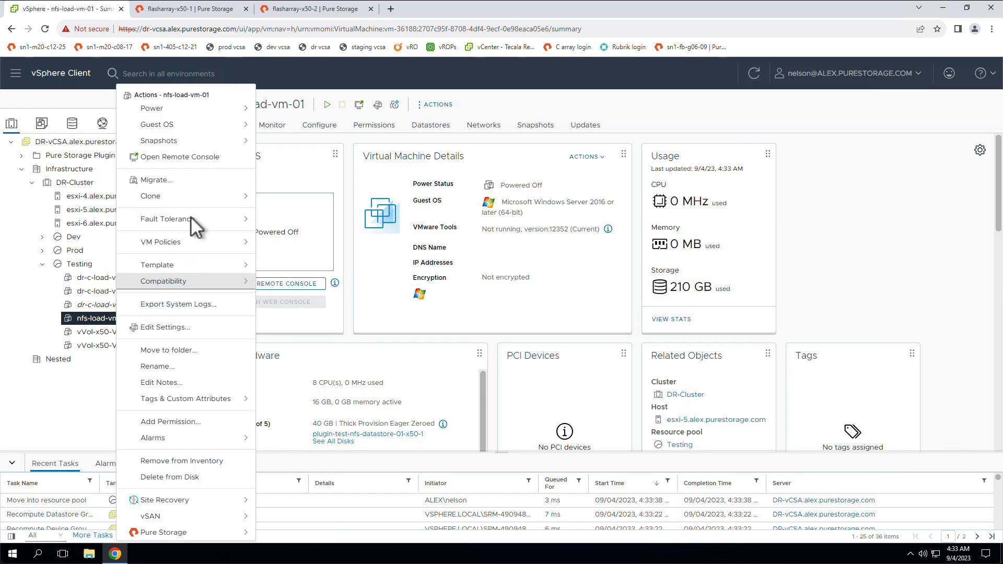
pyautogui.moveTo(199, 109)
pyautogui.click(300, 115)
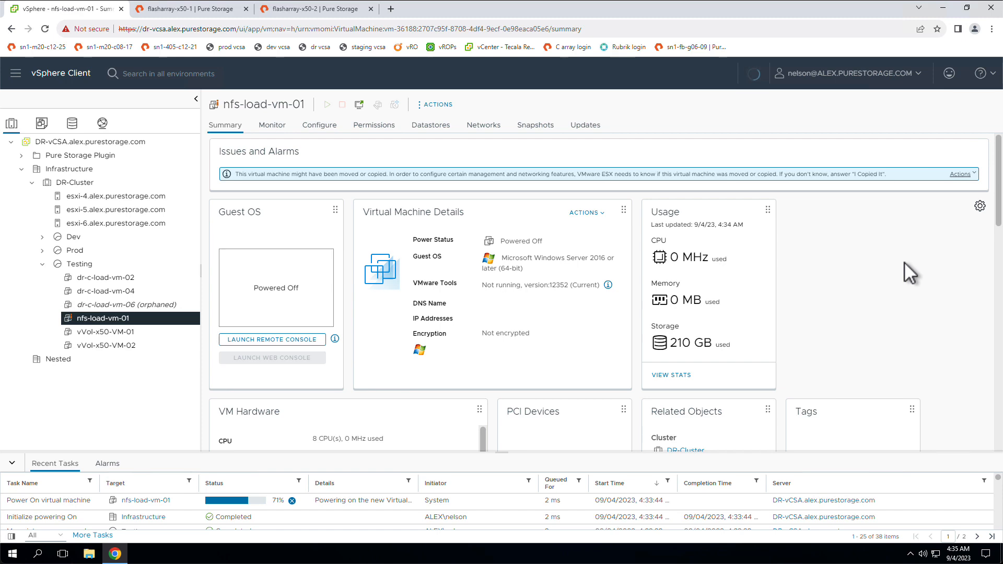
# Answer the moved-or-copied question for nfs-load-vm-01 with I Copied It, and launch the VM's web console.
pyautogui.click(961, 175)
pyautogui.click(947, 201)
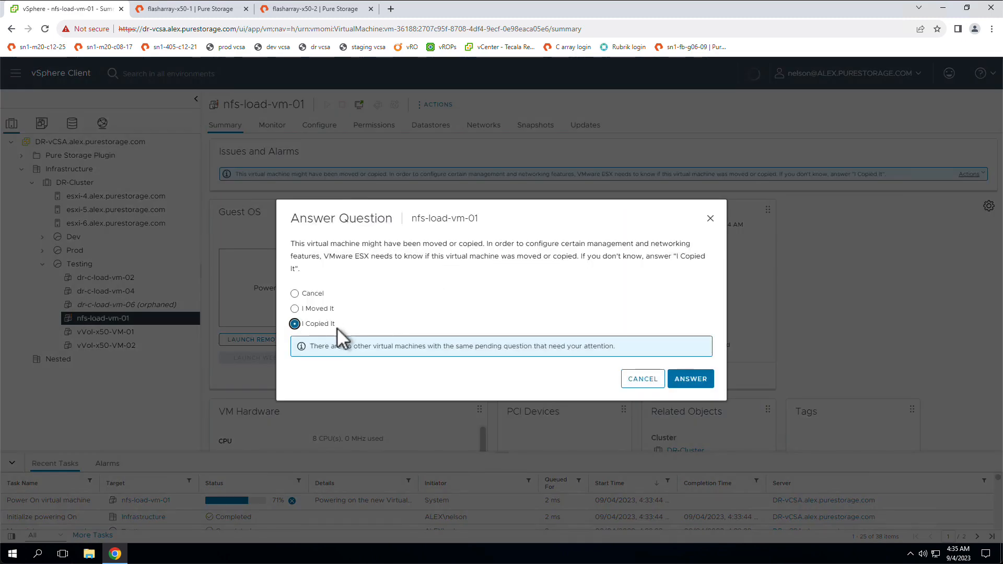
pyautogui.moveTo(337, 327); pyautogui.dragTo(321, 328)
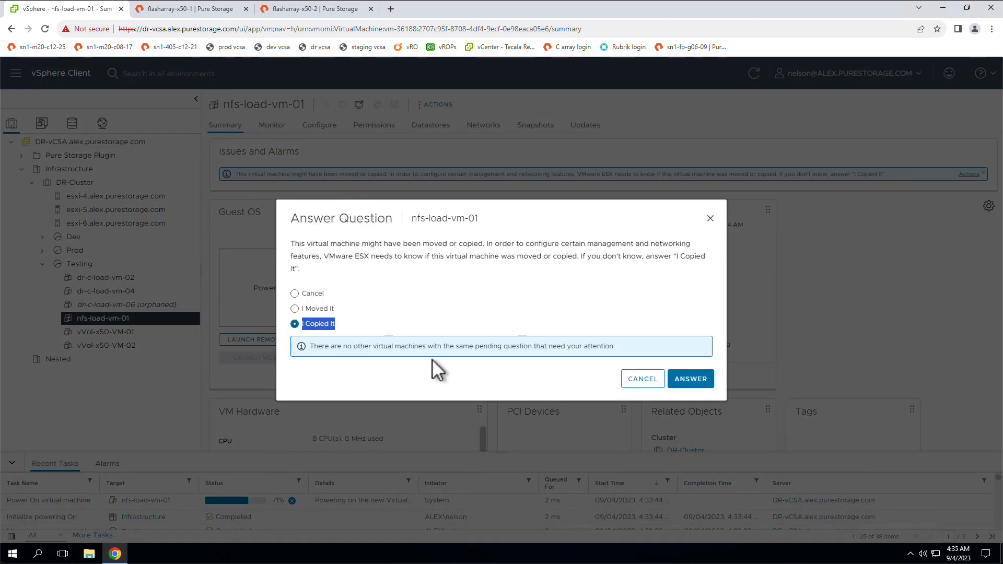
pyautogui.click(686, 379)
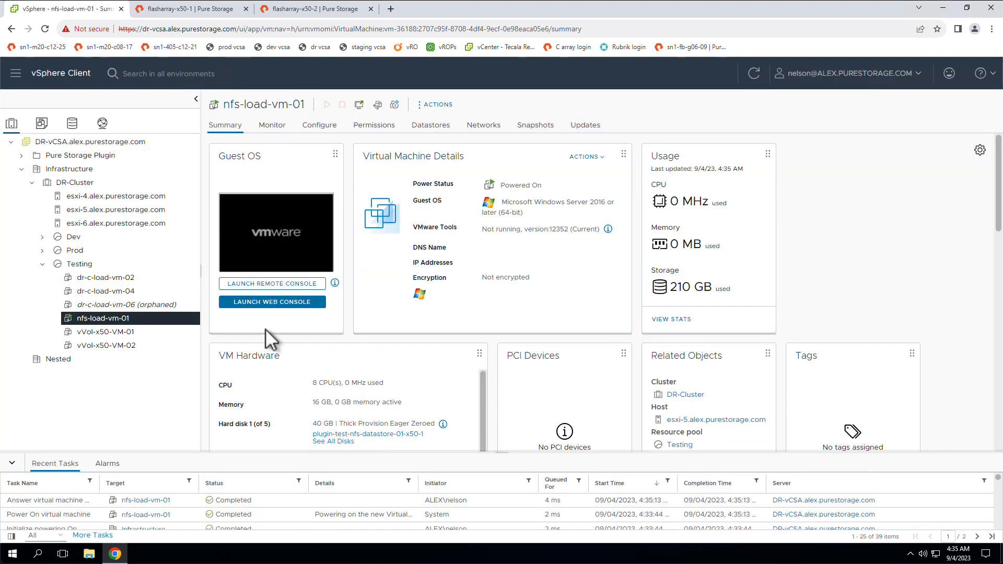
pyautogui.click(291, 303)
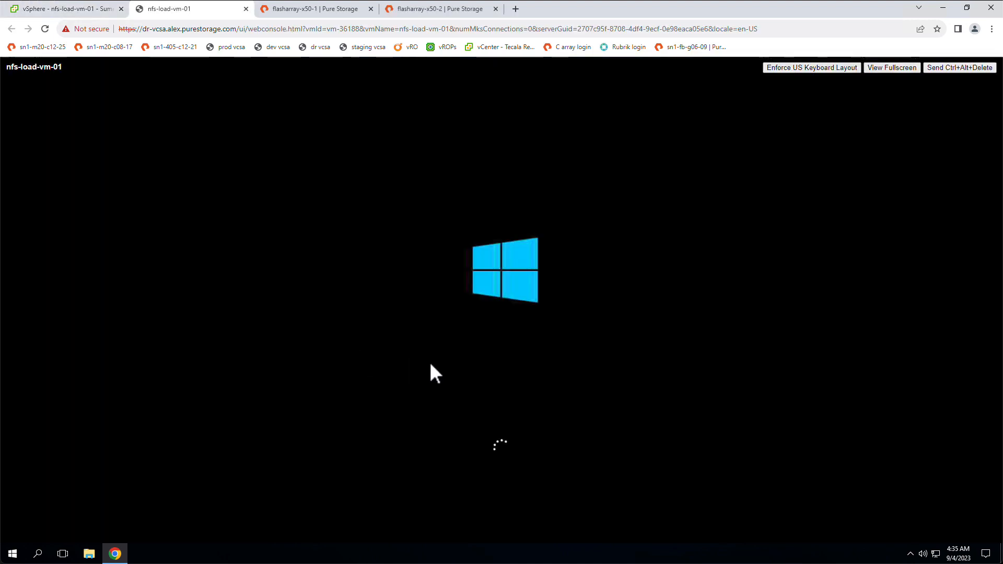